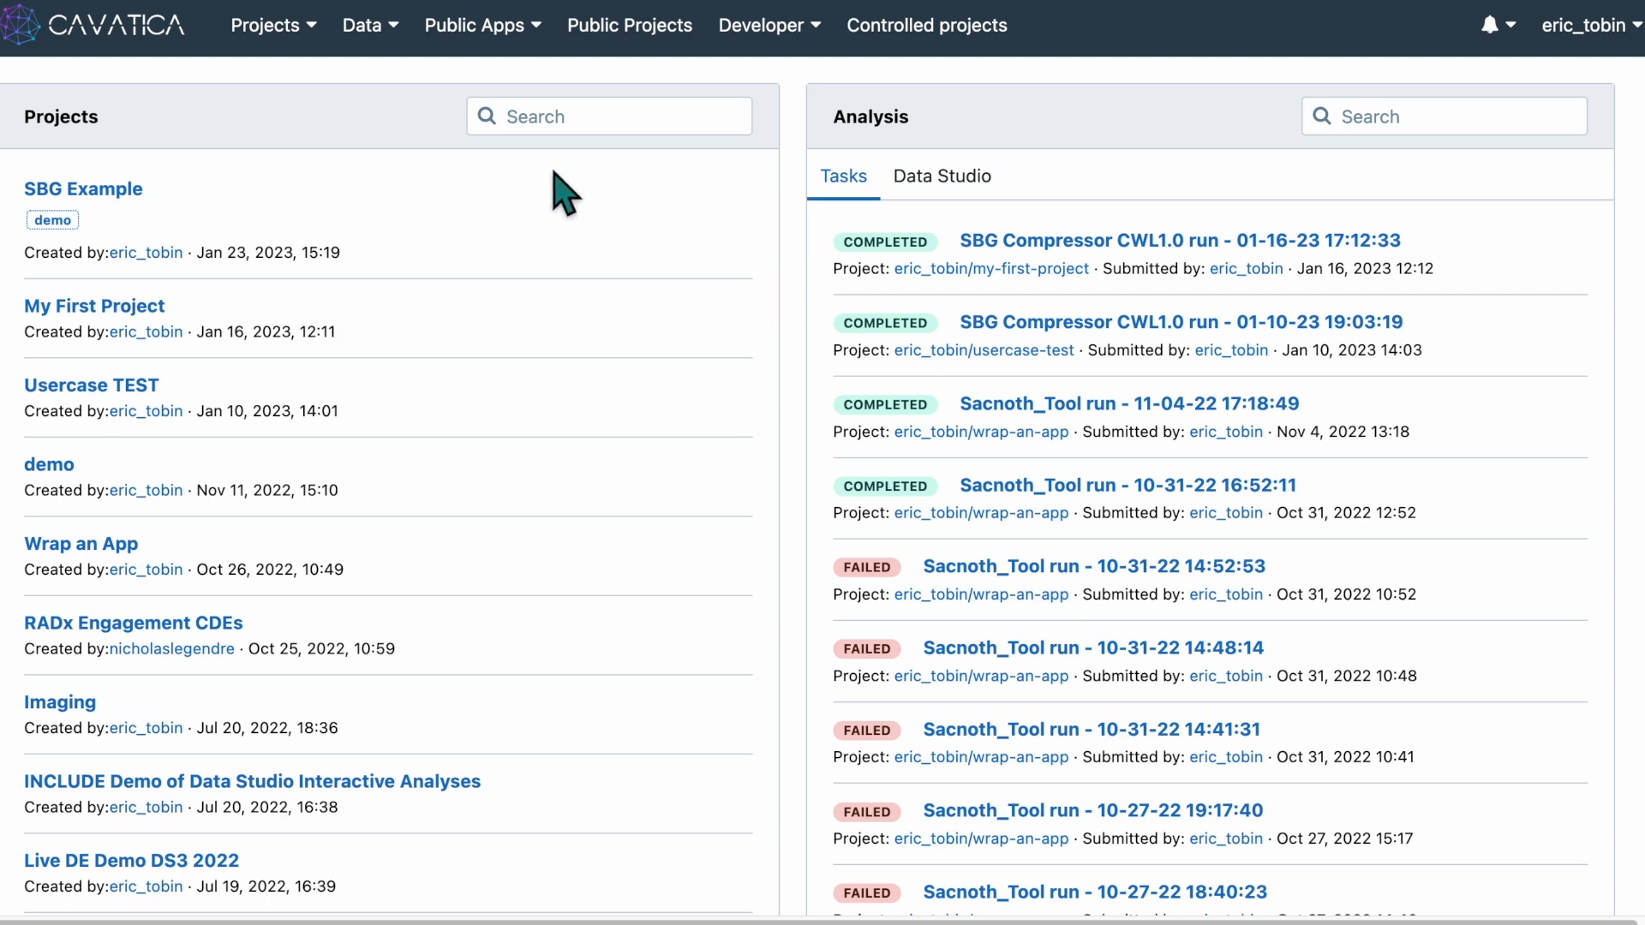
# Start a new project named SBG Compressor and assign it to the SB Demo Fund billing group
pyautogui.click(302, 44)
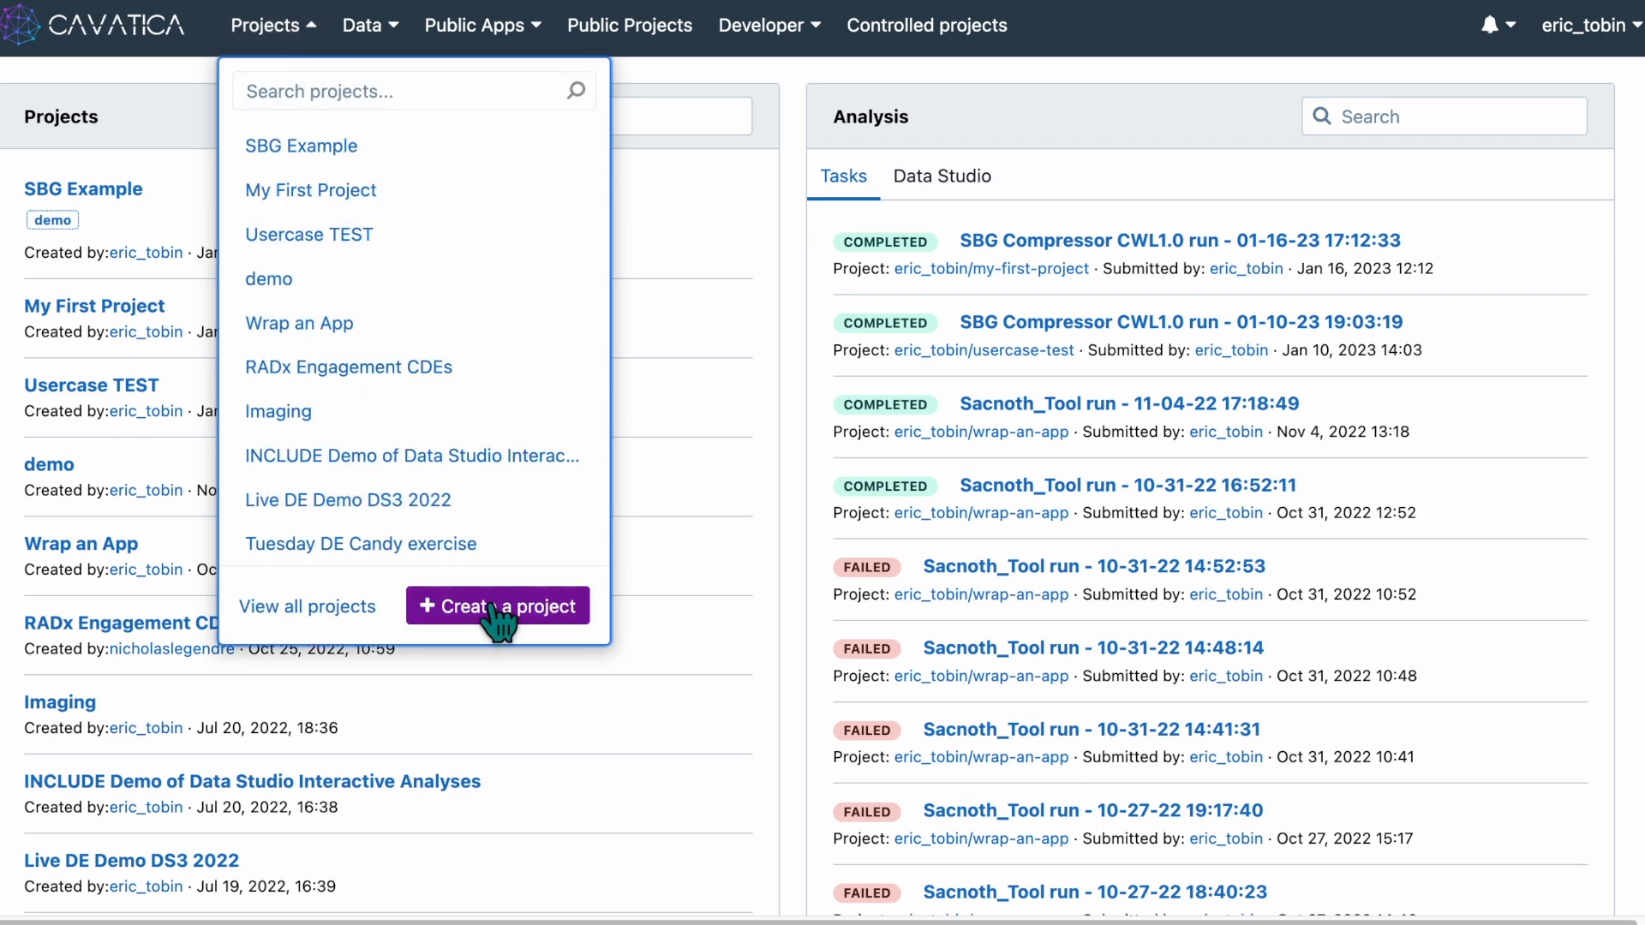
pyautogui.click(493, 607)
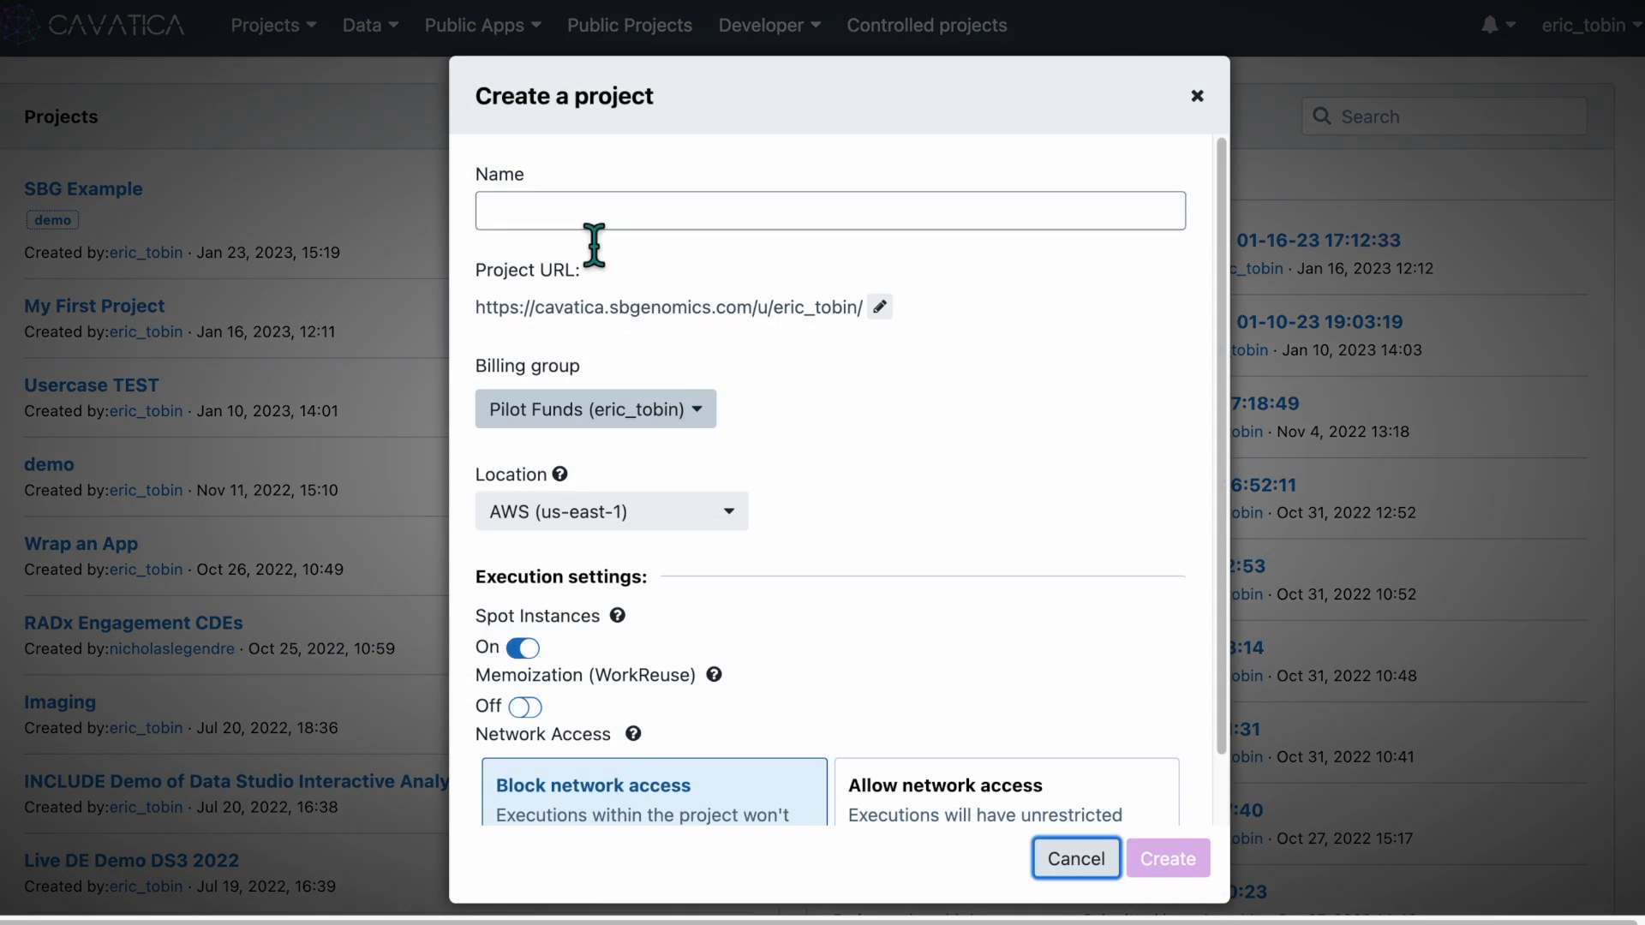
pyautogui.click(591, 221)
pyautogui.write('S')
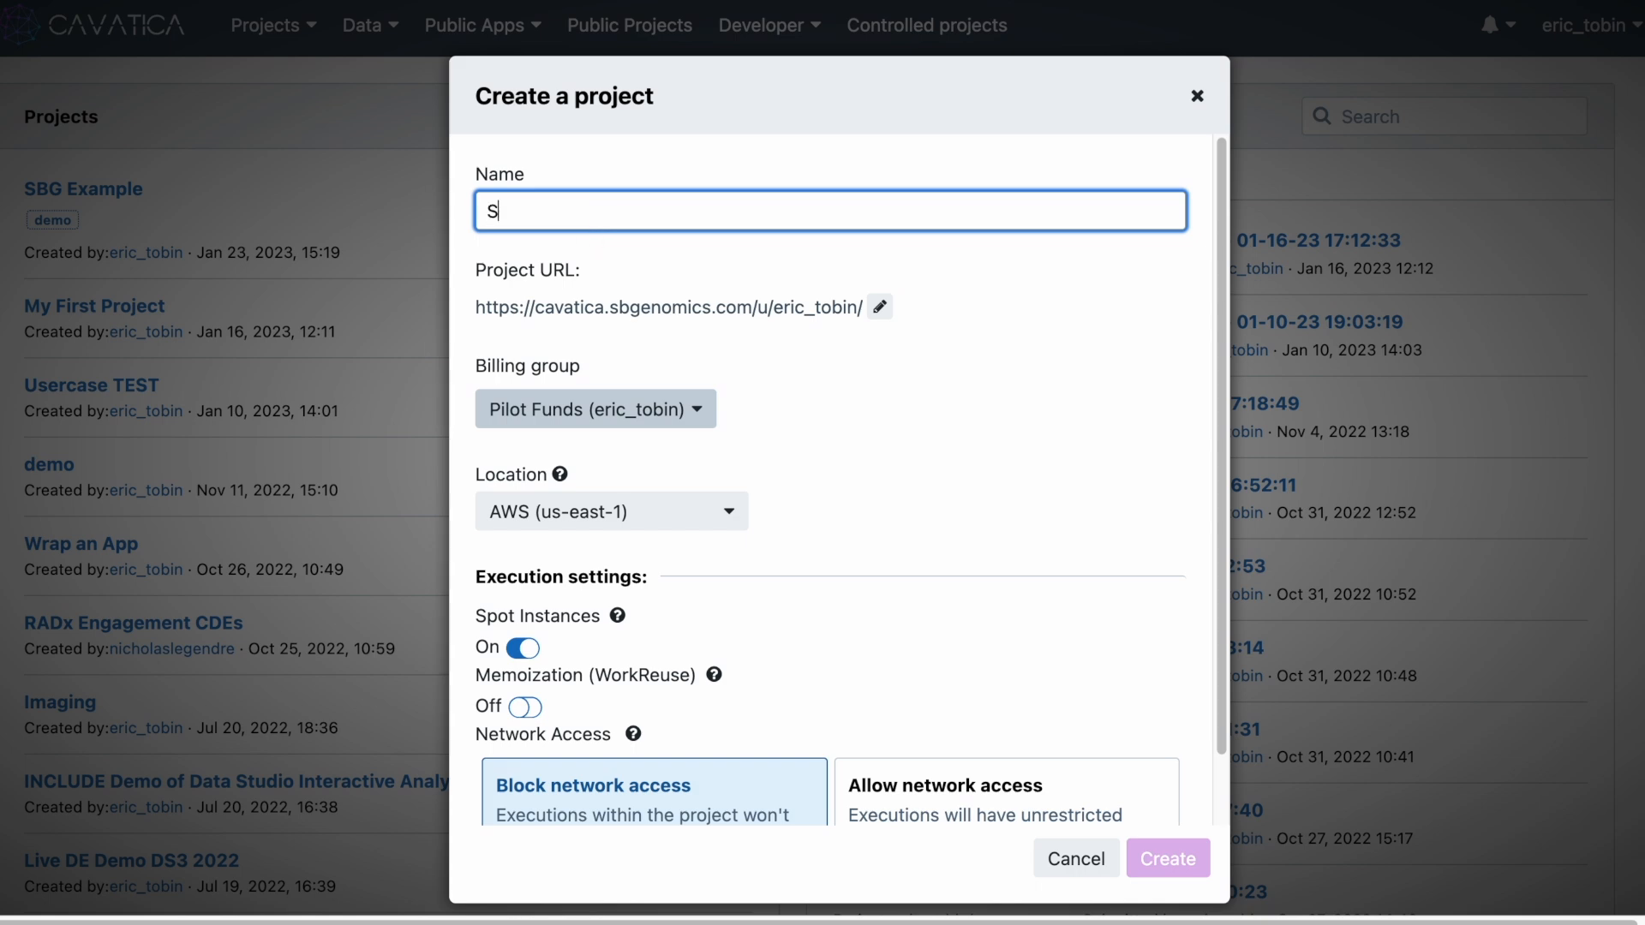
pyautogui.write('BG Compressor')
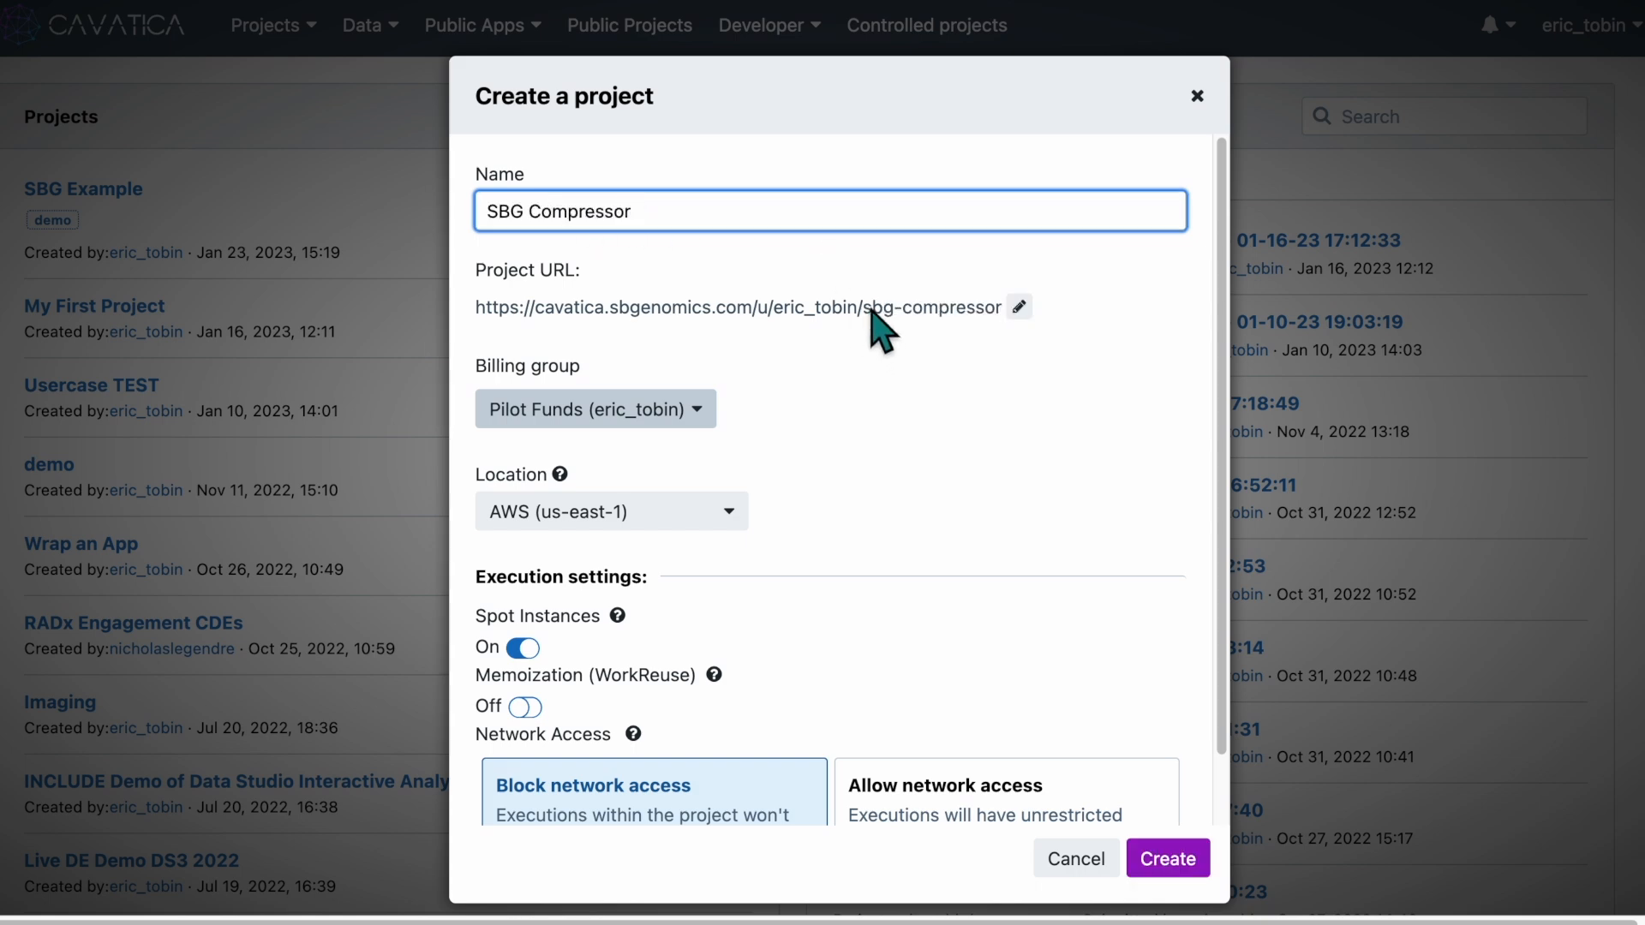
pyautogui.click(701, 426)
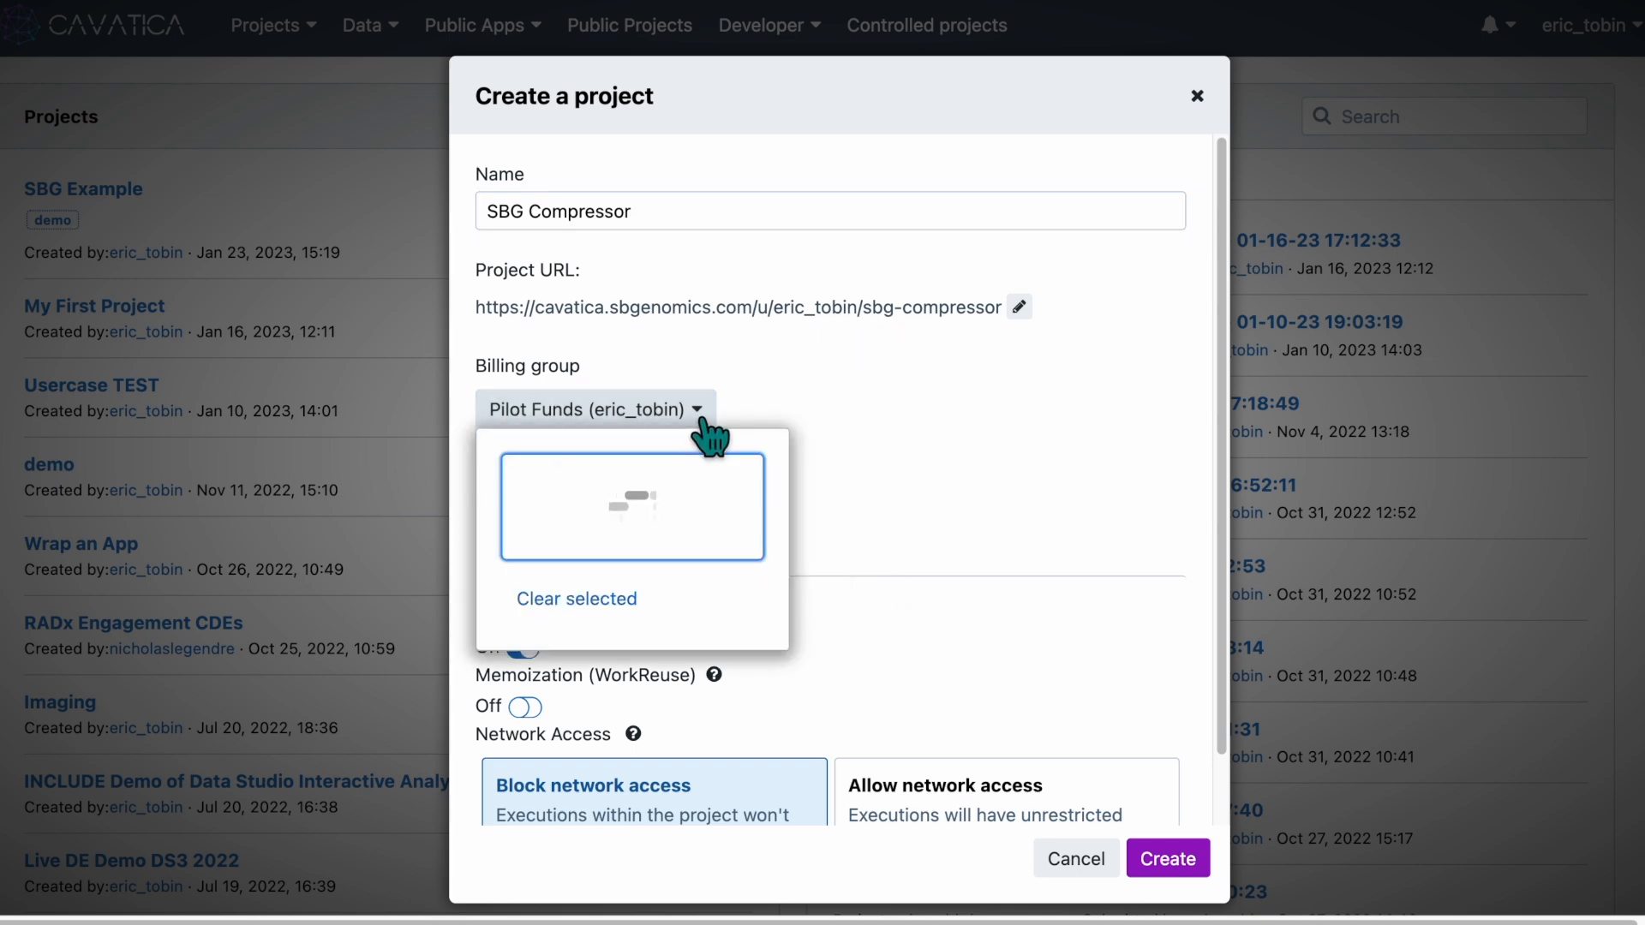
pyautogui.click(525, 474)
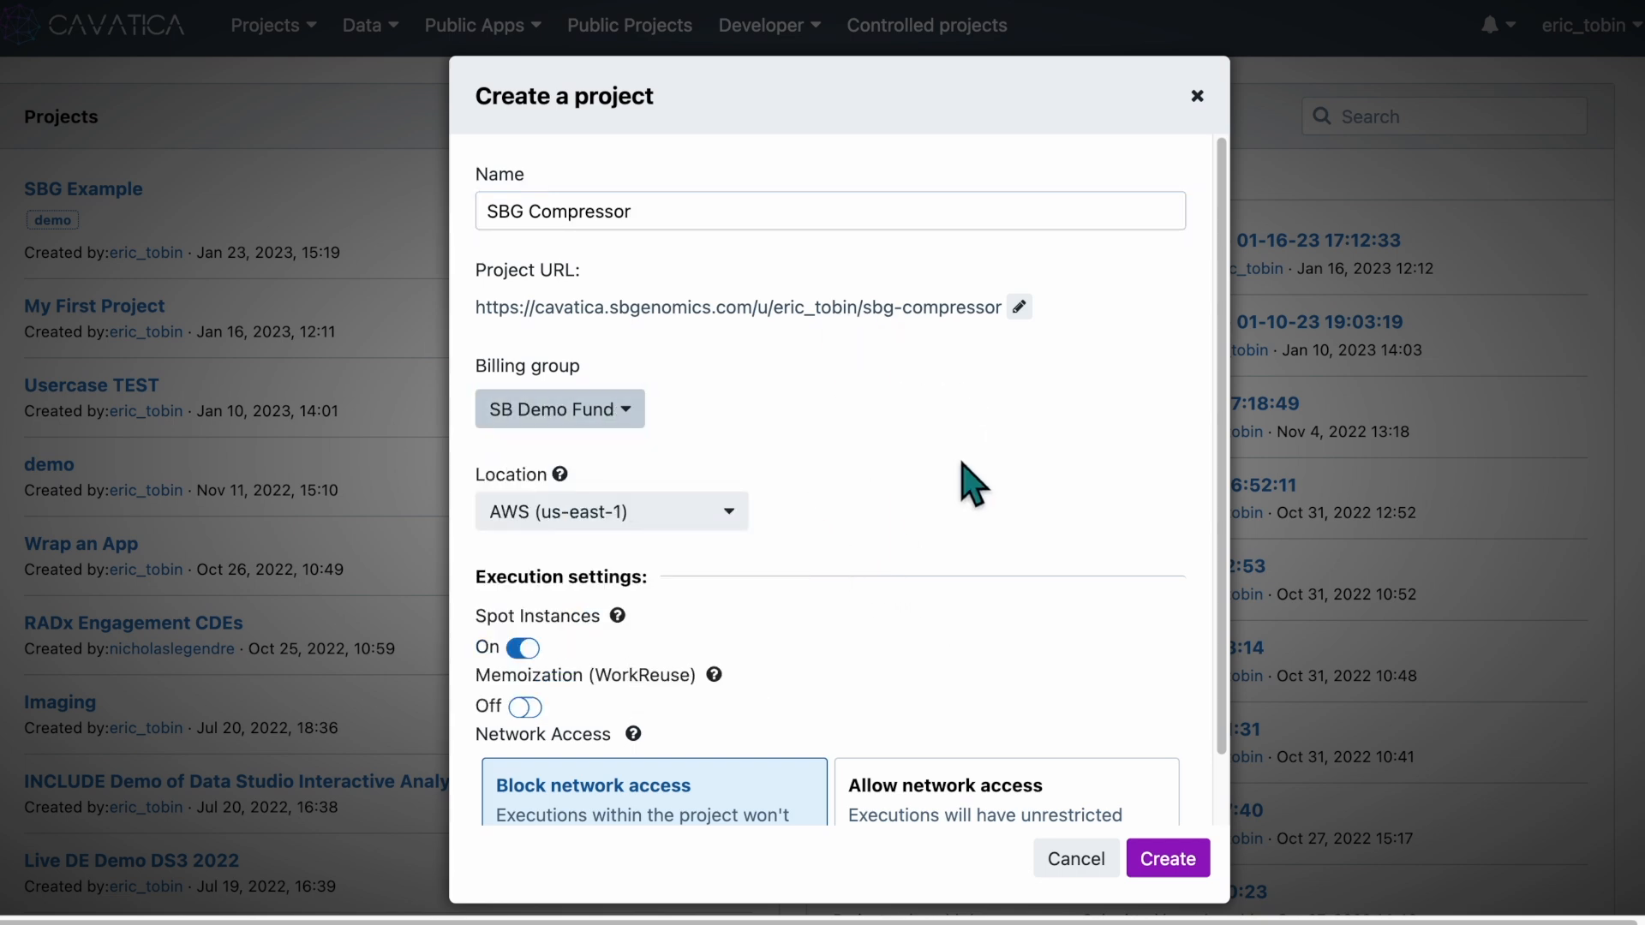
# Turn on Memoization (WorkReuse), allow network access for executions, and create the project
pyautogui.scroll(-2, 959, 480)
pyautogui.click(524, 632)
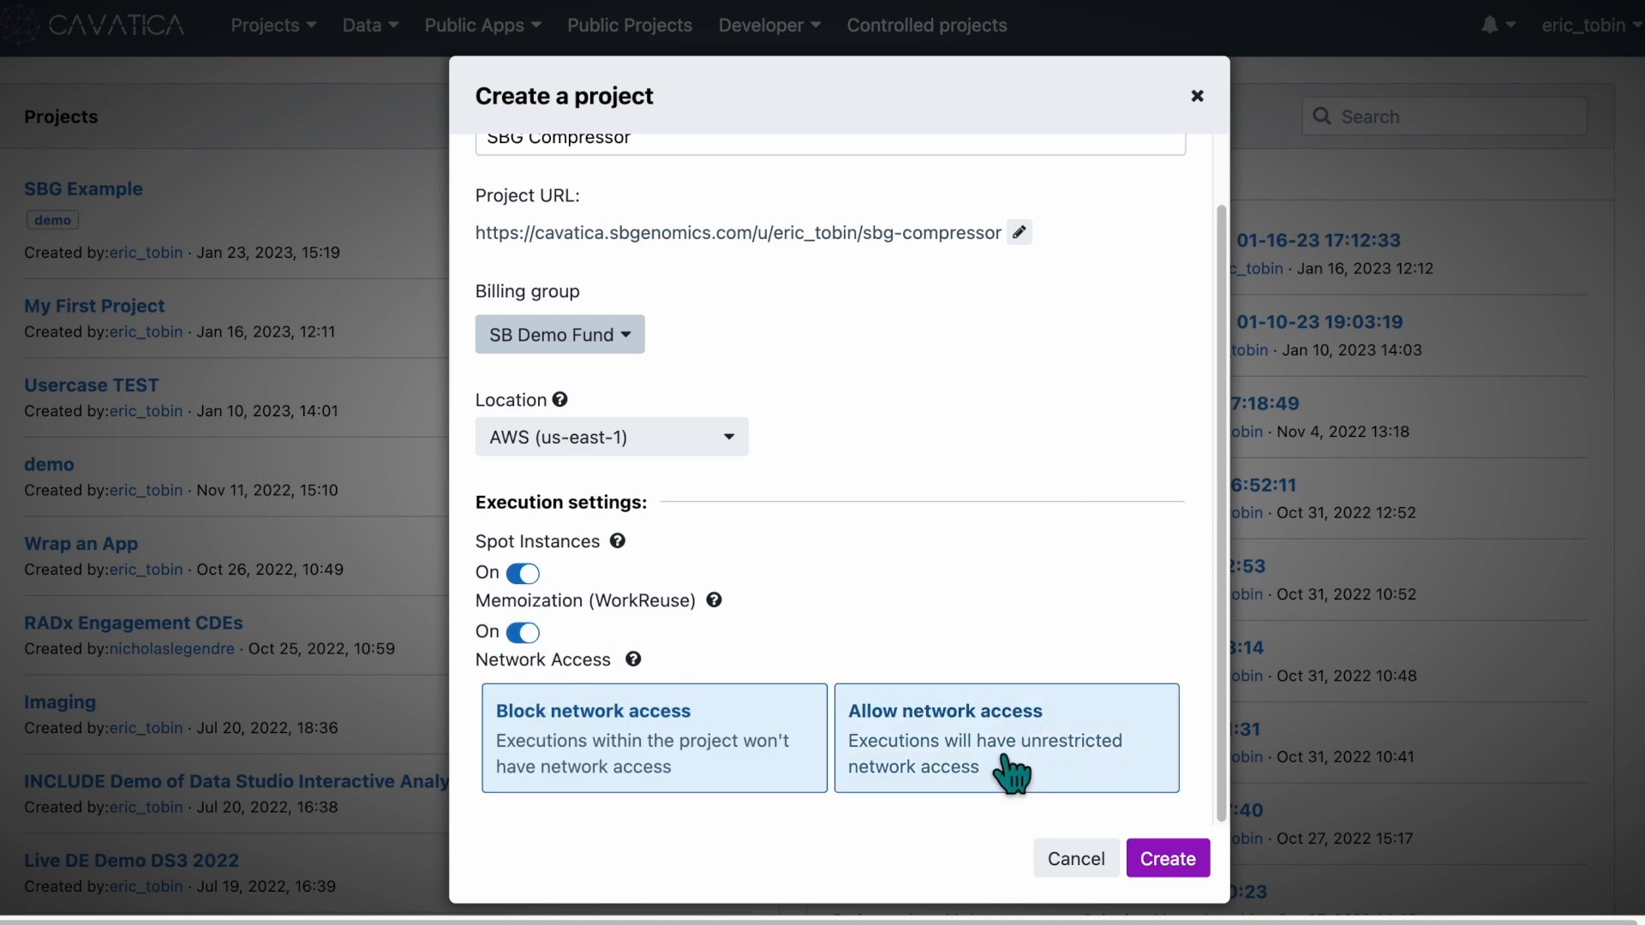
pyautogui.click(1015, 784)
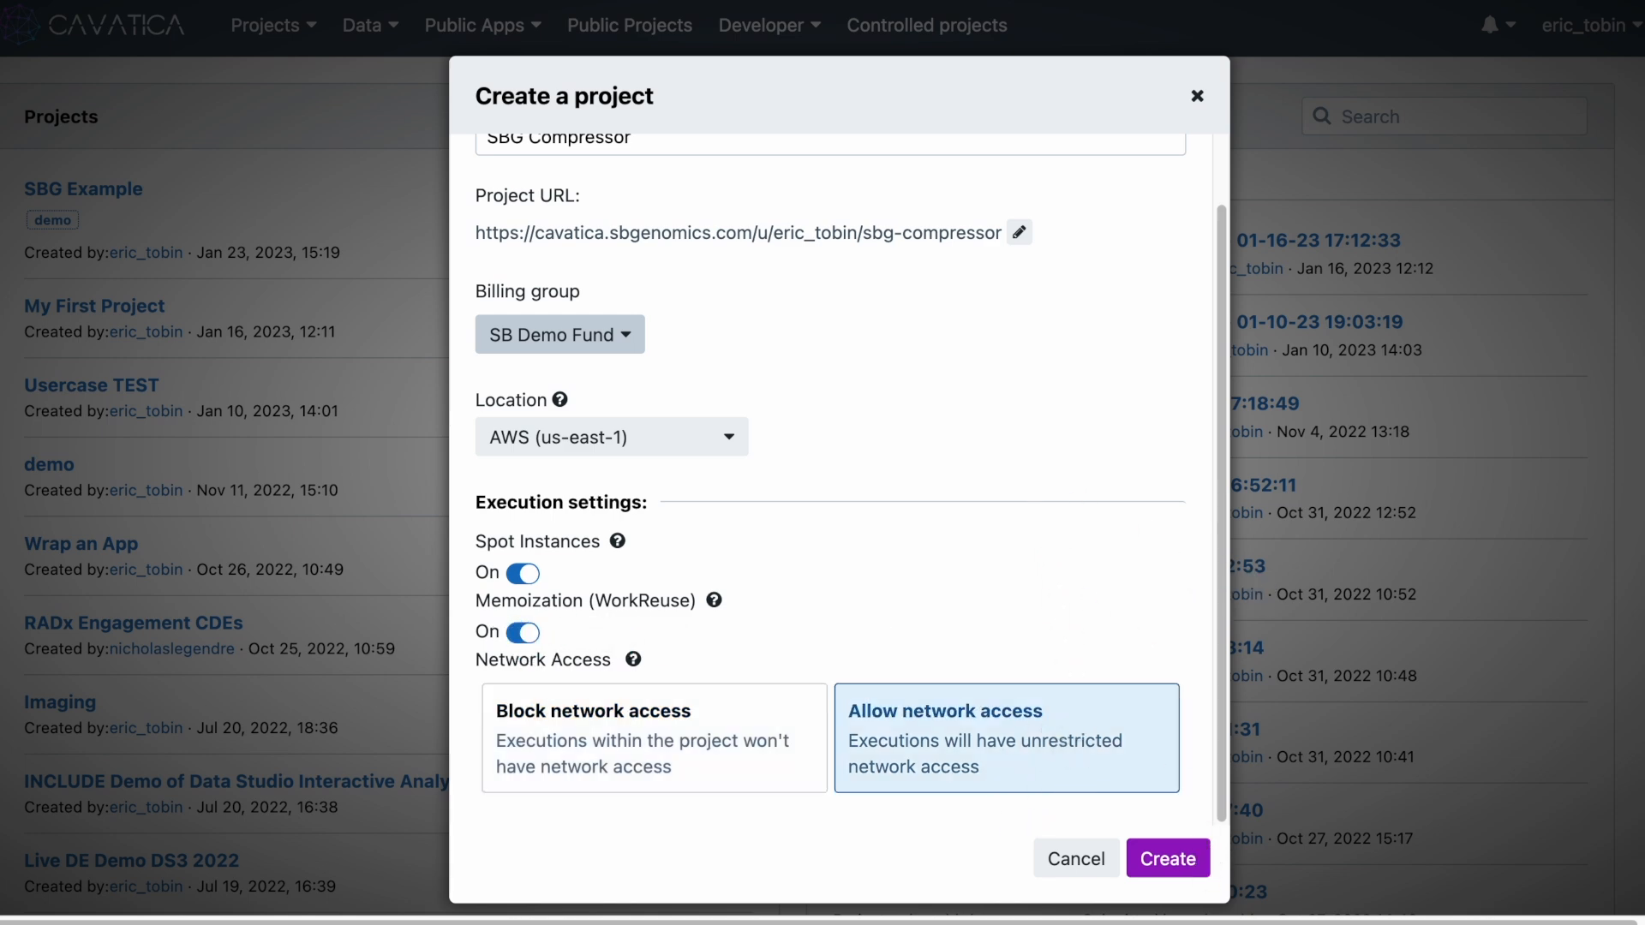
pyautogui.click(1189, 865)
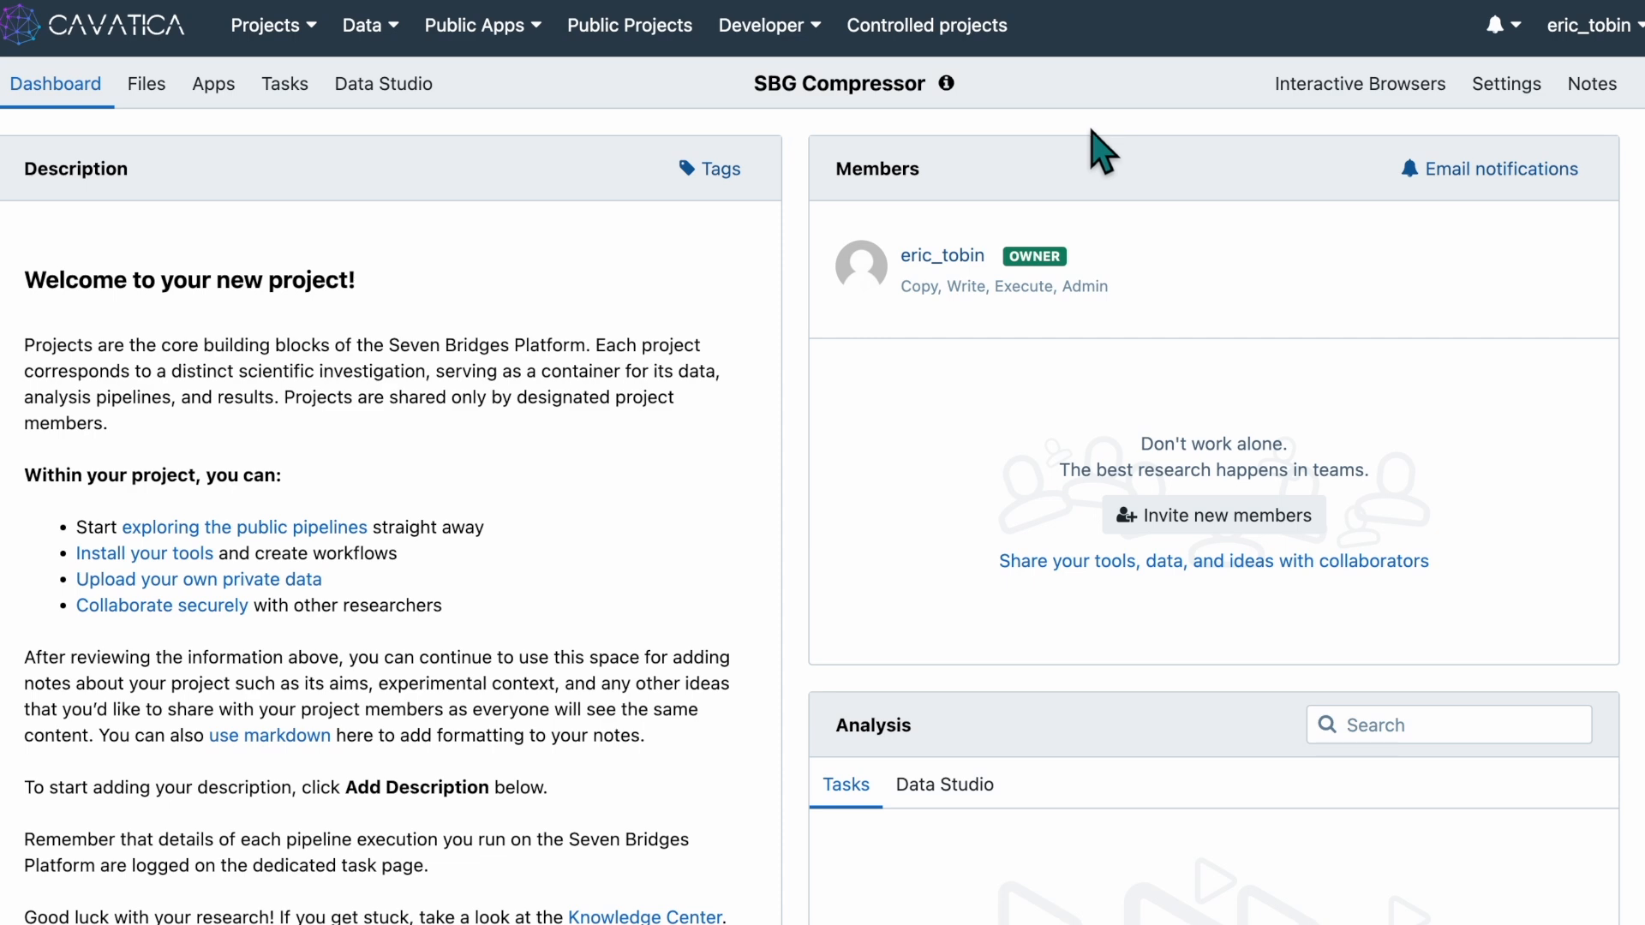
# Add and save the project description "Use as a lab notebook."
pyautogui.scroll(-2, 723, 489)
pyautogui.scroll(-2, 746, 814)
pyautogui.click(697, 825)
pyautogui.scroll(3, 311, 509)
pyautogui.click(319, 364)
pyautogui.write('USe')
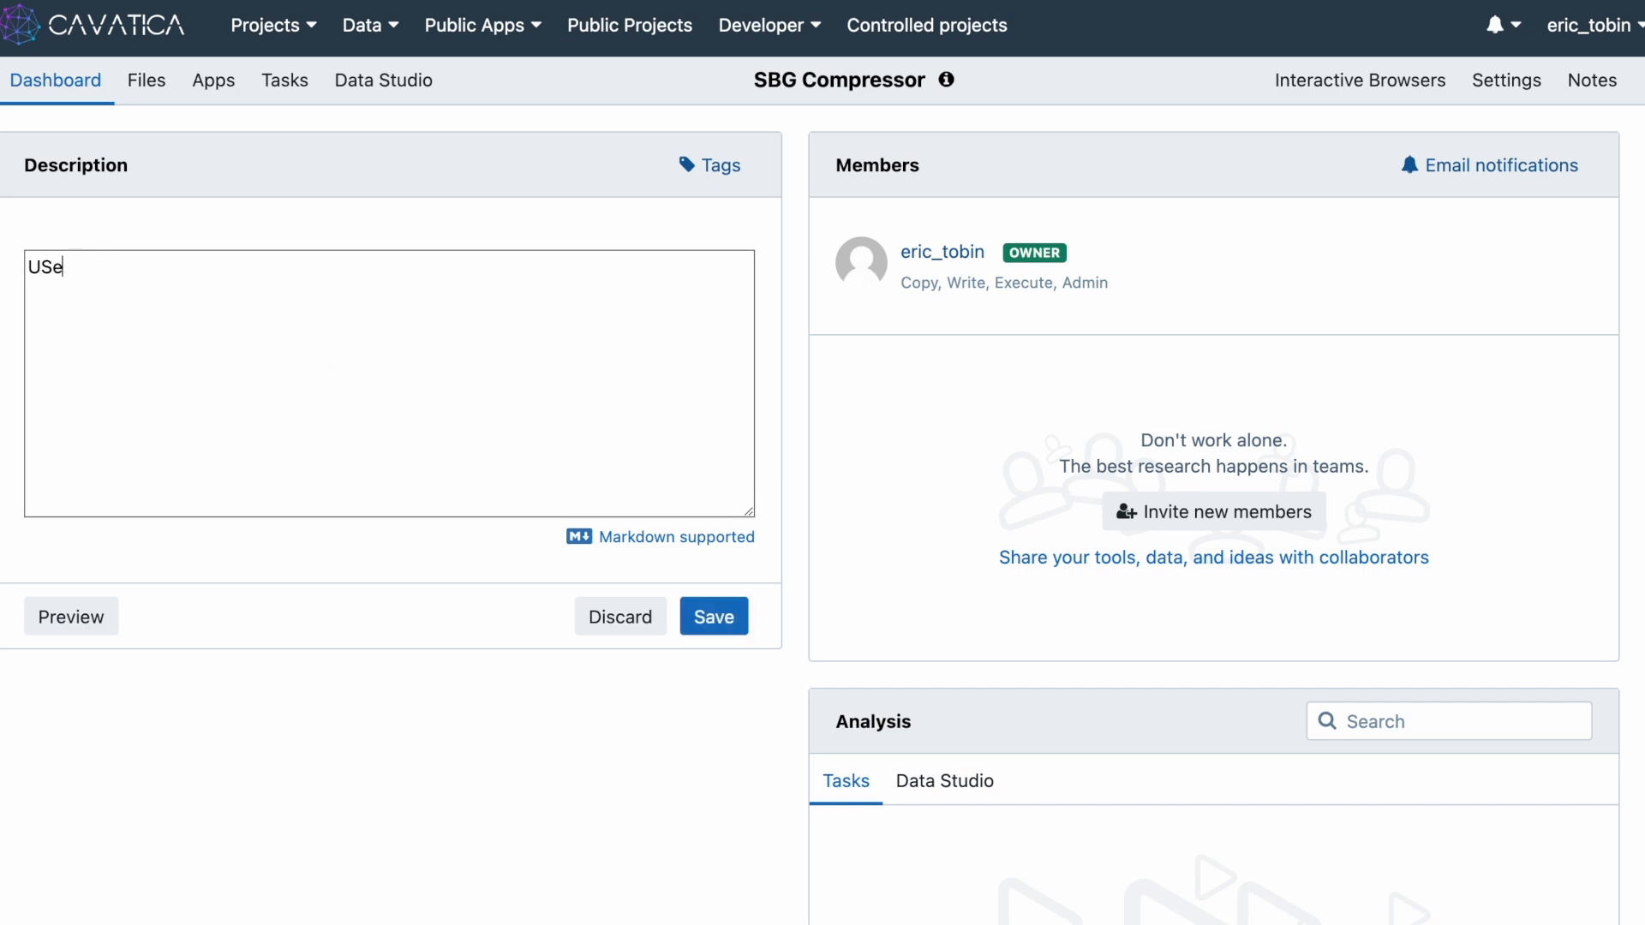
pyautogui.press('BackSpace')
pyautogui.press('BackSpace')
pyautogui.write('se as a lab notebook.')
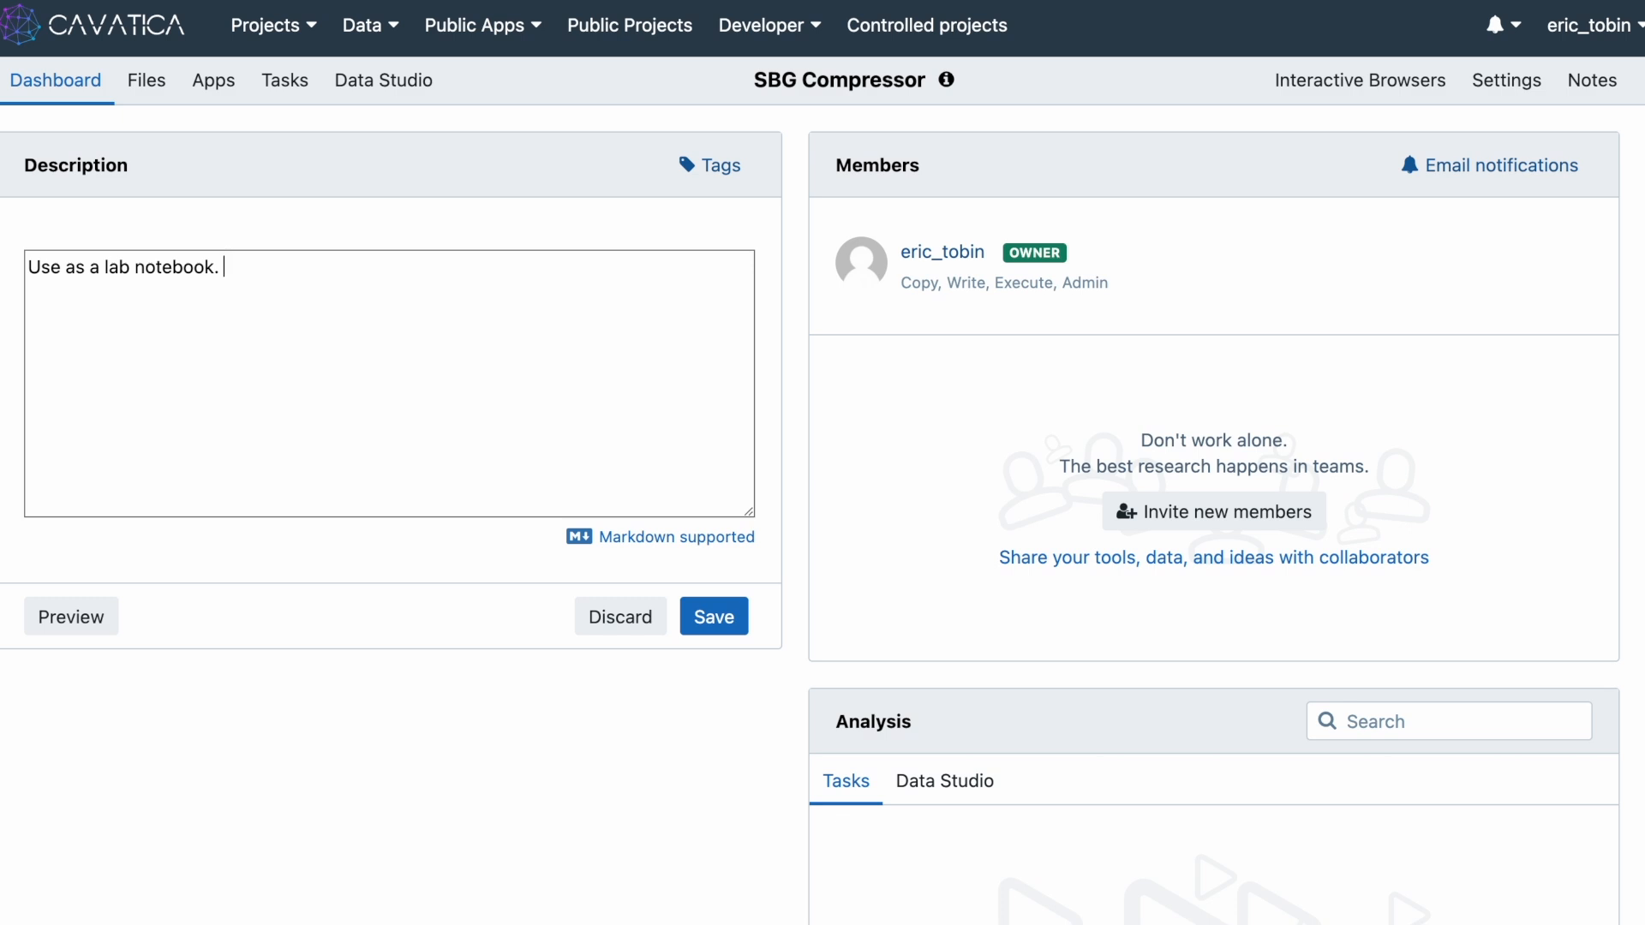
pyautogui.click(718, 615)
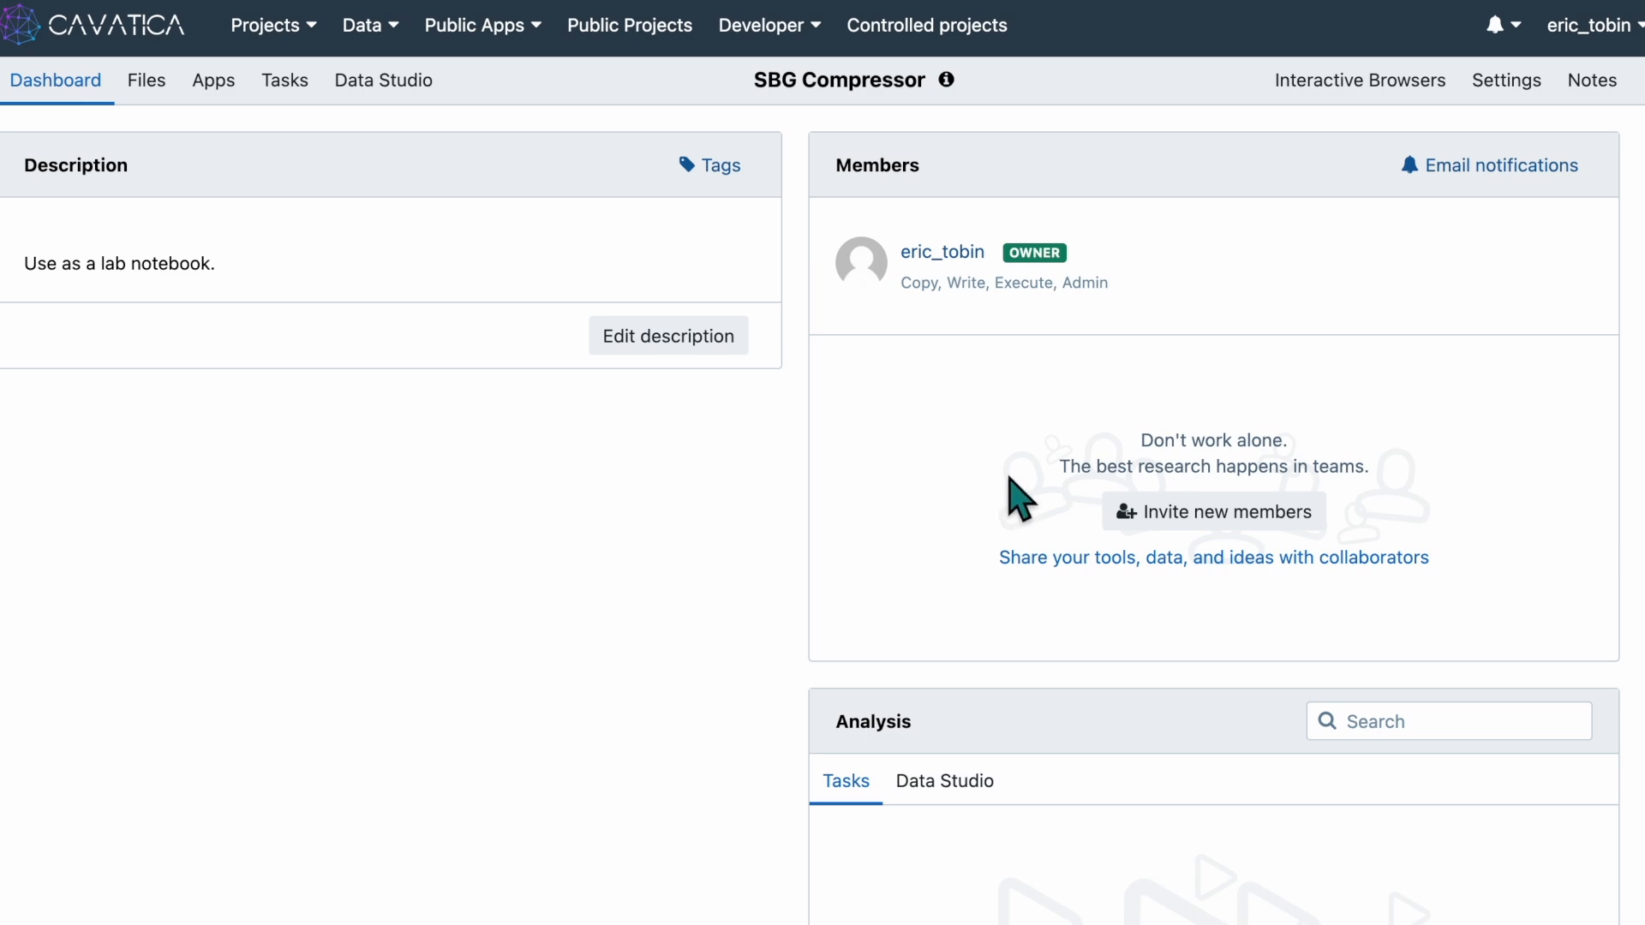
# Start inviting a new member to the project by finding and choosing the collaborator's username
pyautogui.click(1248, 515)
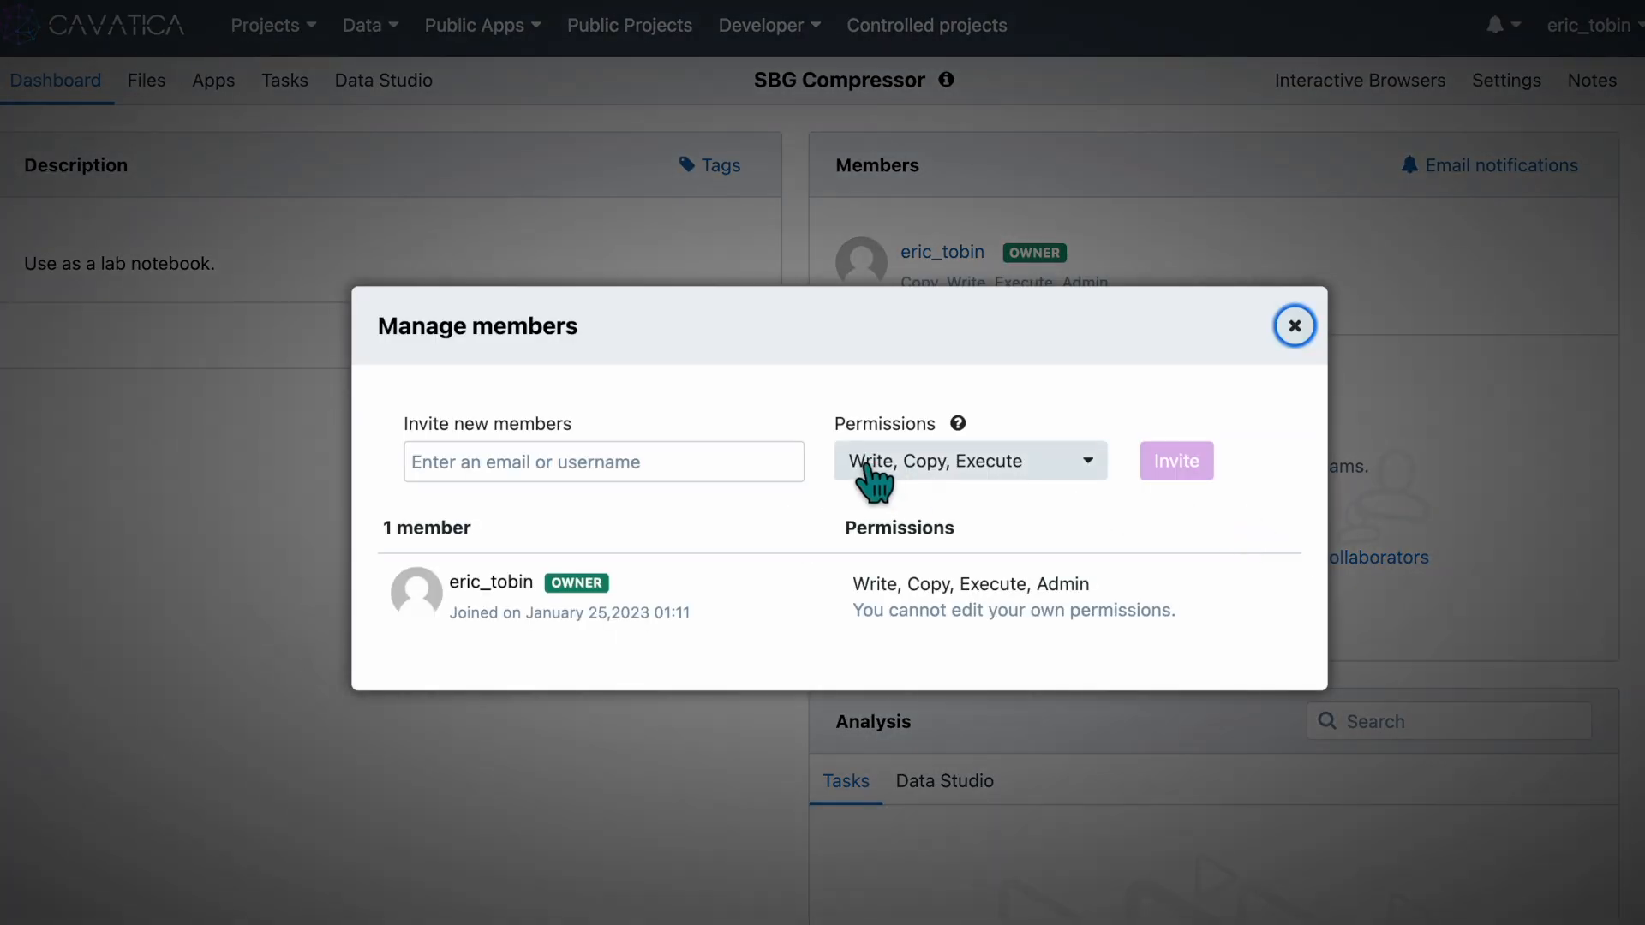
pyautogui.click(734, 474)
pyautogui.write('dav')
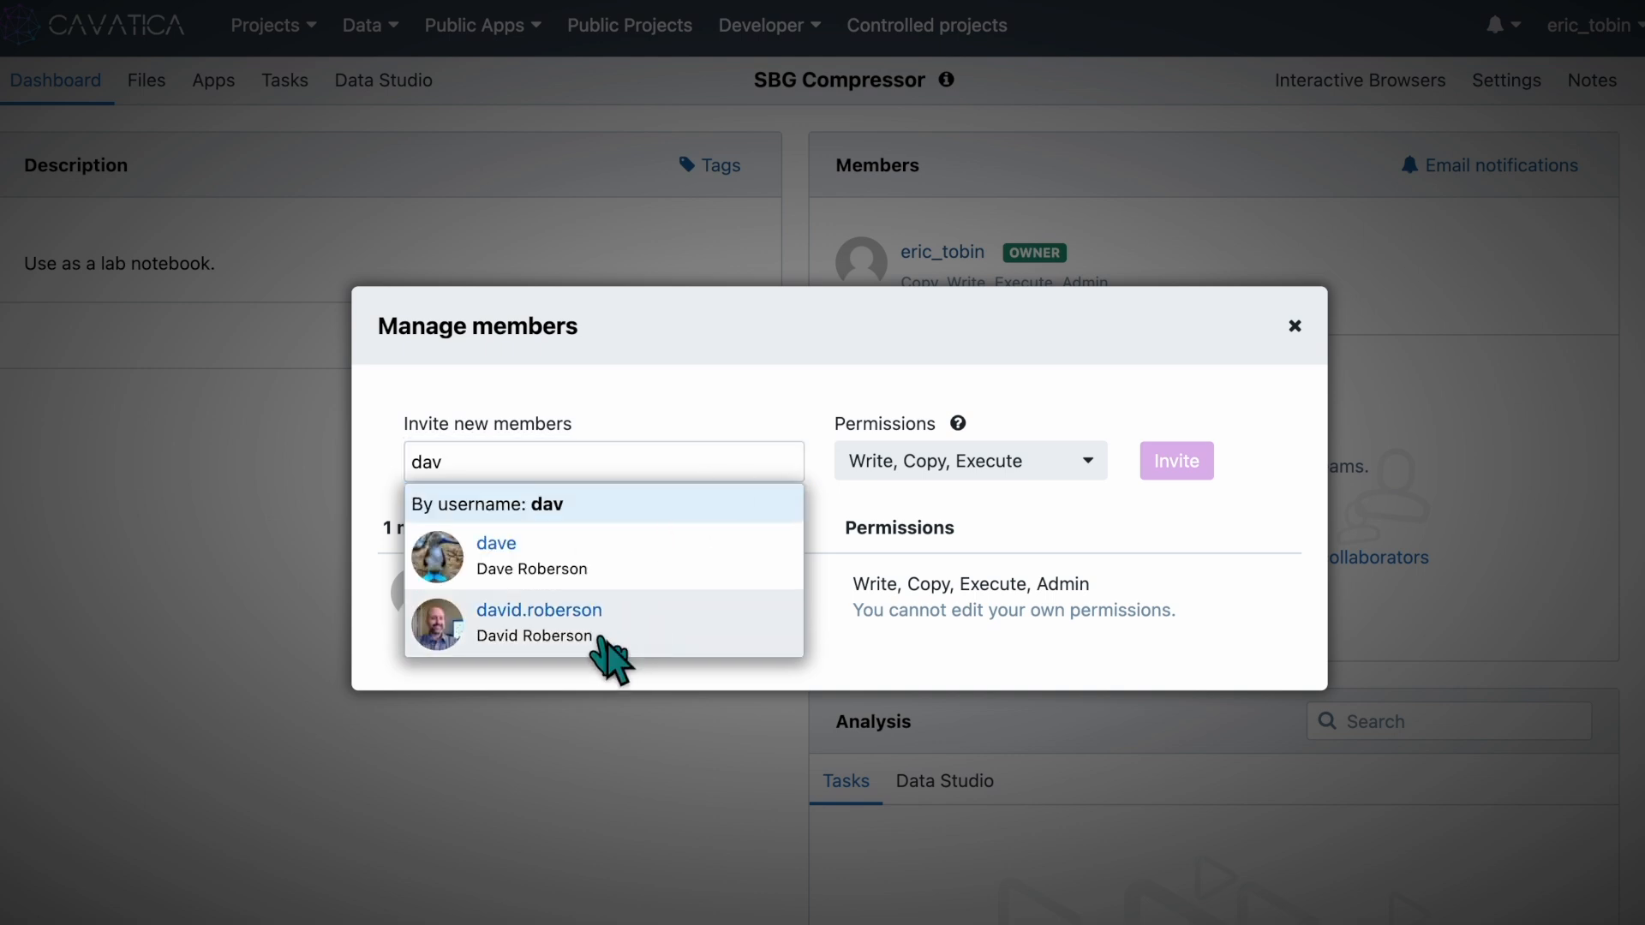
pyautogui.click(610, 656)
# Remove the Execute, Copy and Write permissions for read-only access, and invite the collaborator to the project
pyautogui.click(1011, 469)
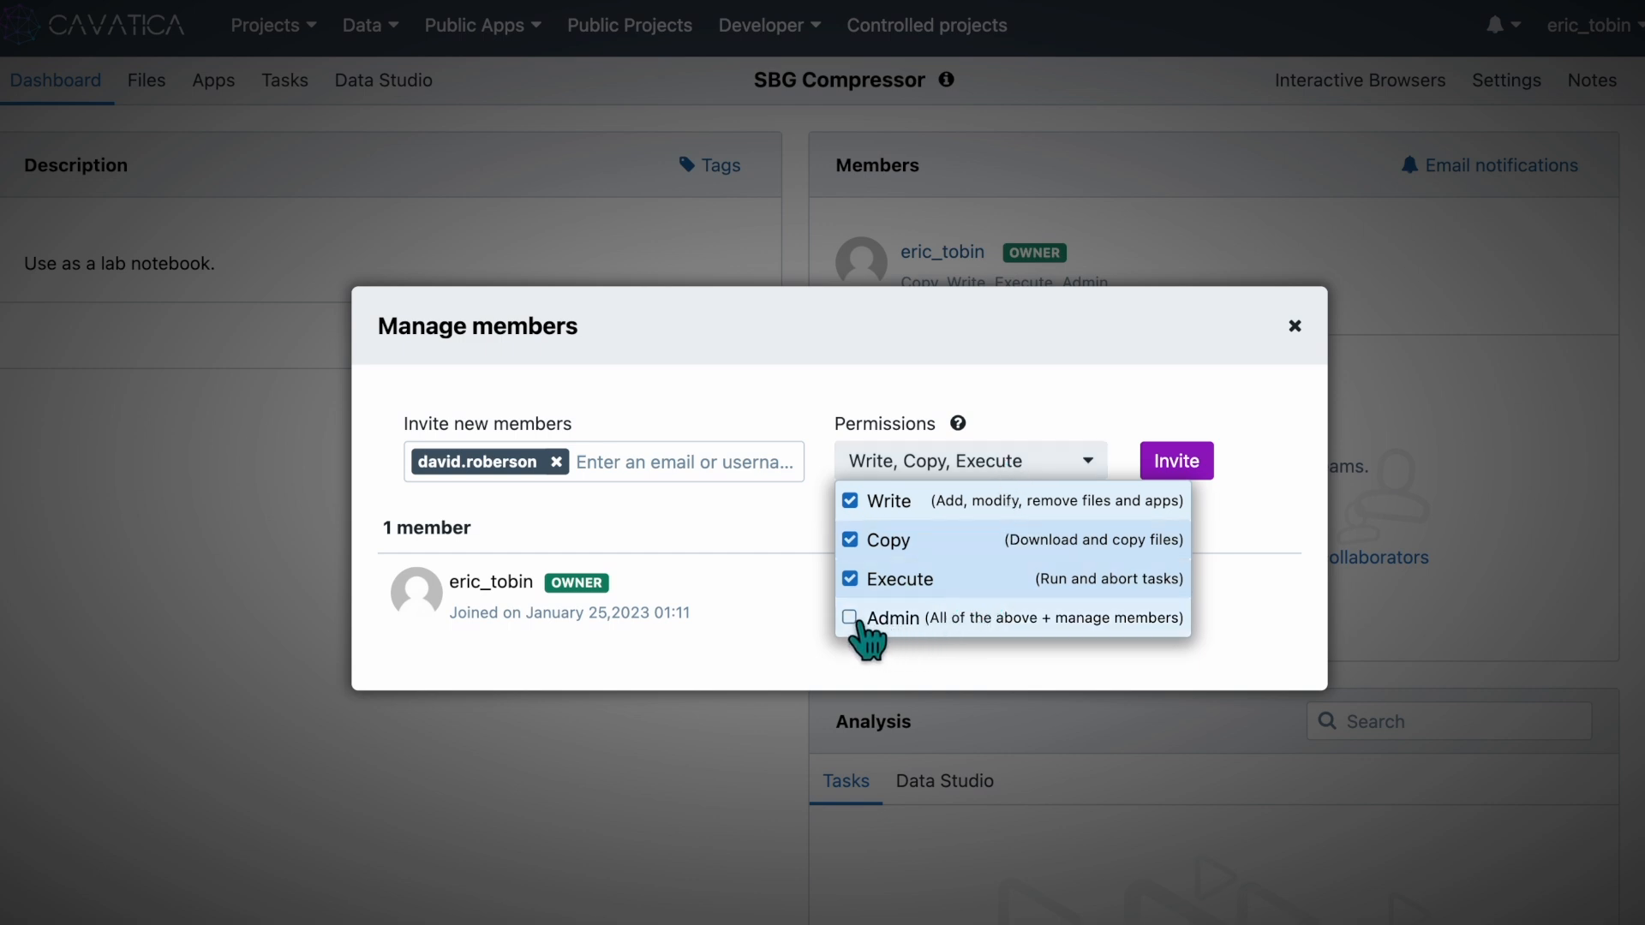
pyautogui.click(849, 588)
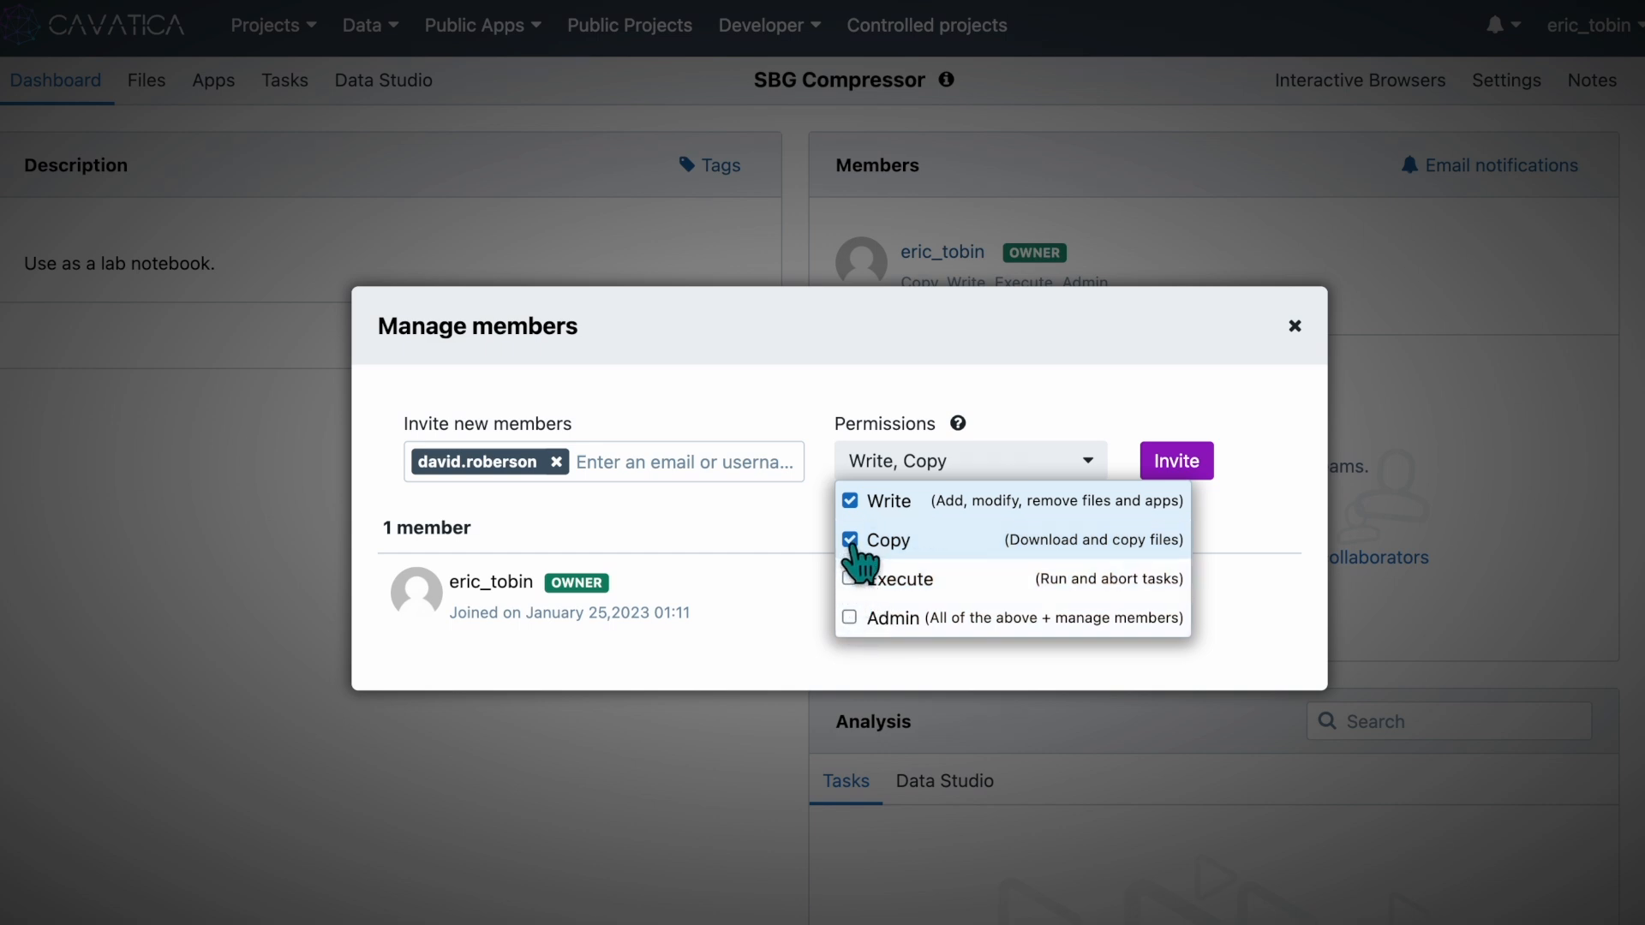
pyautogui.click(849, 543)
pyautogui.click(850, 507)
pyautogui.click(1230, 403)
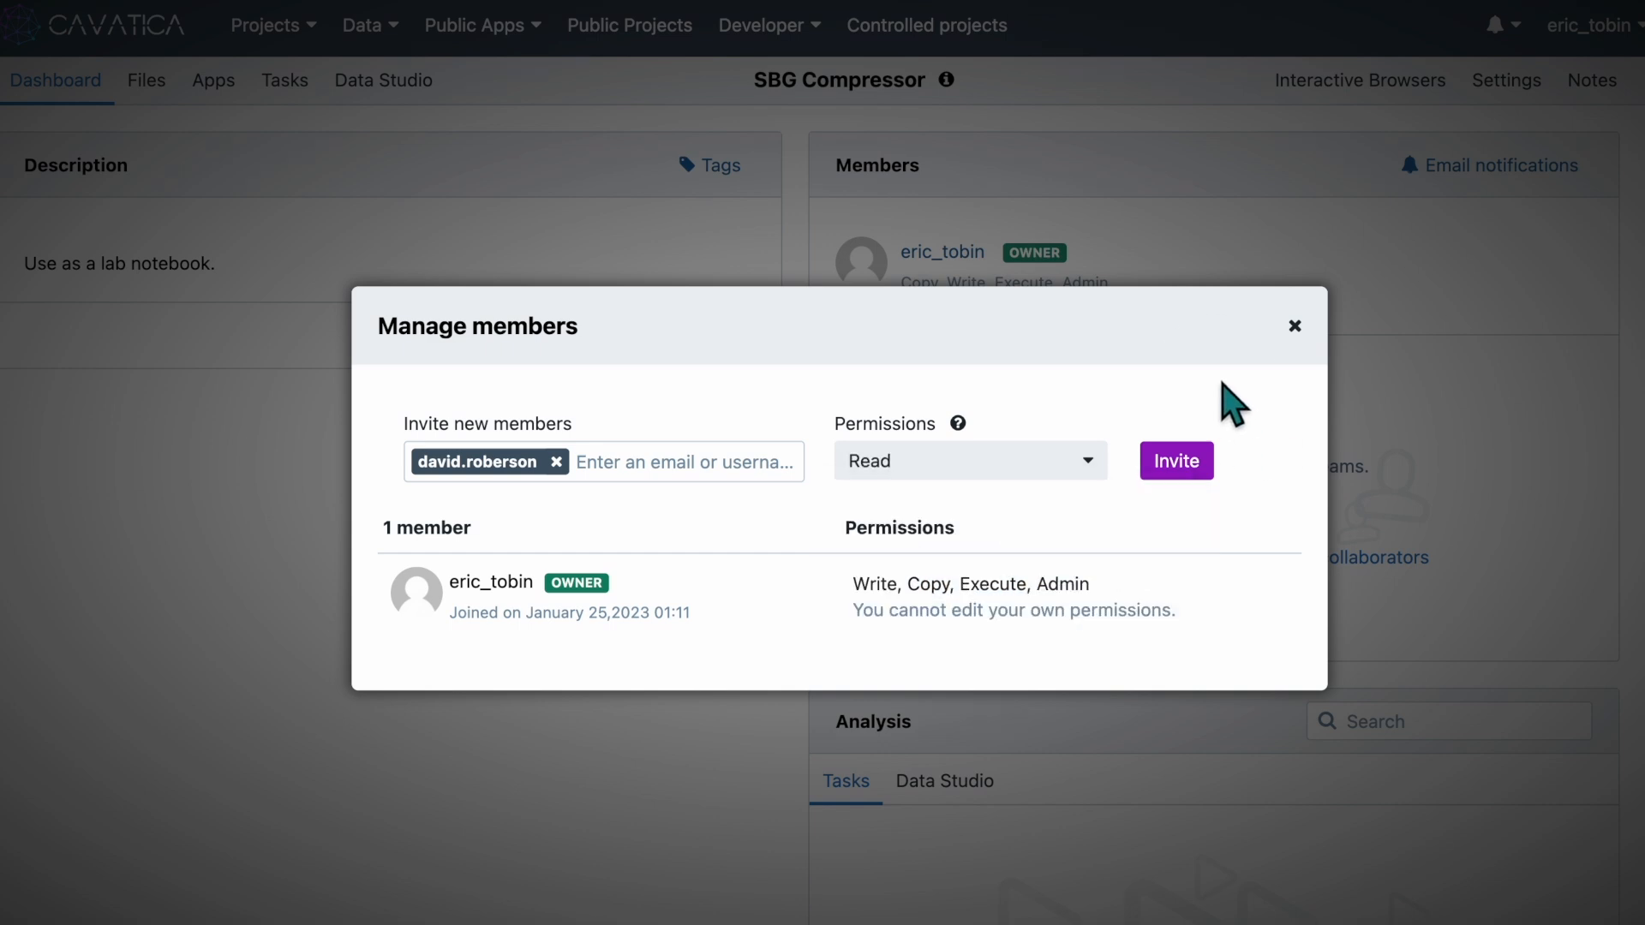
pyautogui.click(1203, 469)
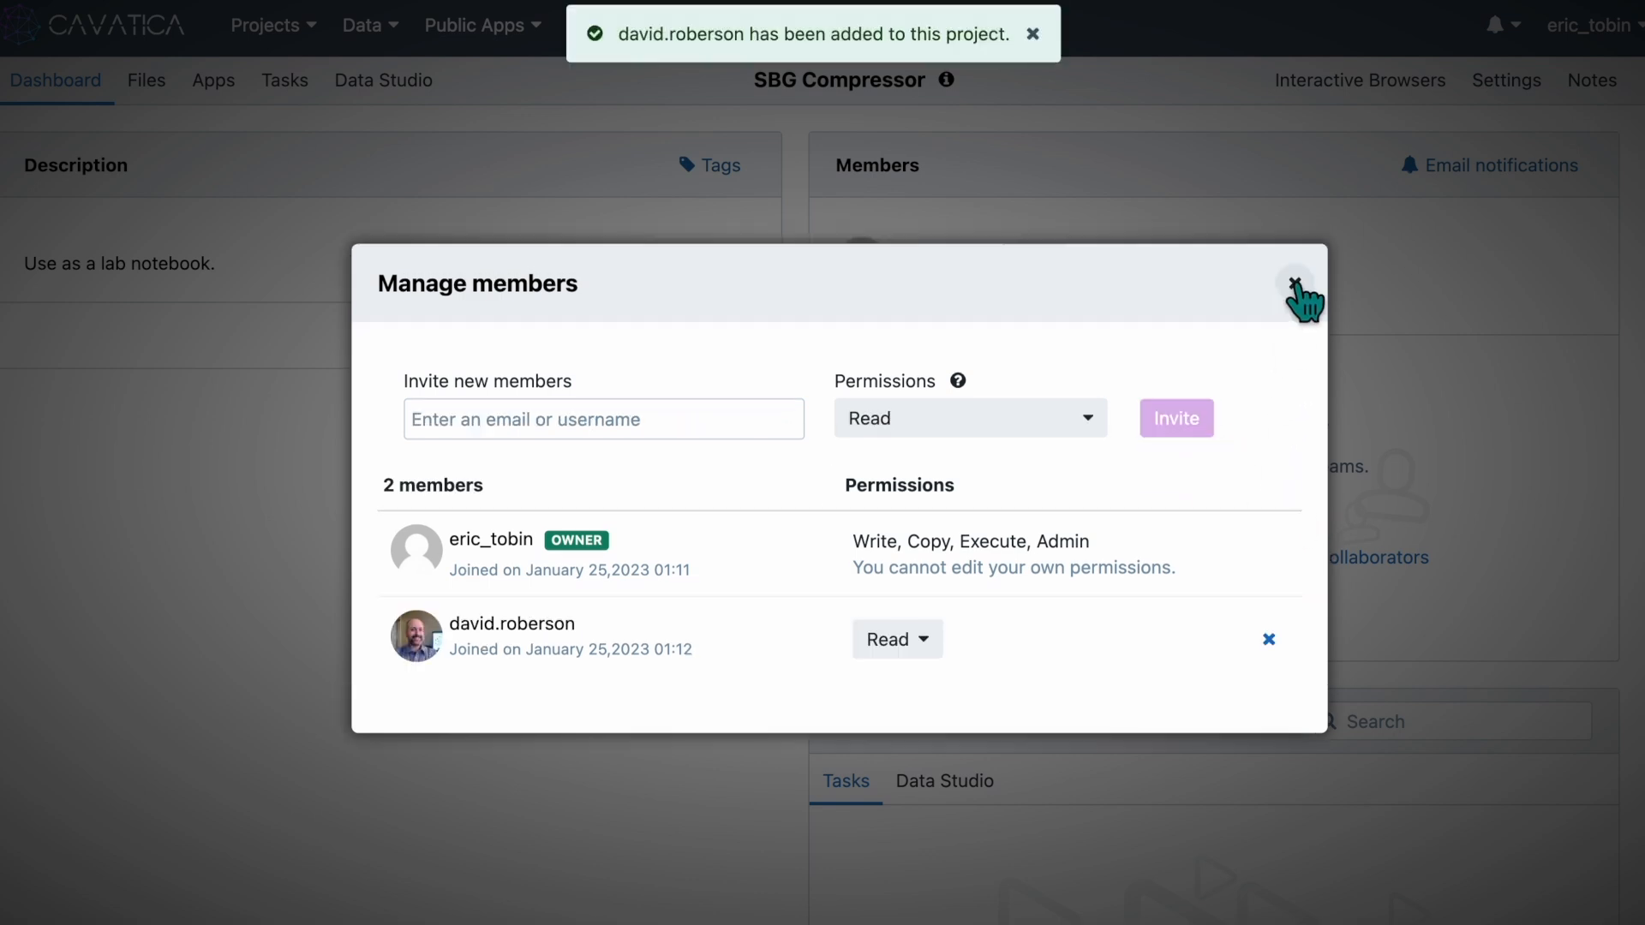
pyautogui.click(1295, 284)
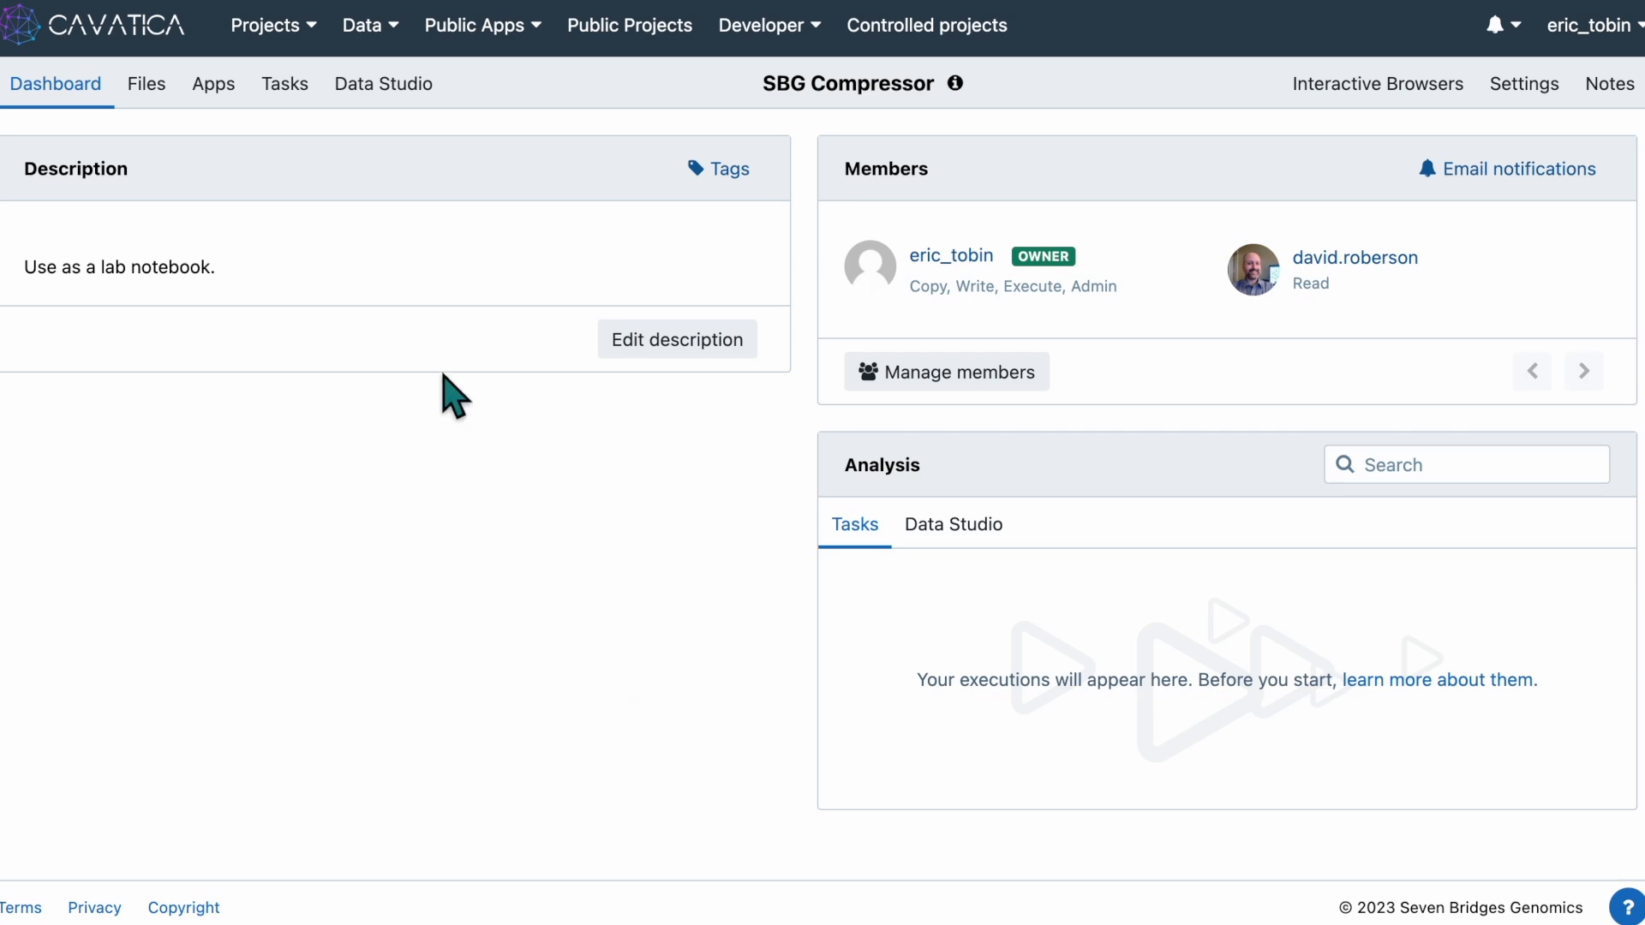
# Add Example Data.csv and ExampleData.csv from the computer to the project's upload list
pyautogui.click(146, 83)
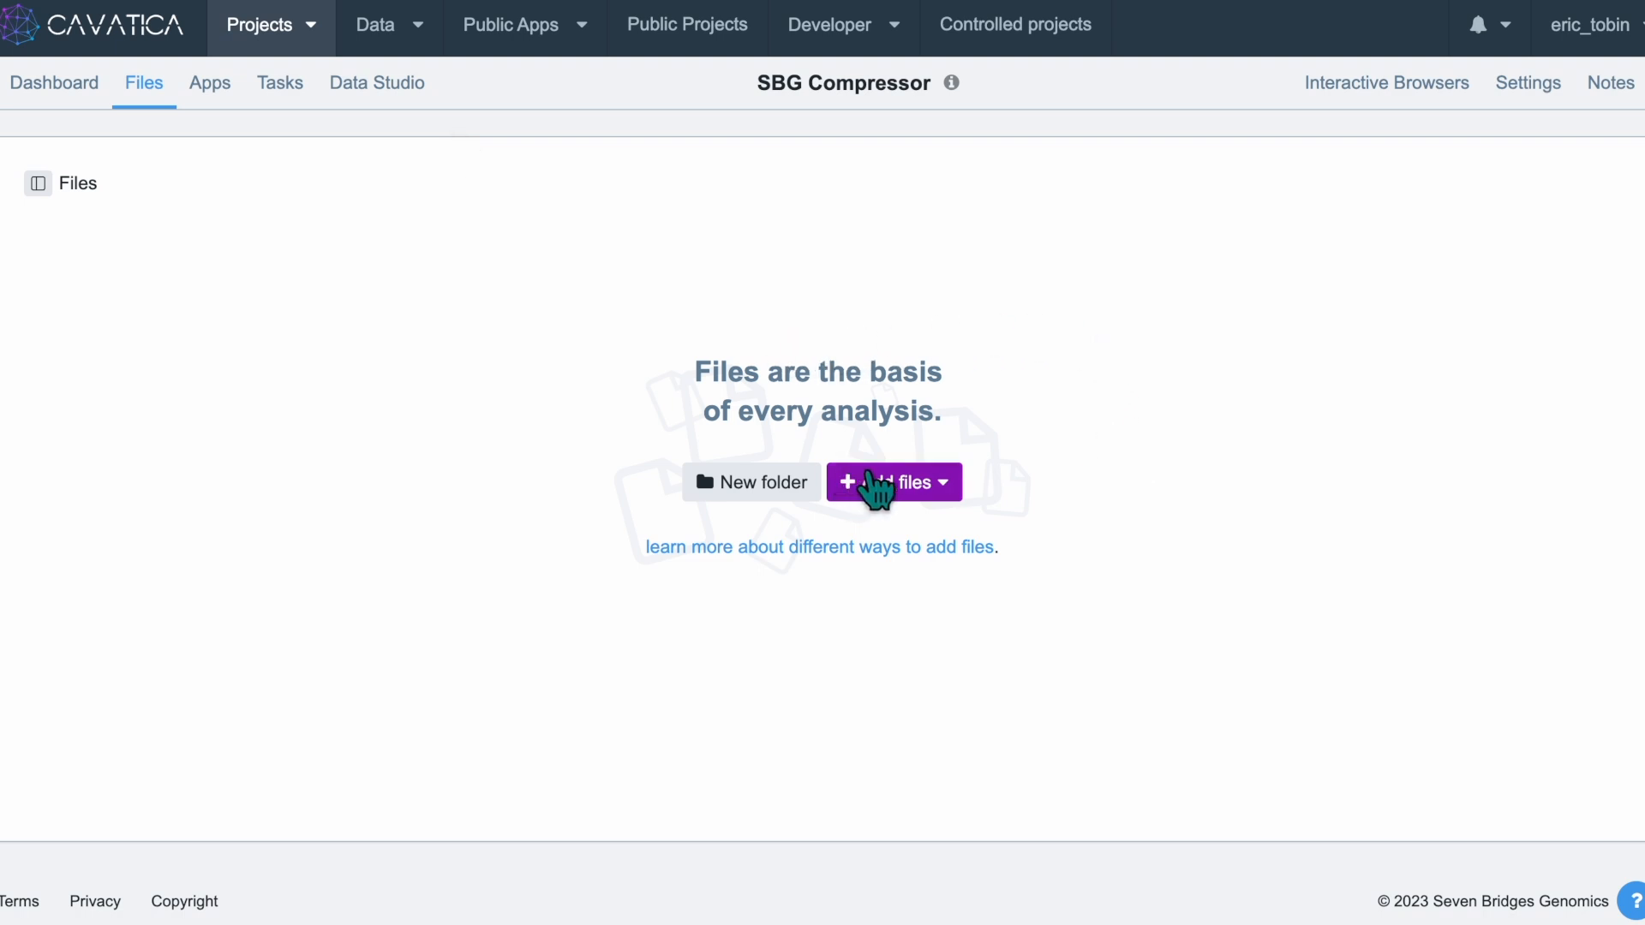
pyautogui.click(885, 487)
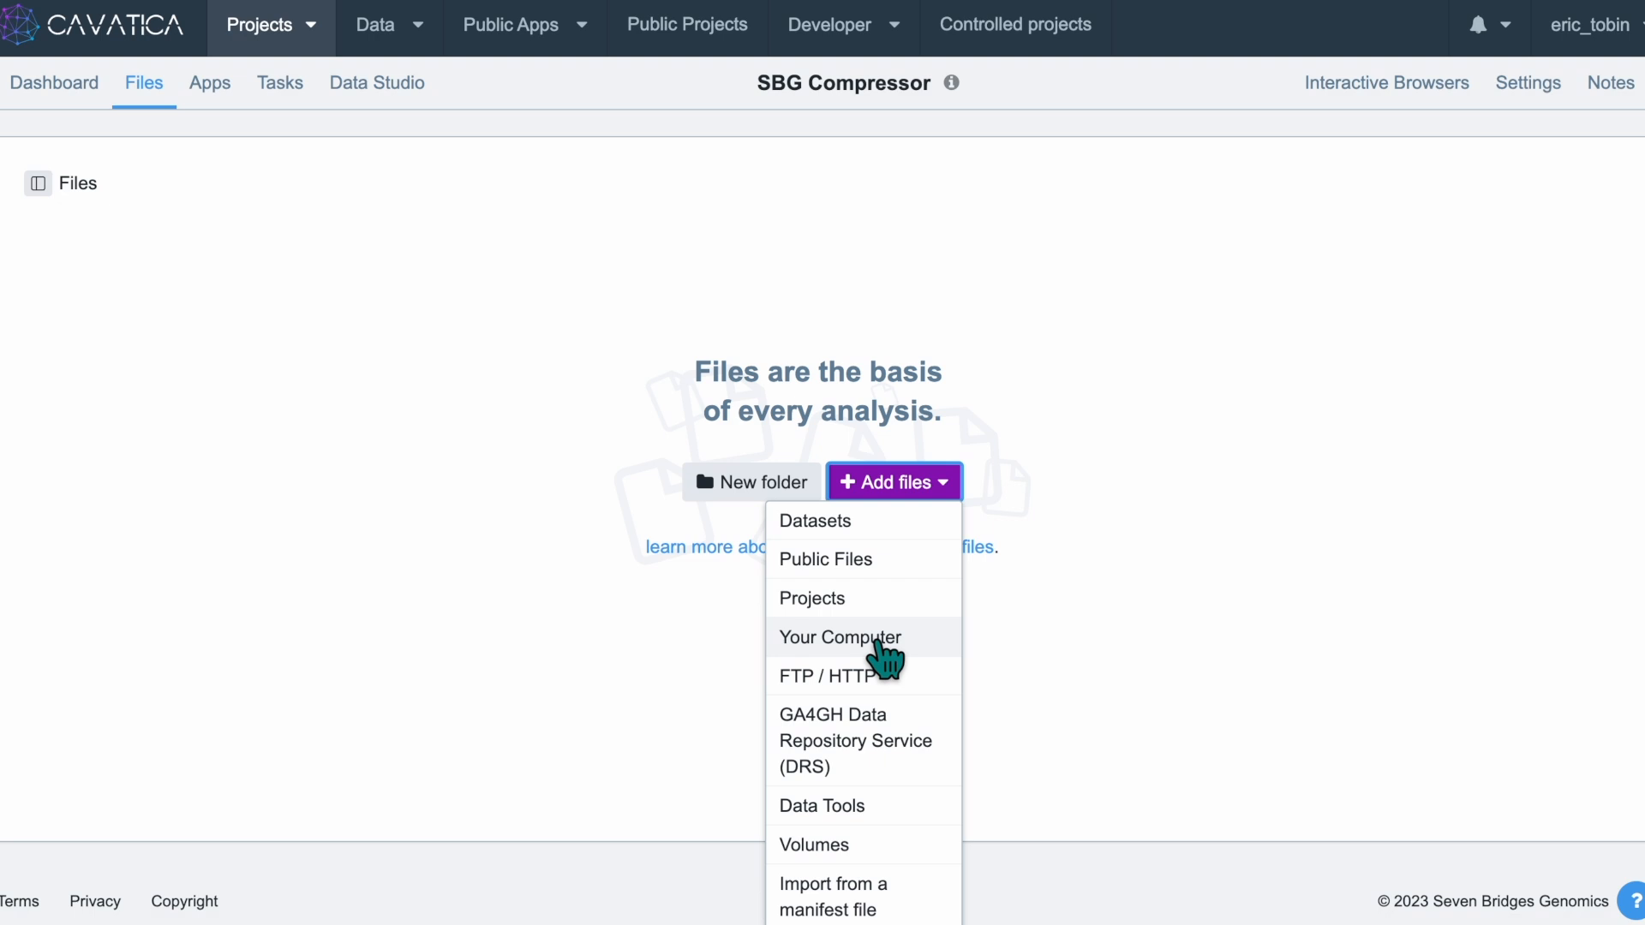
pyautogui.click(883, 658)
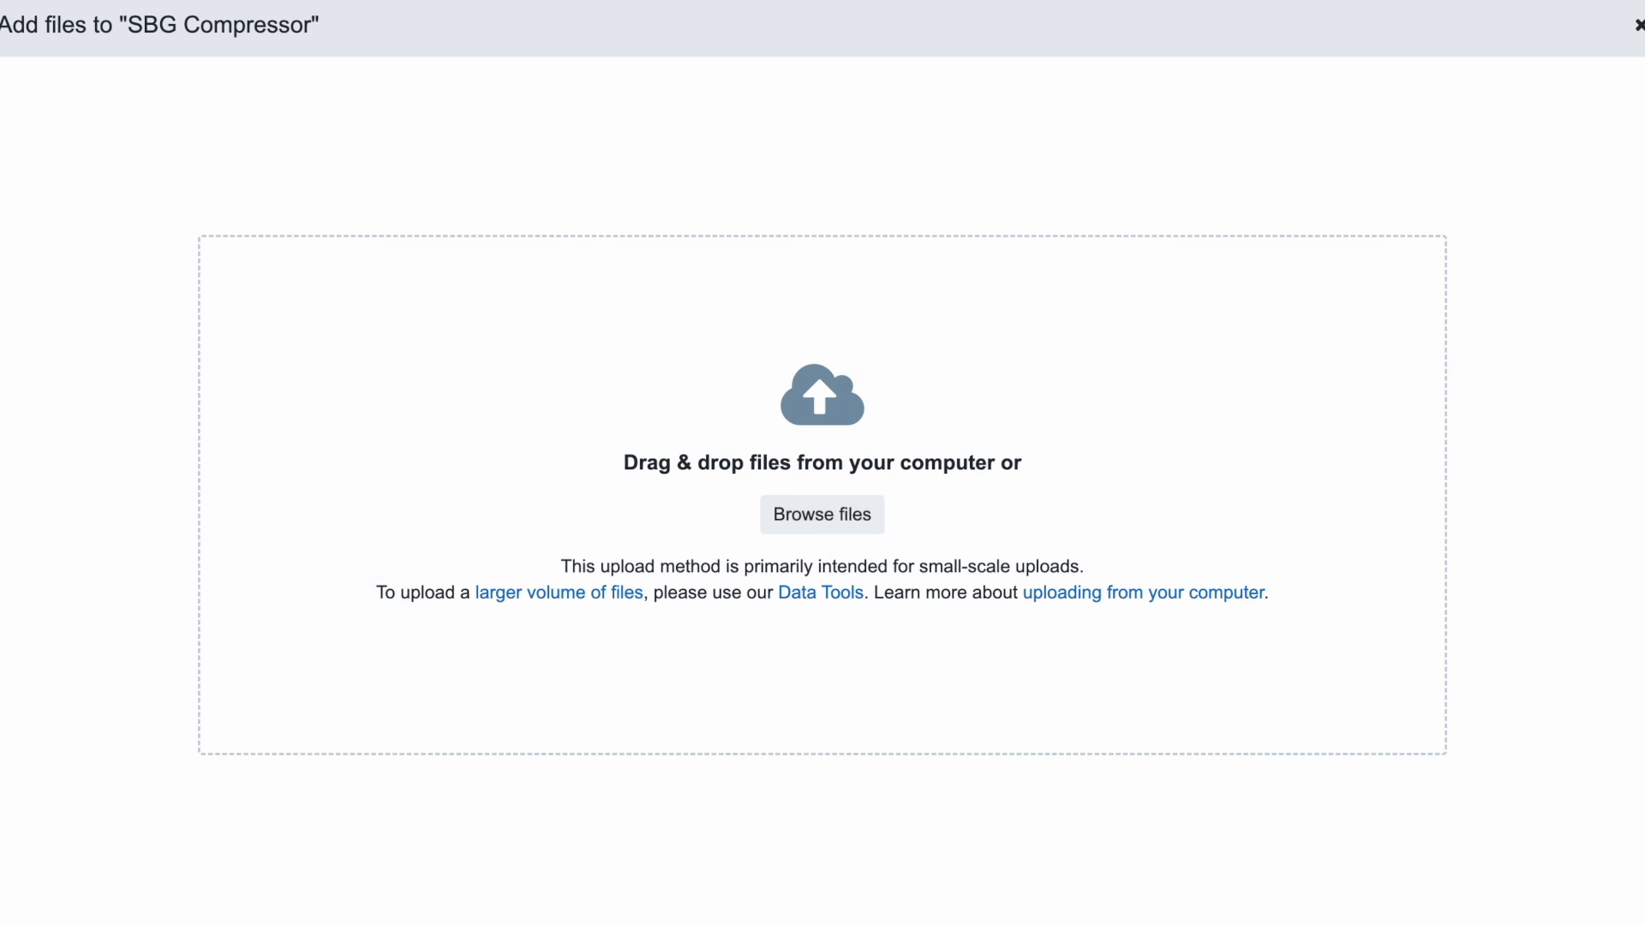
pyautogui.moveTo(1636, 283); pyautogui.dragTo(705, 370)
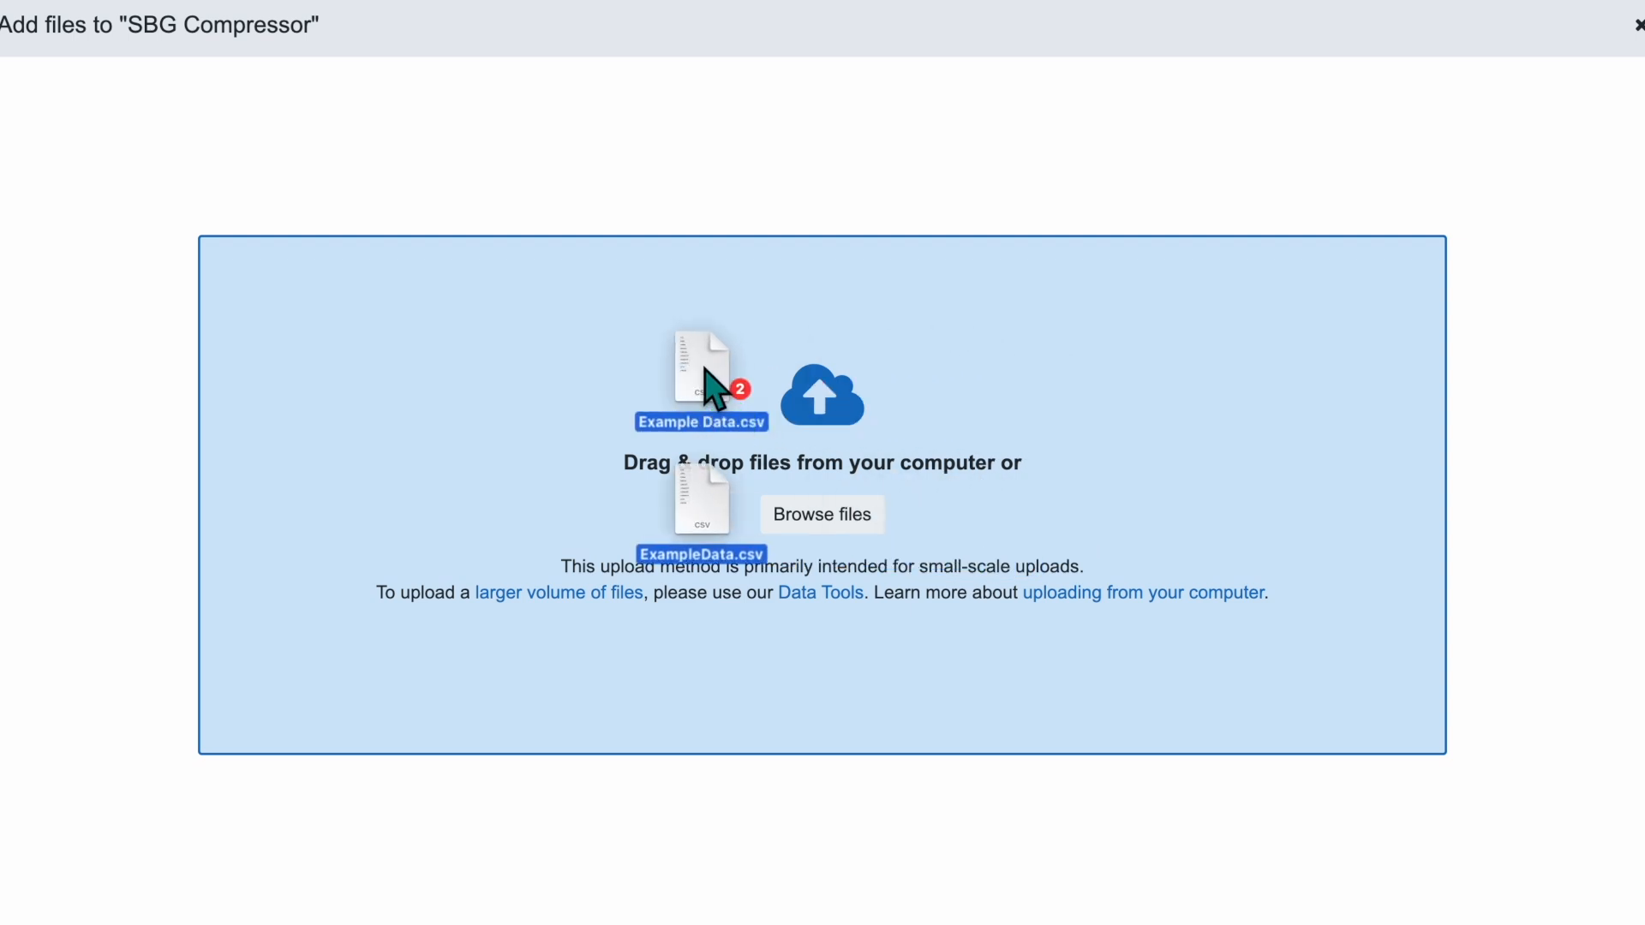
pyautogui.moveTo(705, 369); pyautogui.dragTo(705, 377)
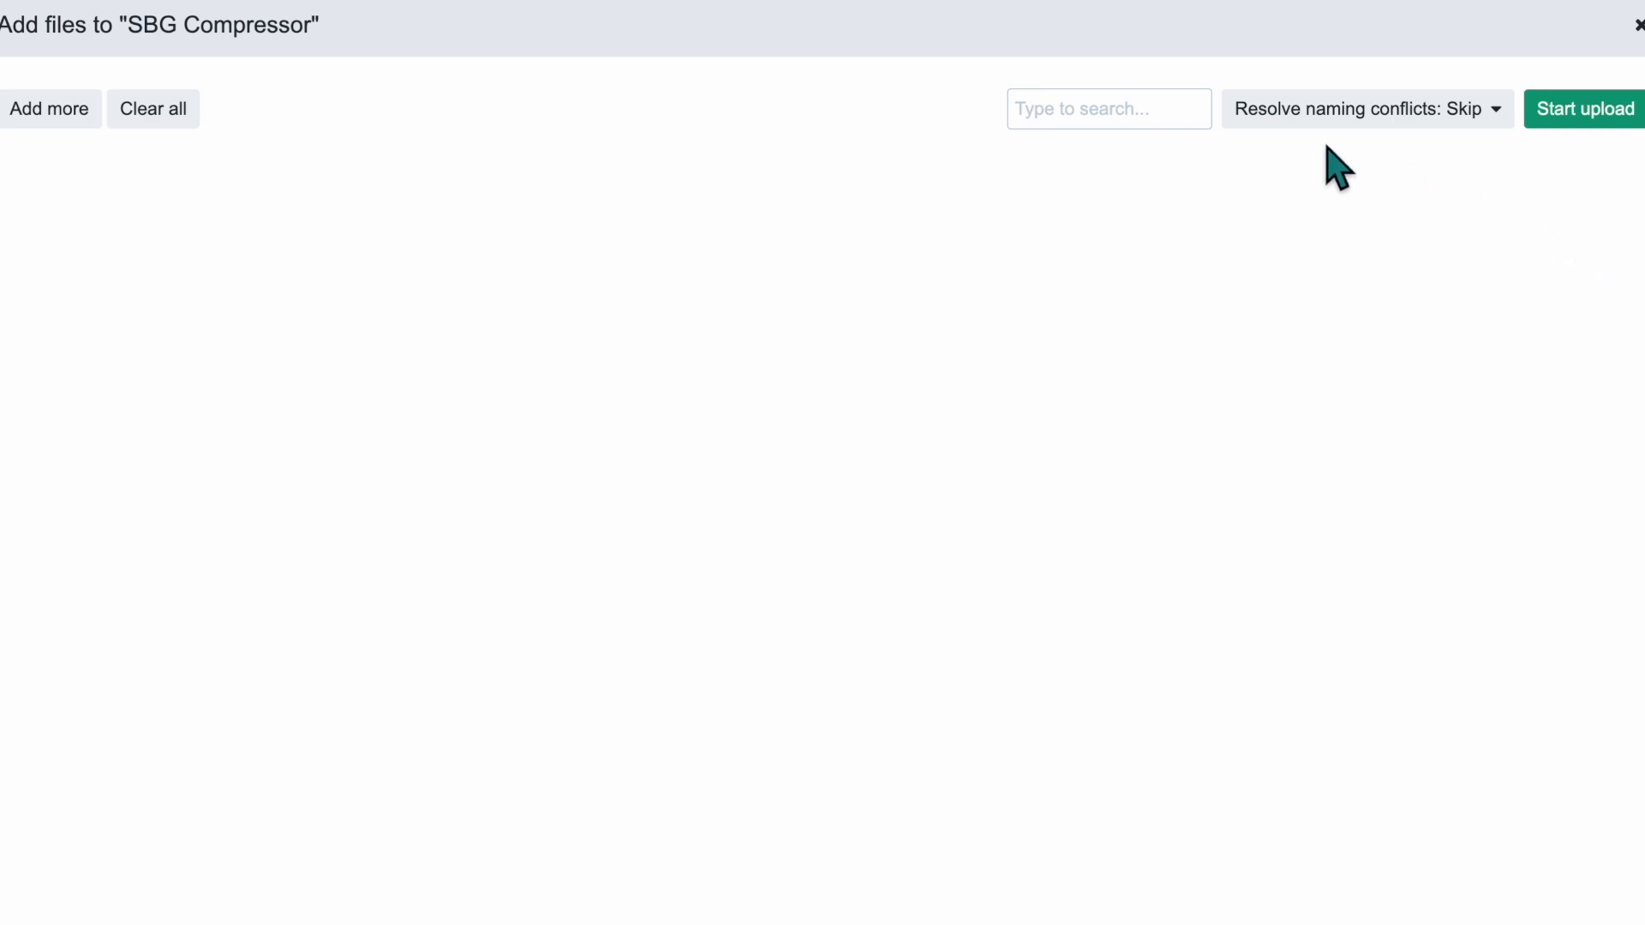
# Upload the two CSV files with naming conflicts set to Skip, and reload the project's file list
pyautogui.click(1402, 128)
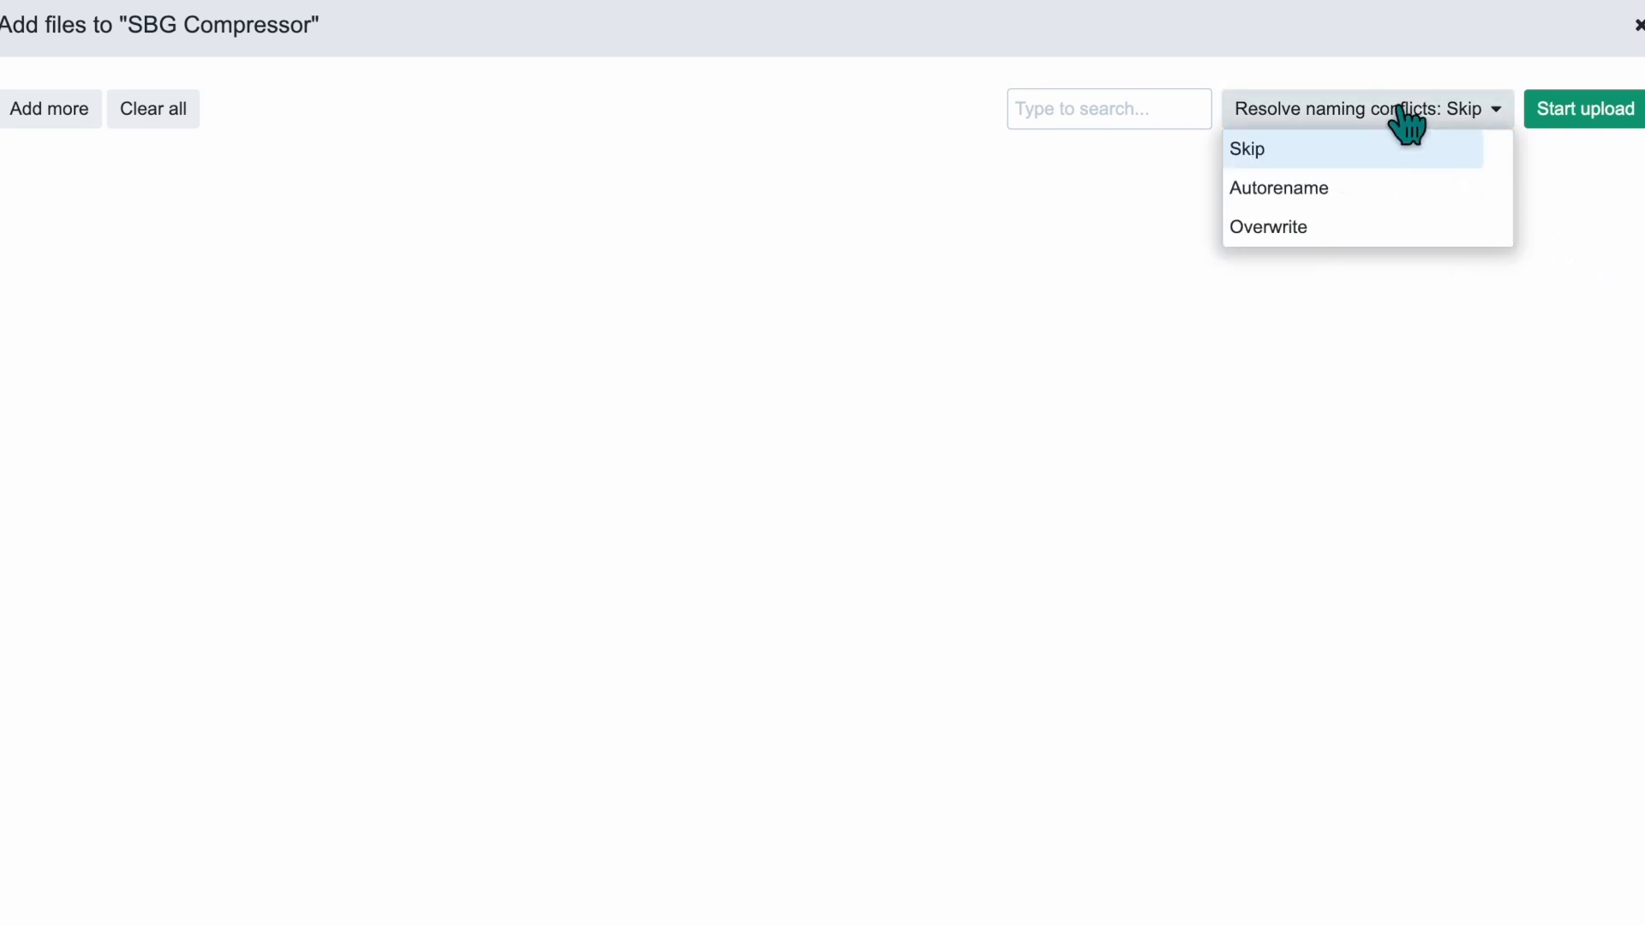
pyautogui.click(1508, 462)
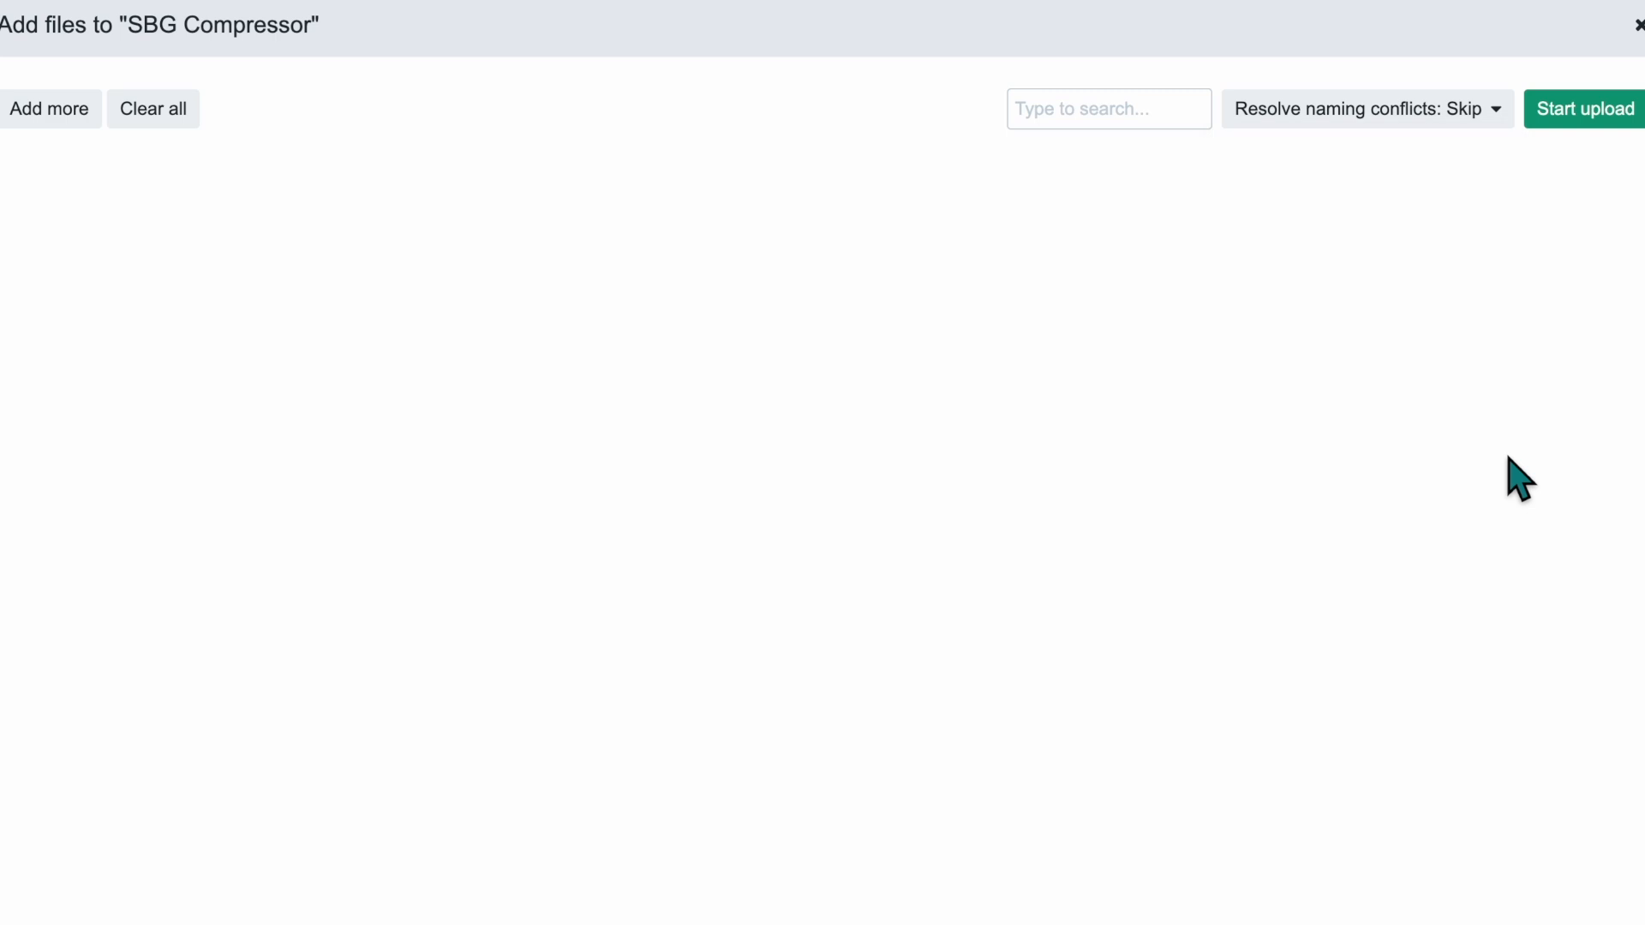
pyautogui.click(1579, 120)
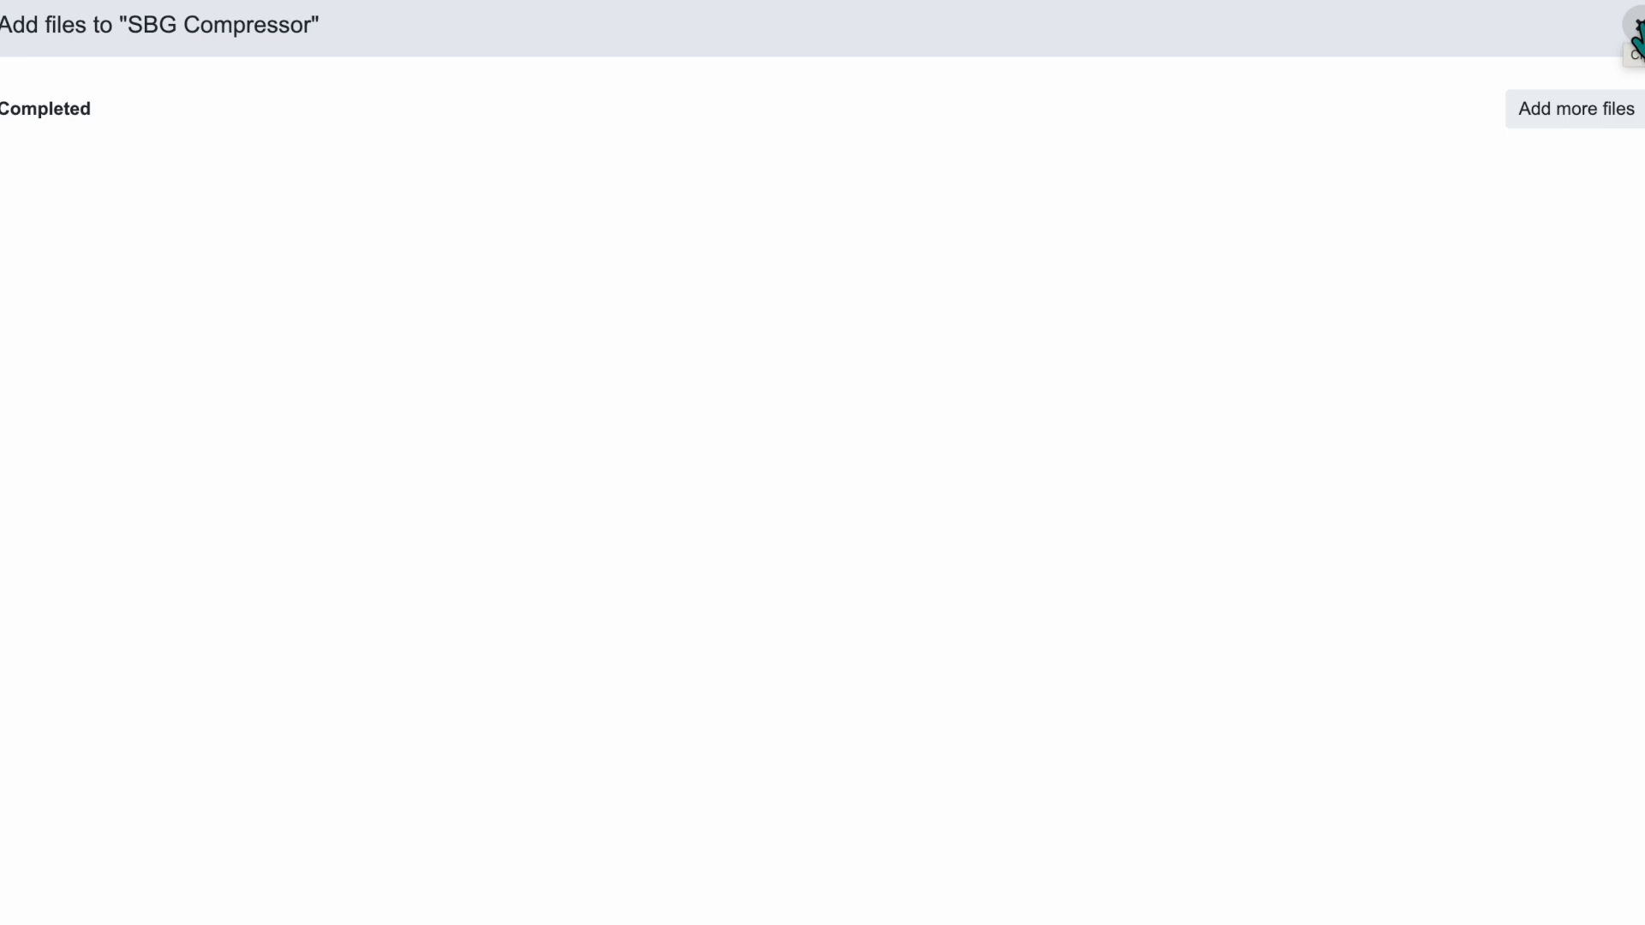
pyautogui.click(1636, 32)
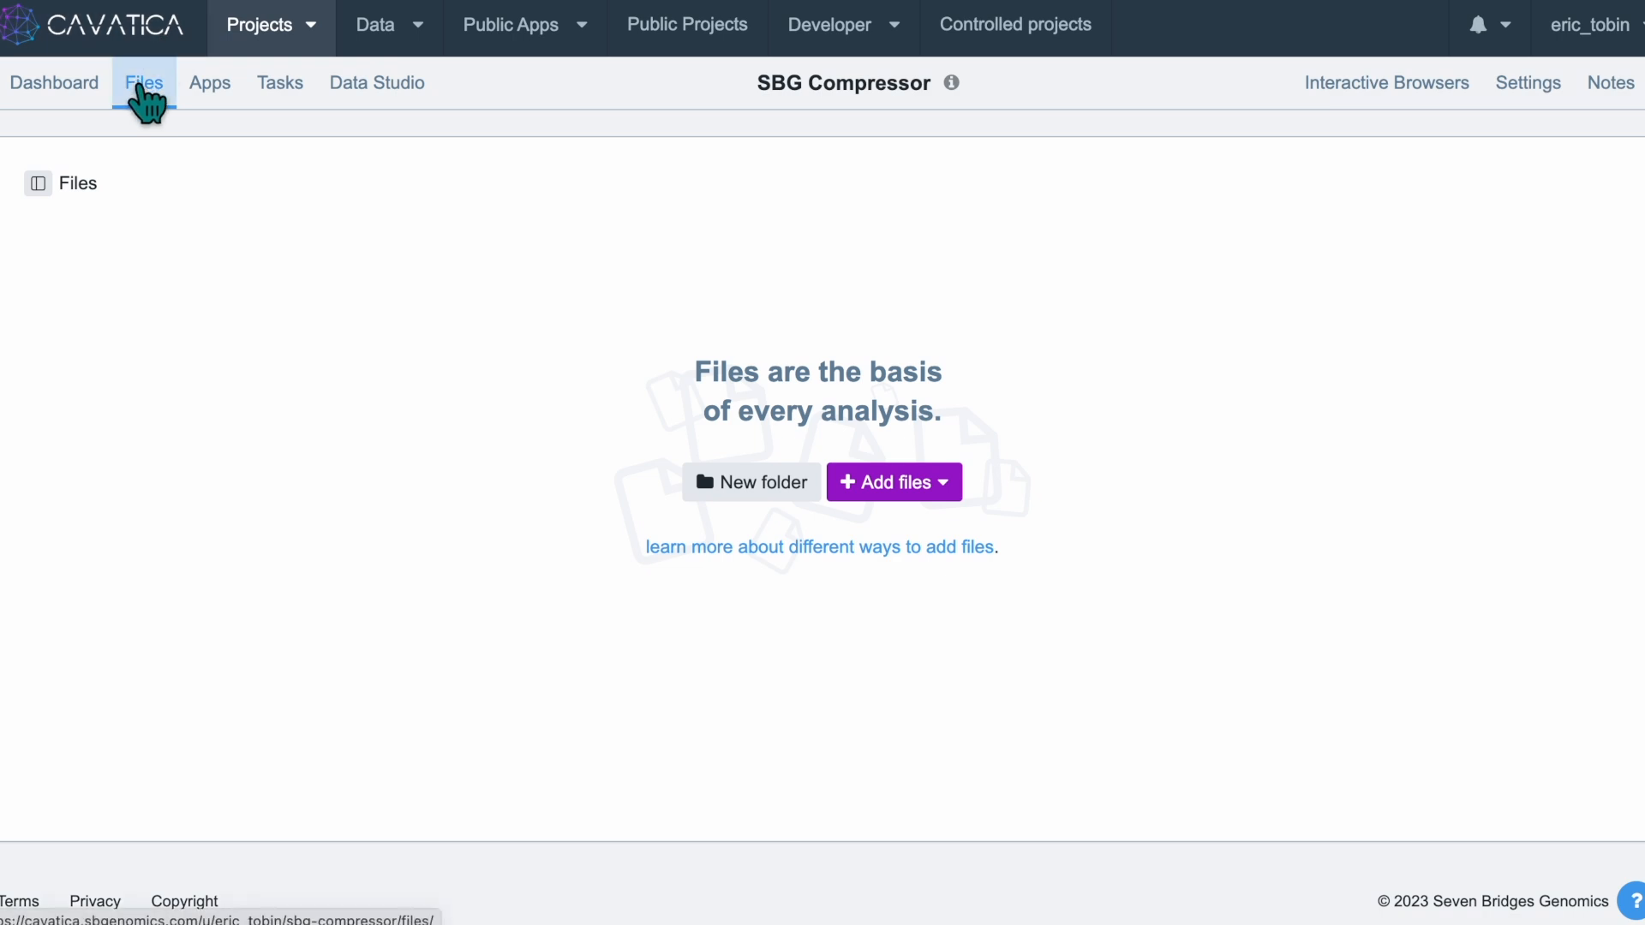
pyautogui.click(141, 86)
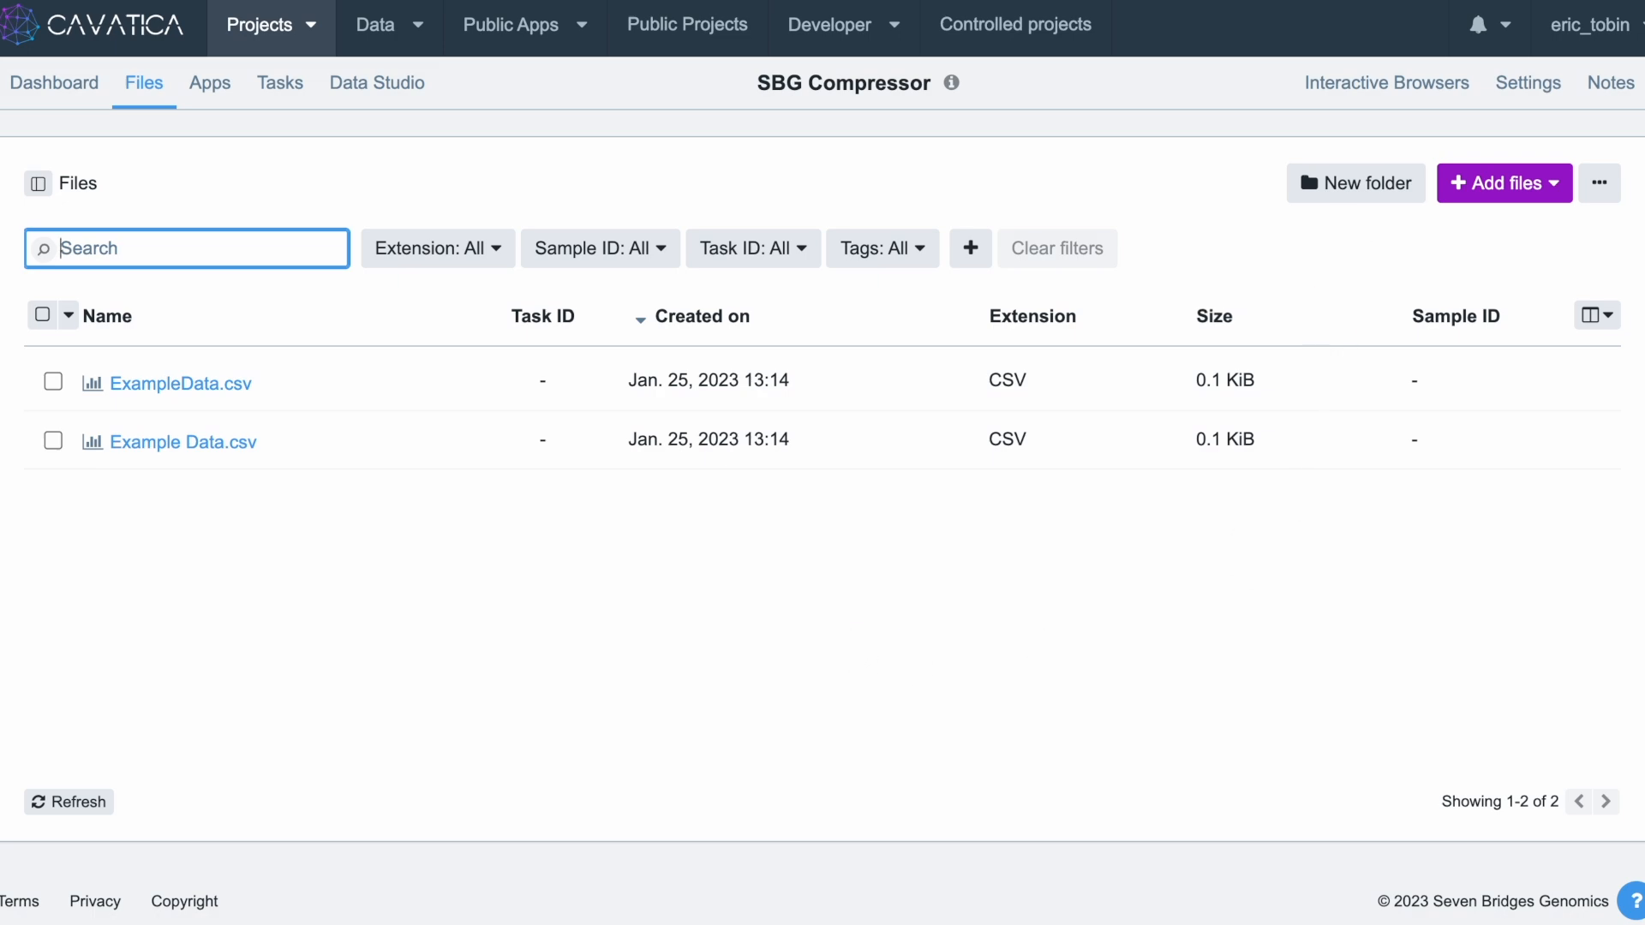
# Create a new folder named ExampleFolder in the project's files
pyautogui.click(1364, 181)
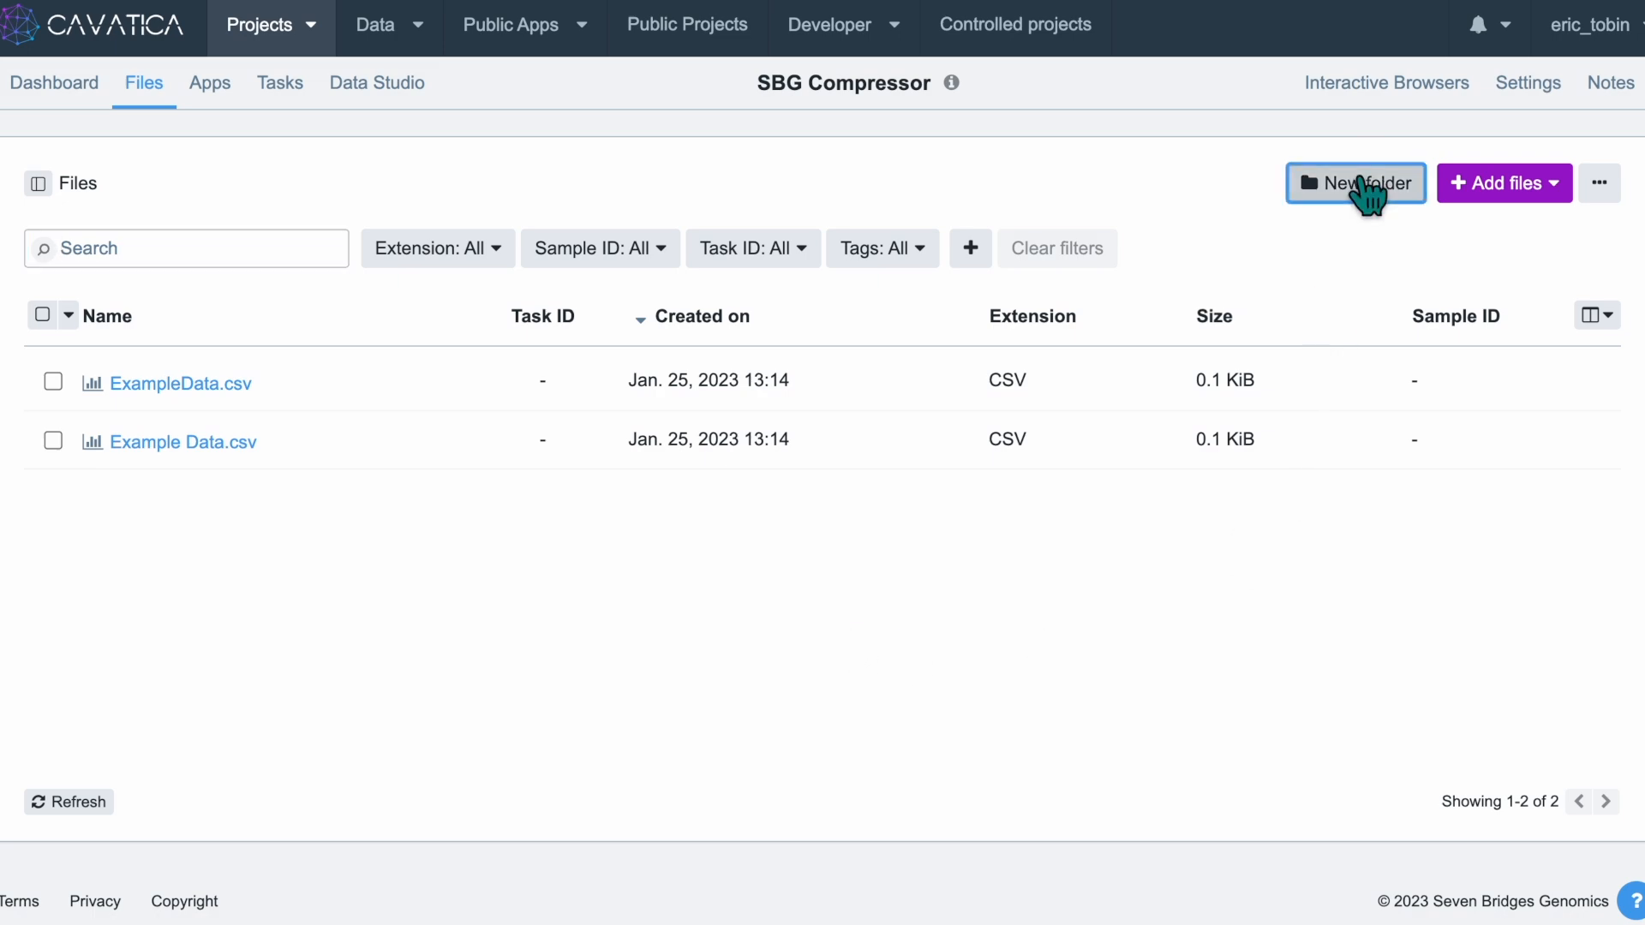
pyautogui.write('Exmap')
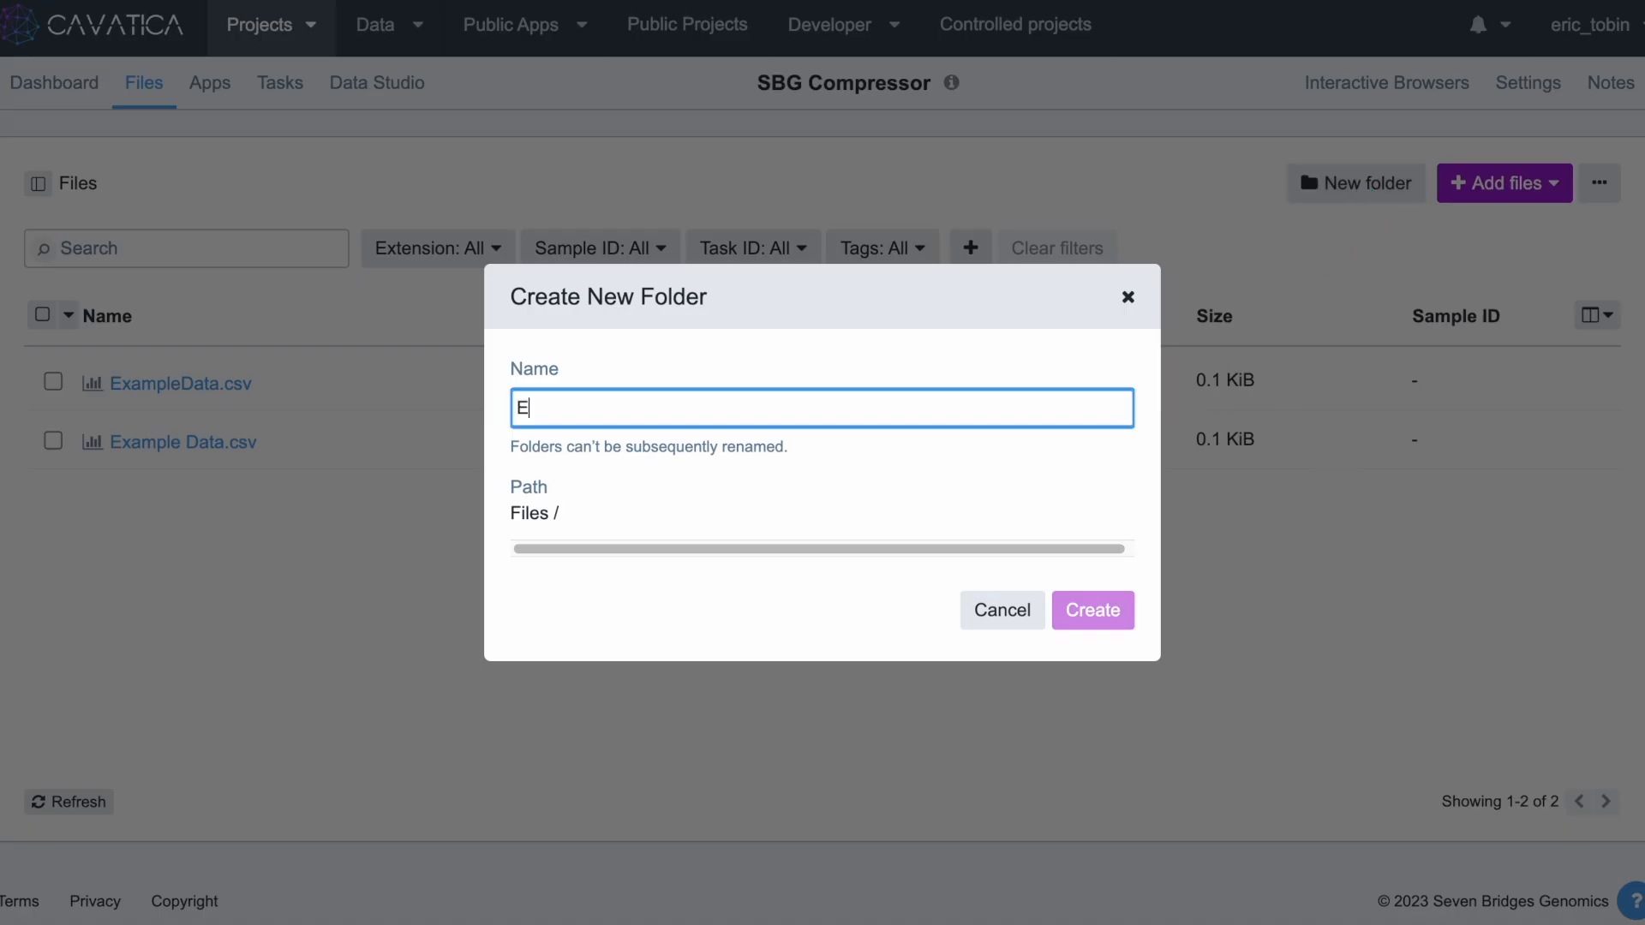
pyautogui.press('BackSpace')
pyautogui.press('BackSpace')
pyautogui.press('BackSpace')
pyautogui.write('ample f')
pyautogui.press('BackSpace')
pyautogui.press('BackSpace')
pyautogui.write('F')
pyautogui.press('BackSpace')
pyautogui.press('BackSpace')
pyautogui.write('Folder')
pyautogui.press('Return')
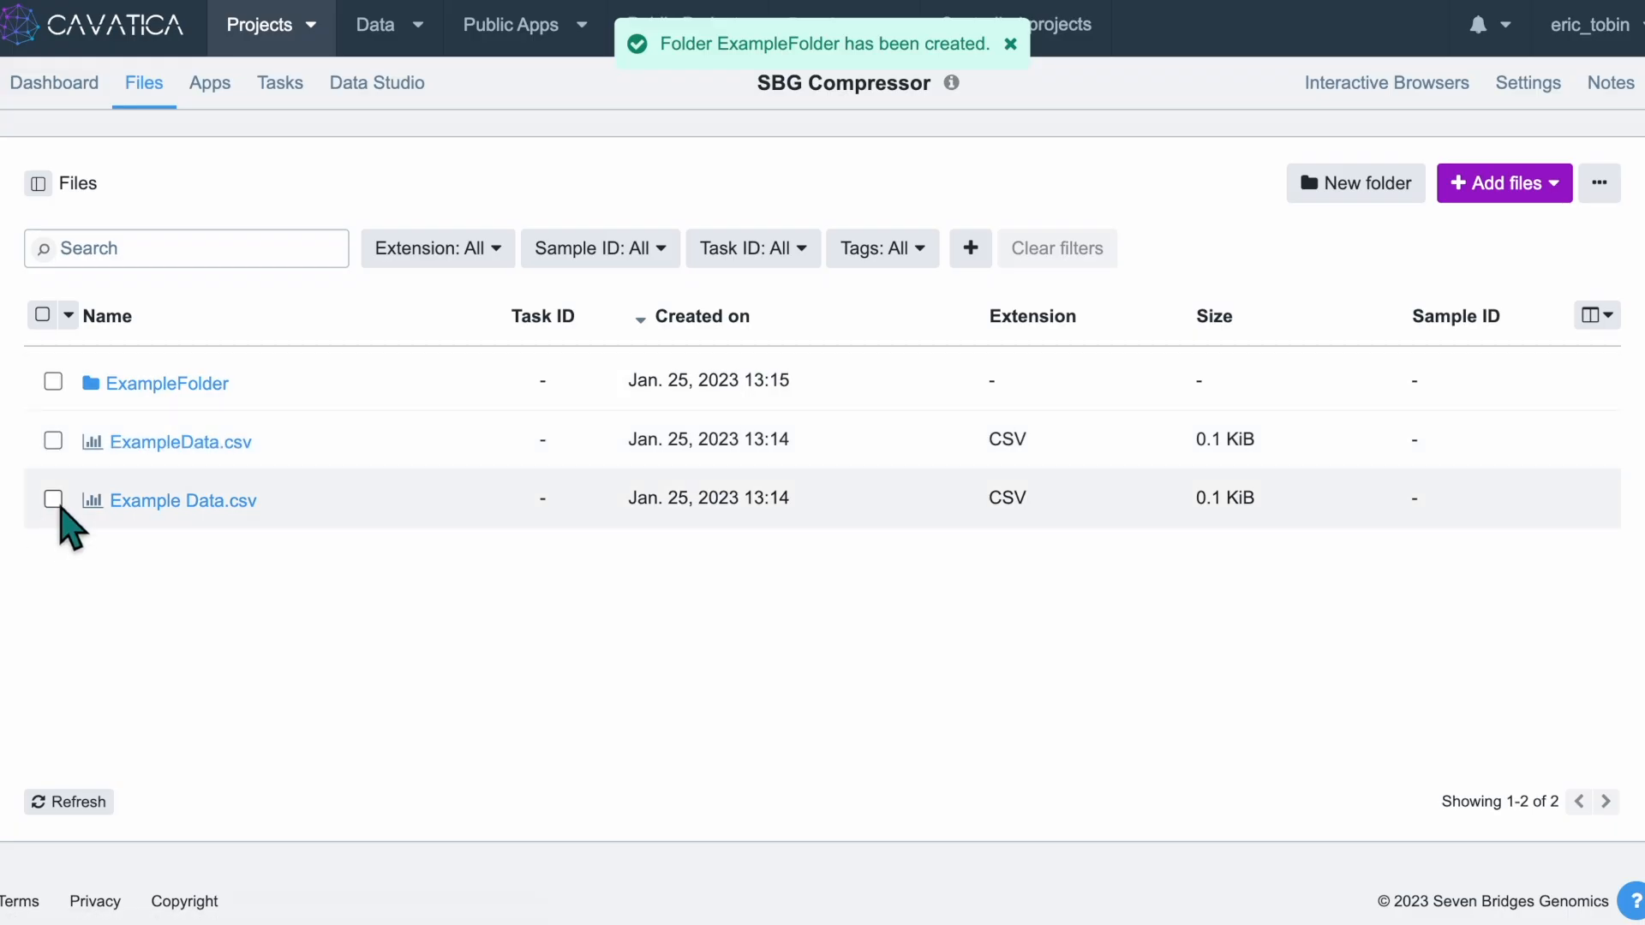
# Move ExampleData.csv into ExampleFolder in the project's files
pyautogui.click(55, 441)
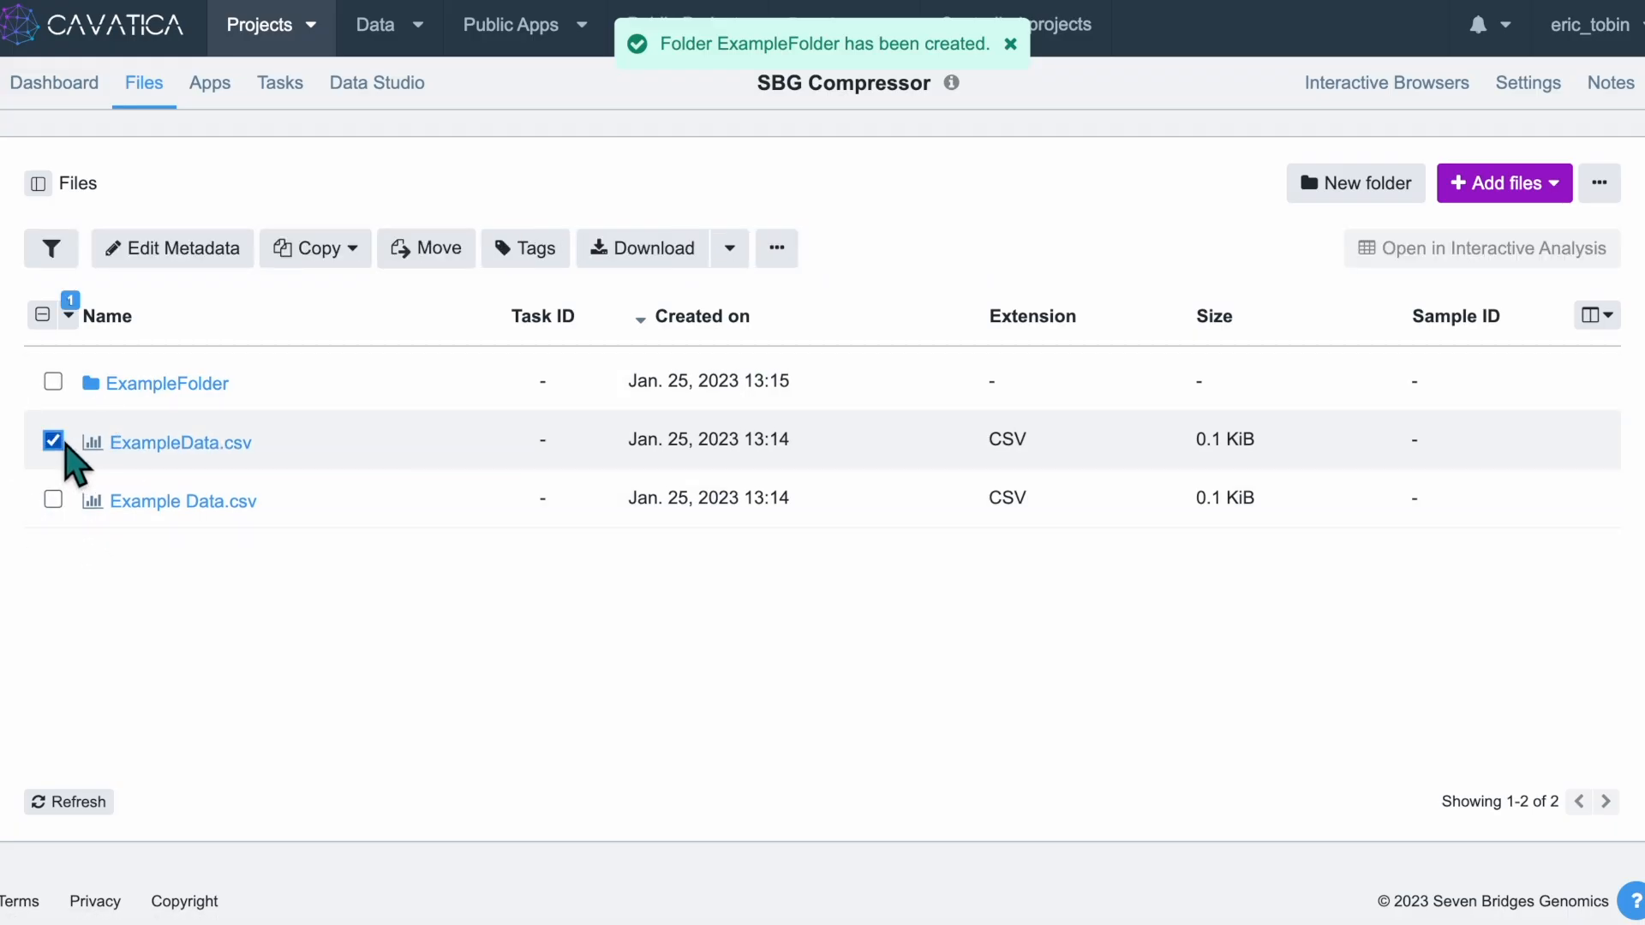
pyautogui.click(435, 254)
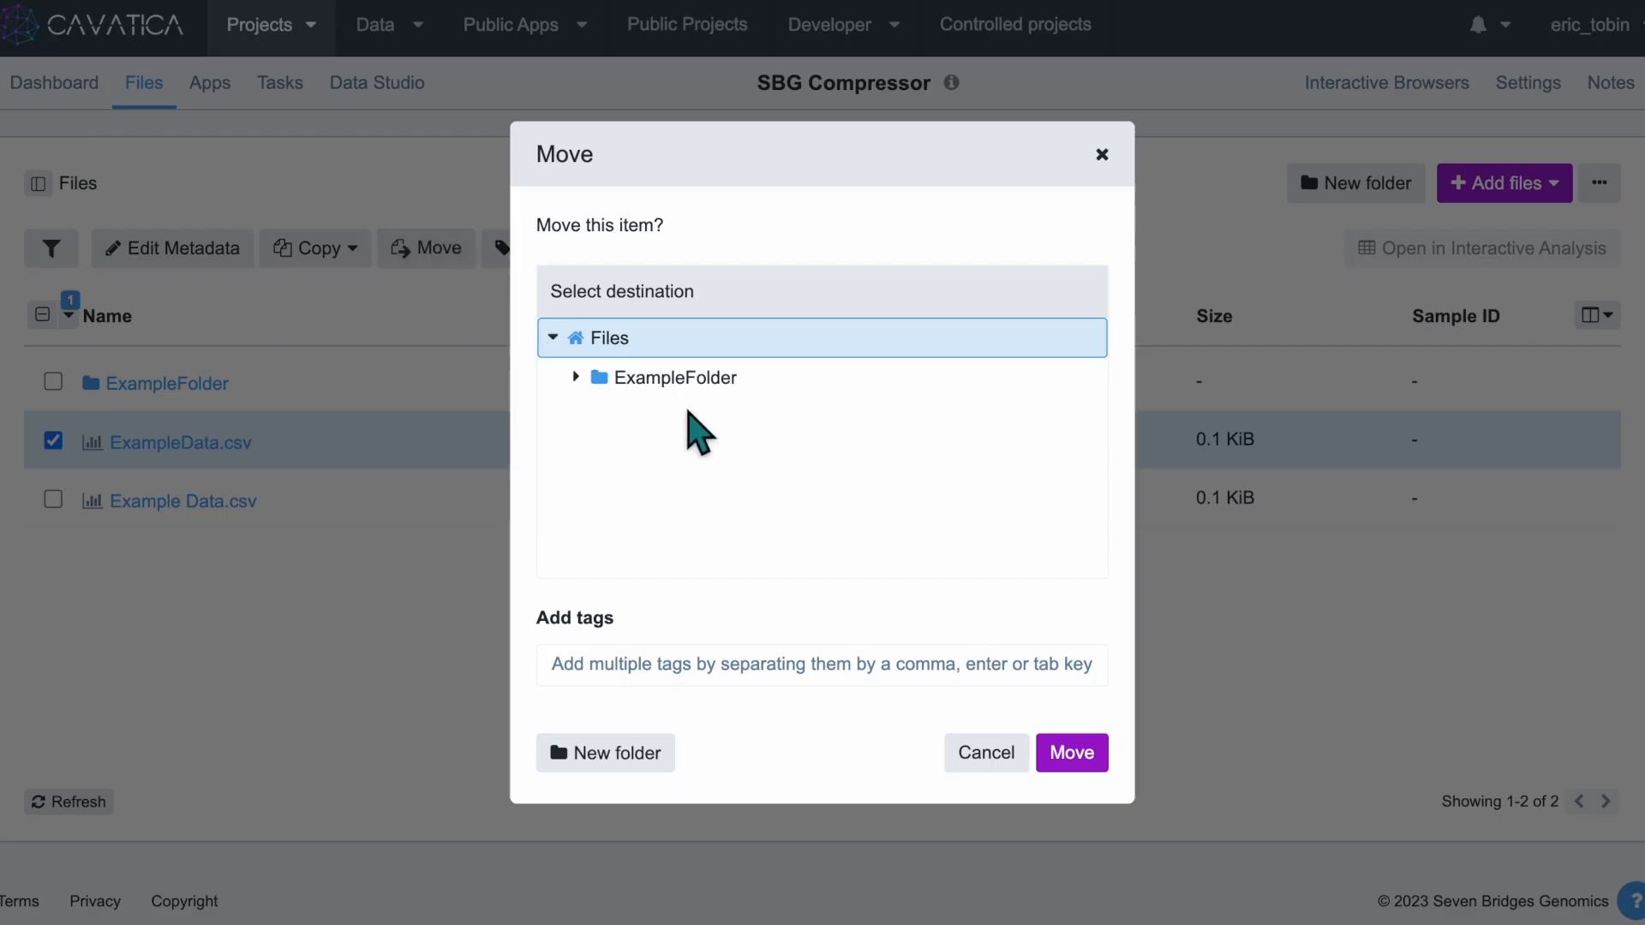
pyautogui.click(656, 381)
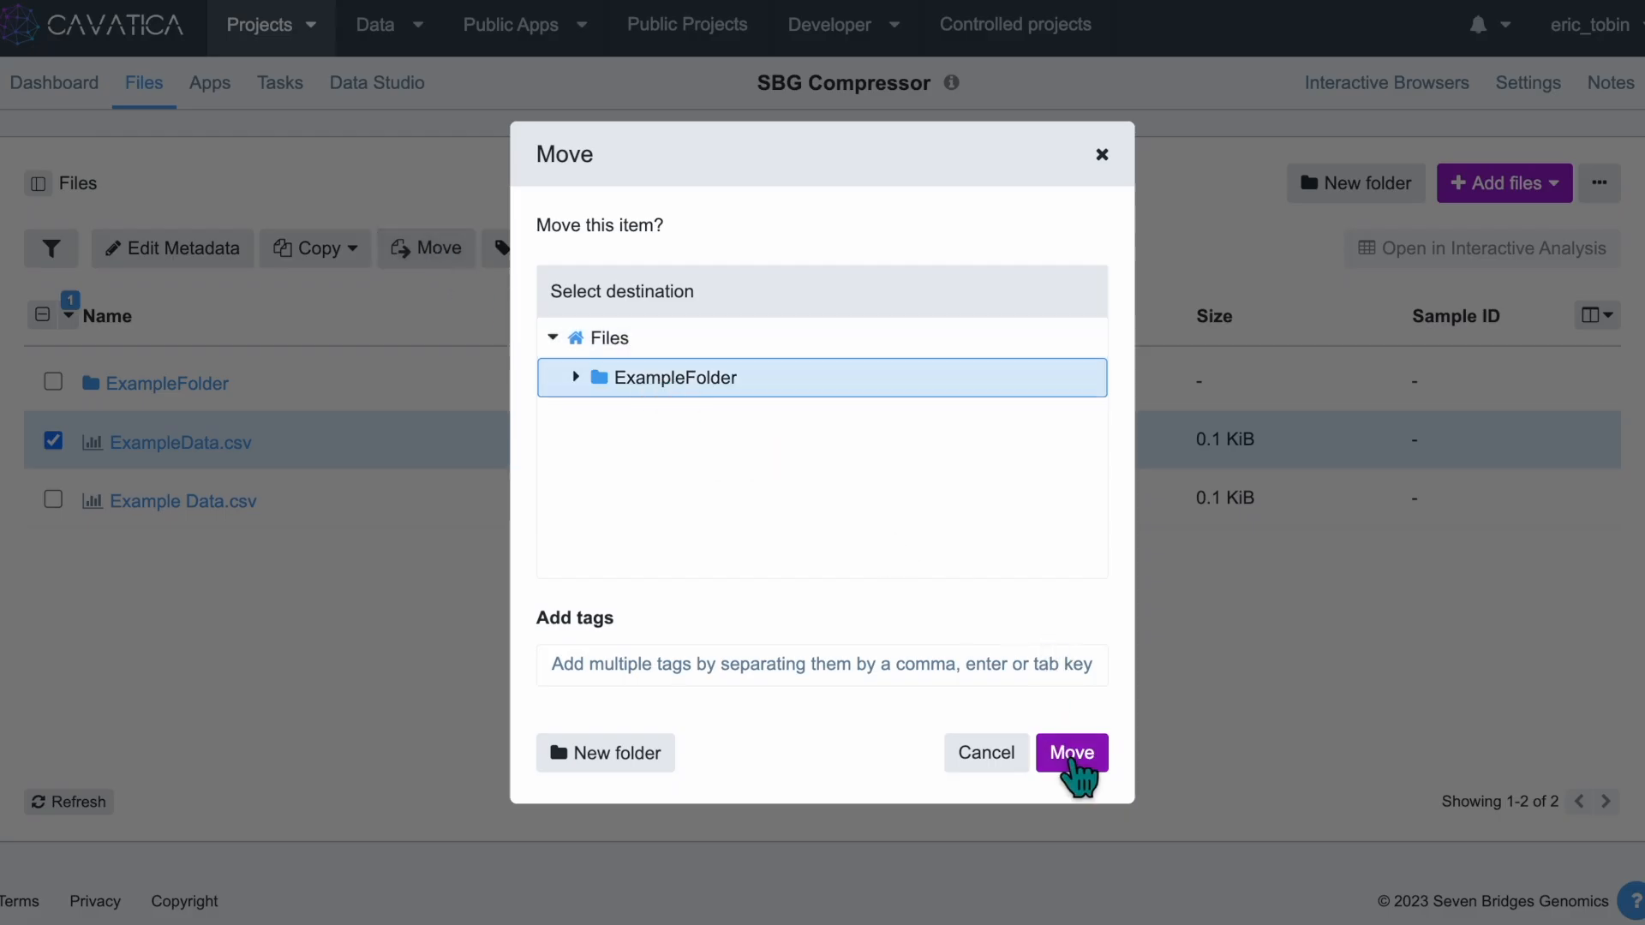
pyautogui.click(1072, 754)
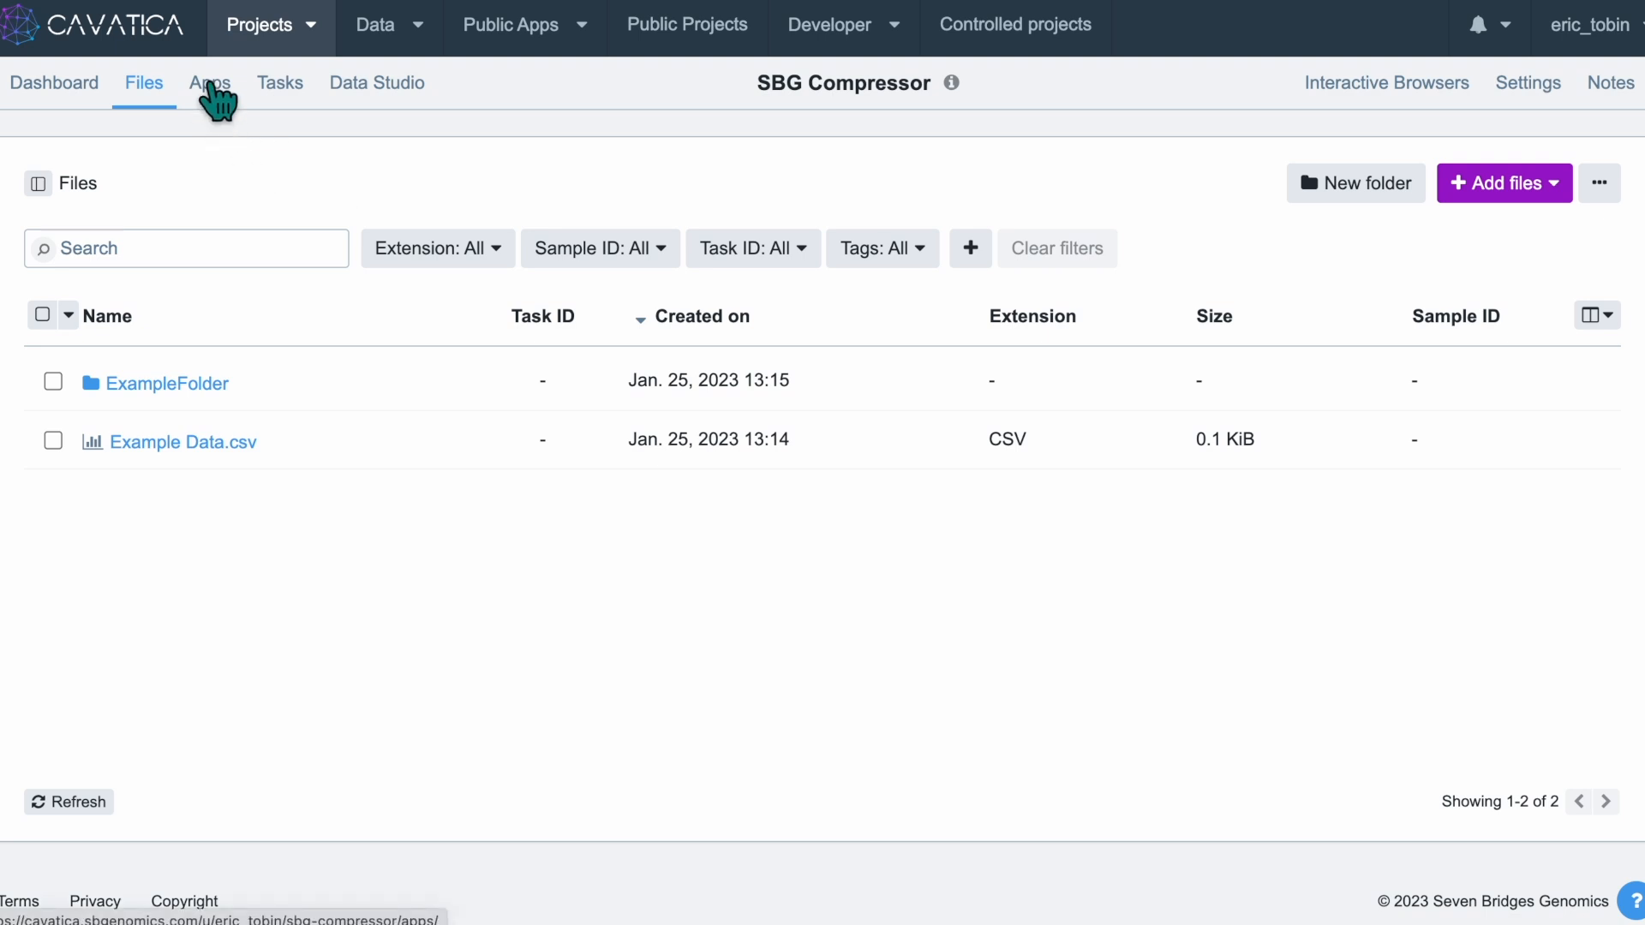
# Open the project's apps list and look over its category, toolkit and CWL version filters
pyautogui.click(225, 120)
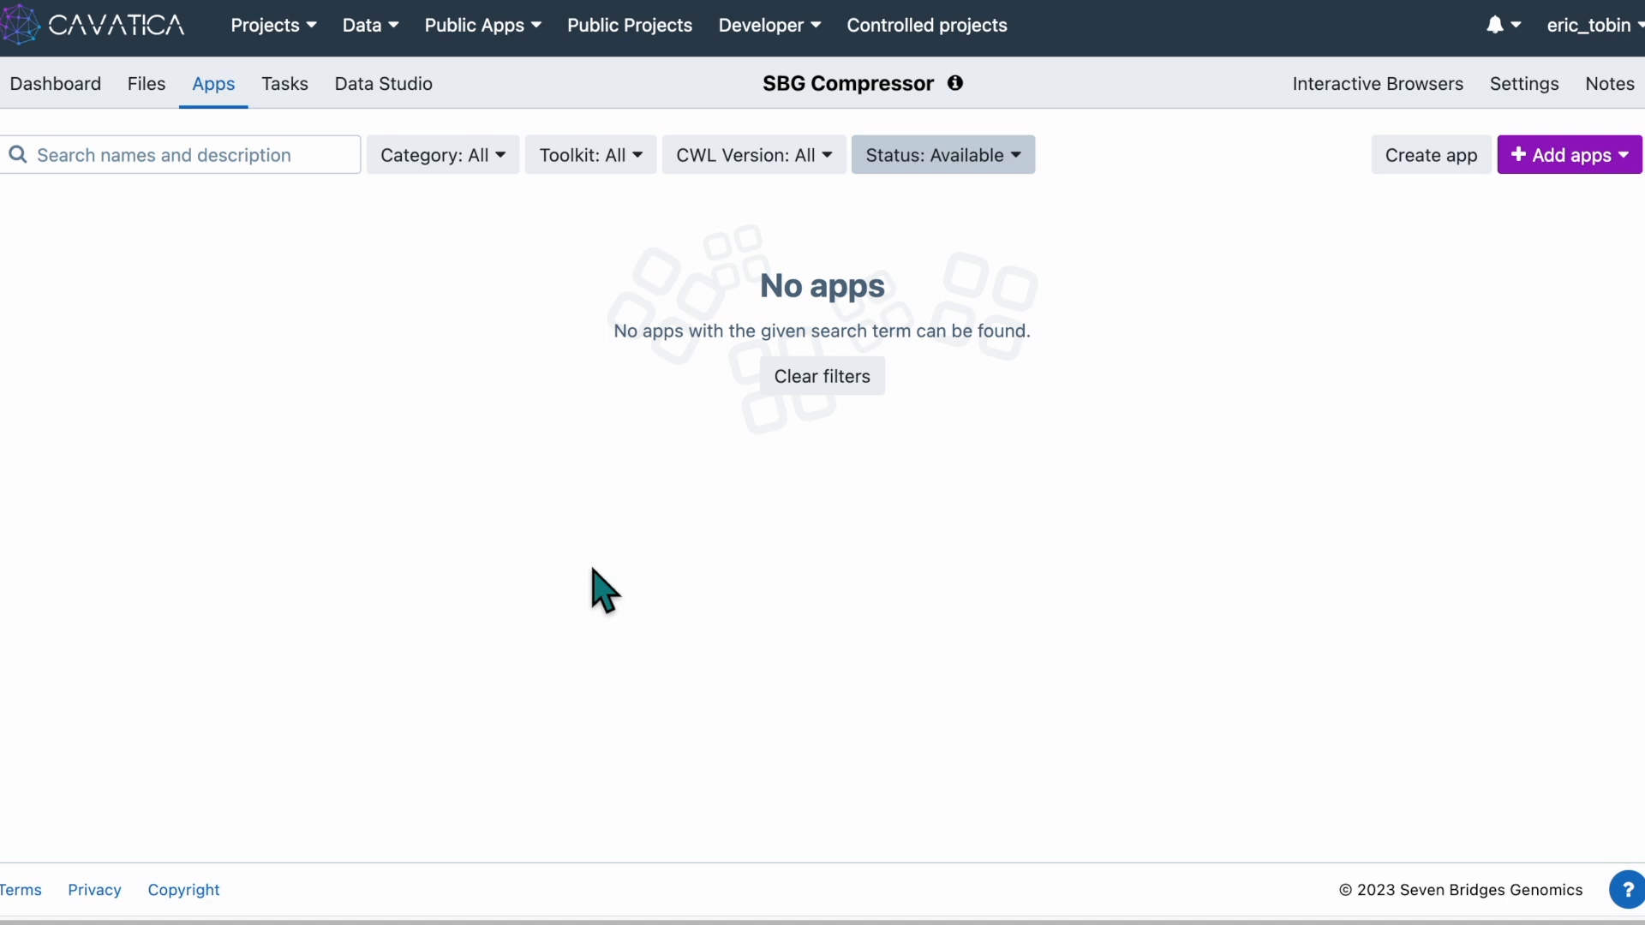
pyautogui.click(396, 165)
pyautogui.click(396, 164)
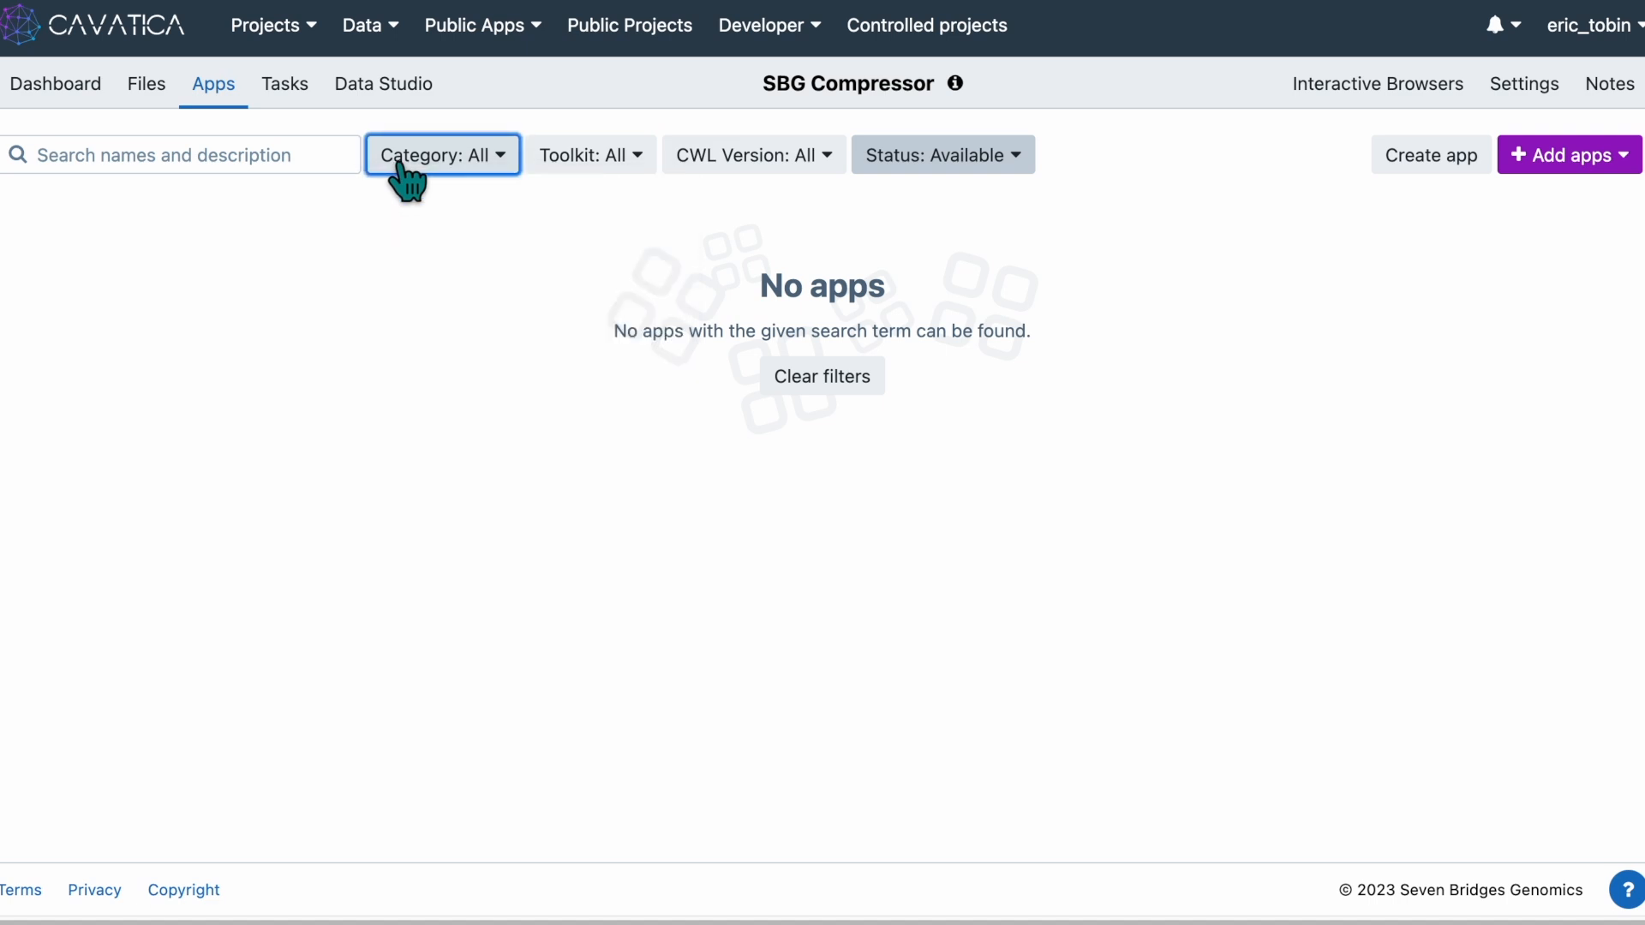
pyautogui.click(628, 163)
pyautogui.click(797, 159)
pyautogui.click(1201, 266)
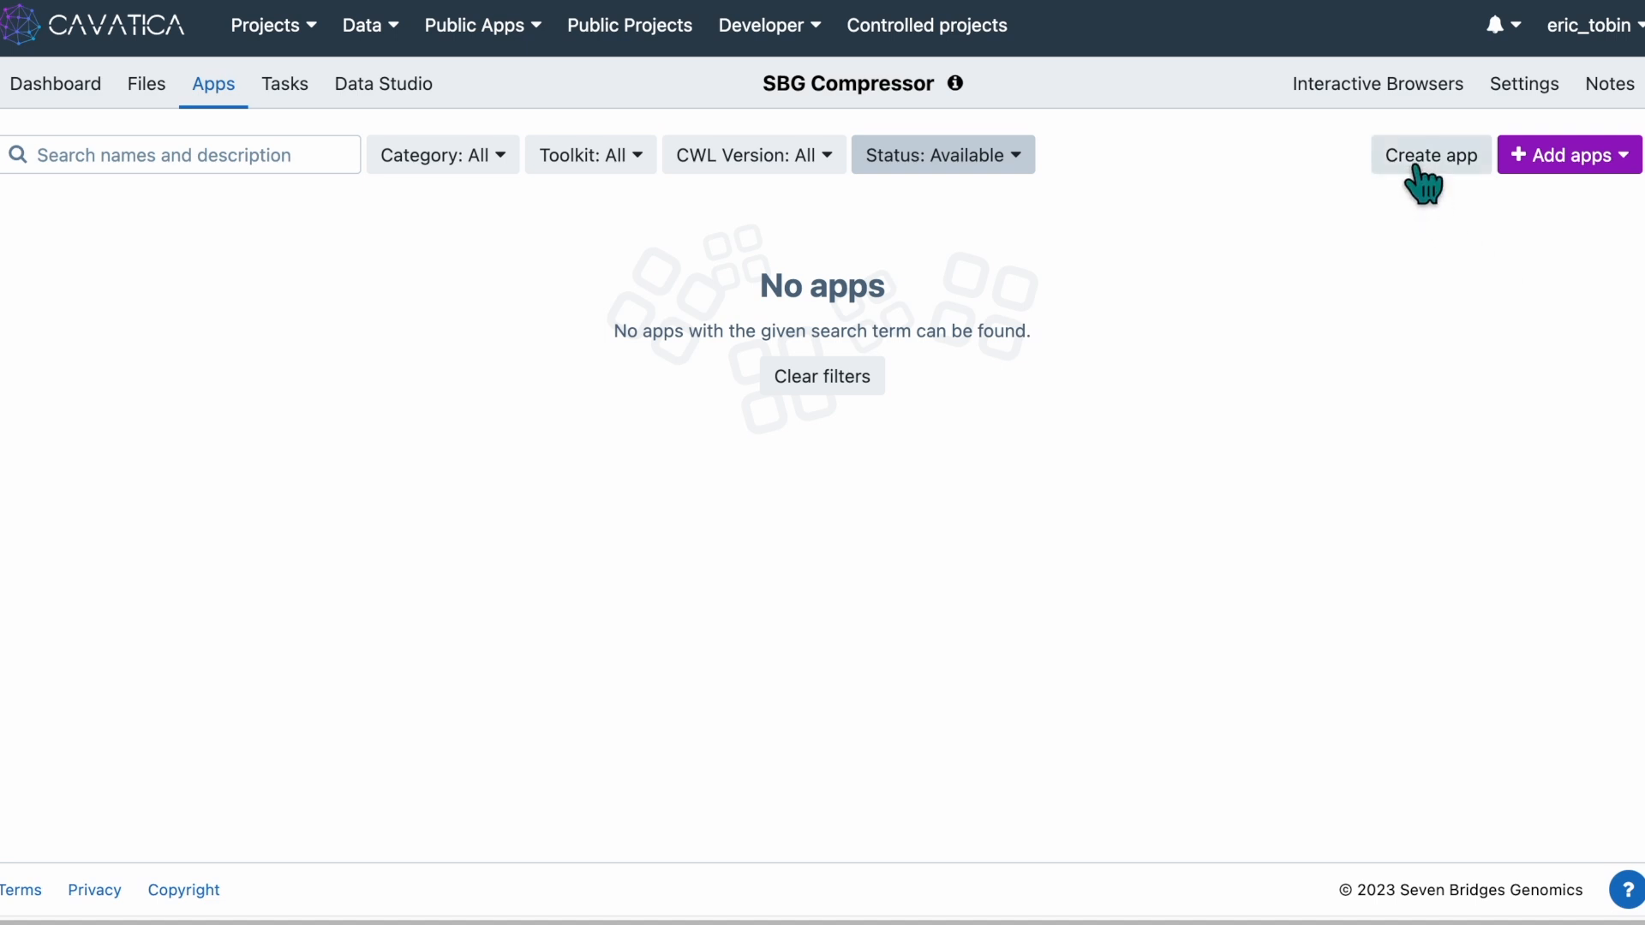
# Start adding an app to the project from the public apps and search them for "compressor"
pyautogui.click(1552, 165)
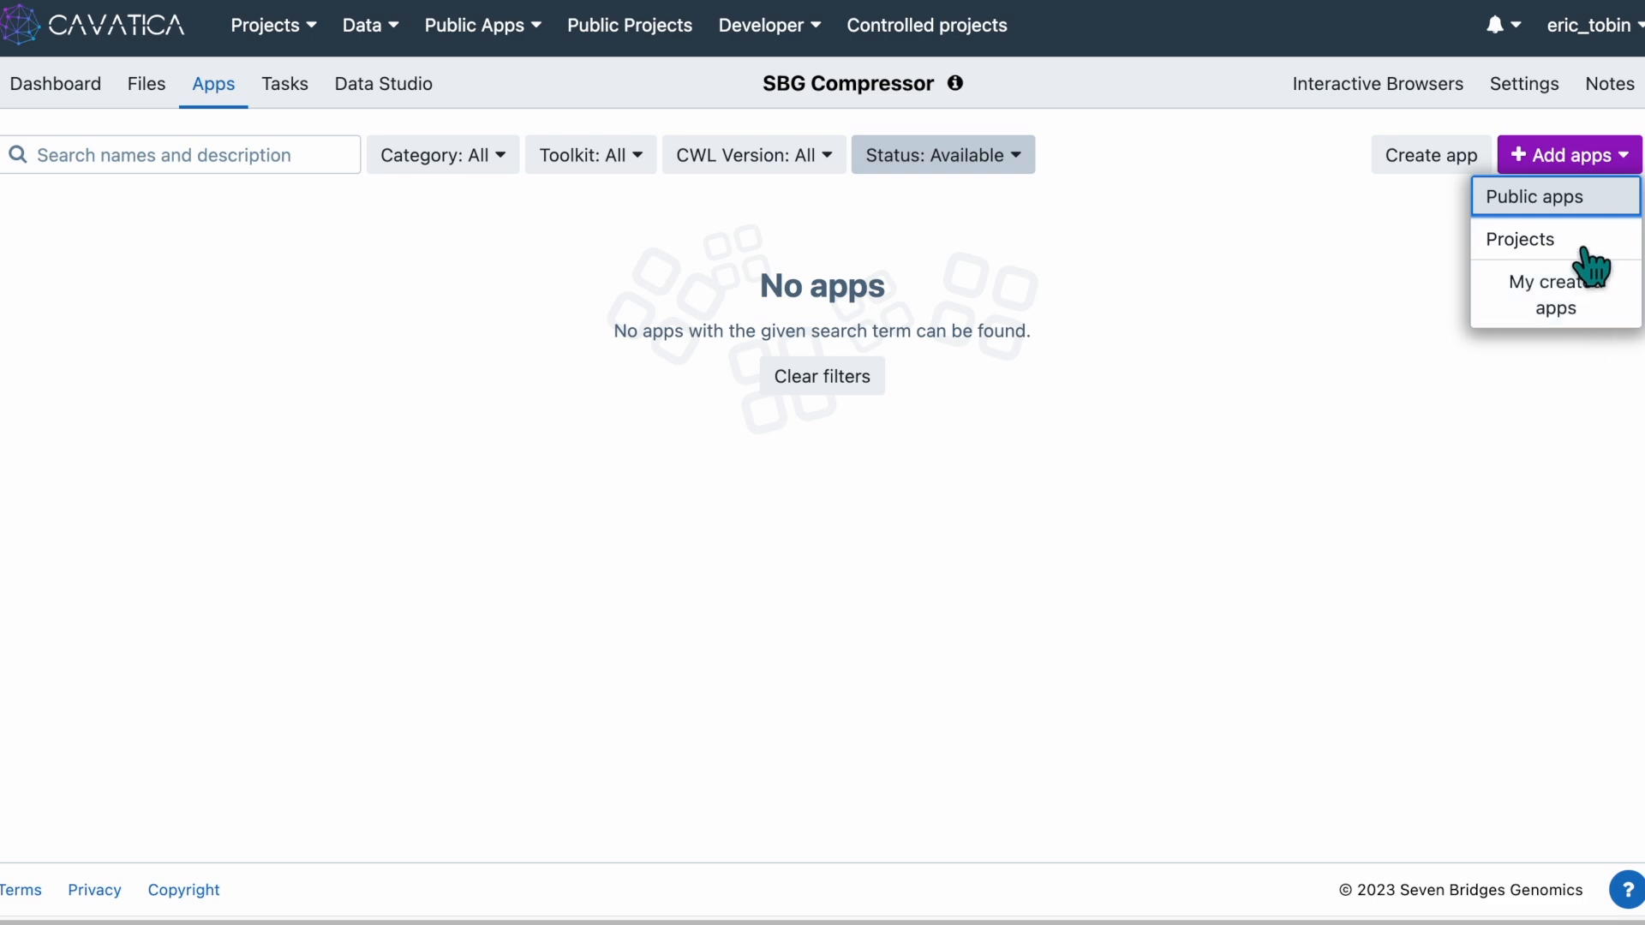
pyautogui.click(1562, 204)
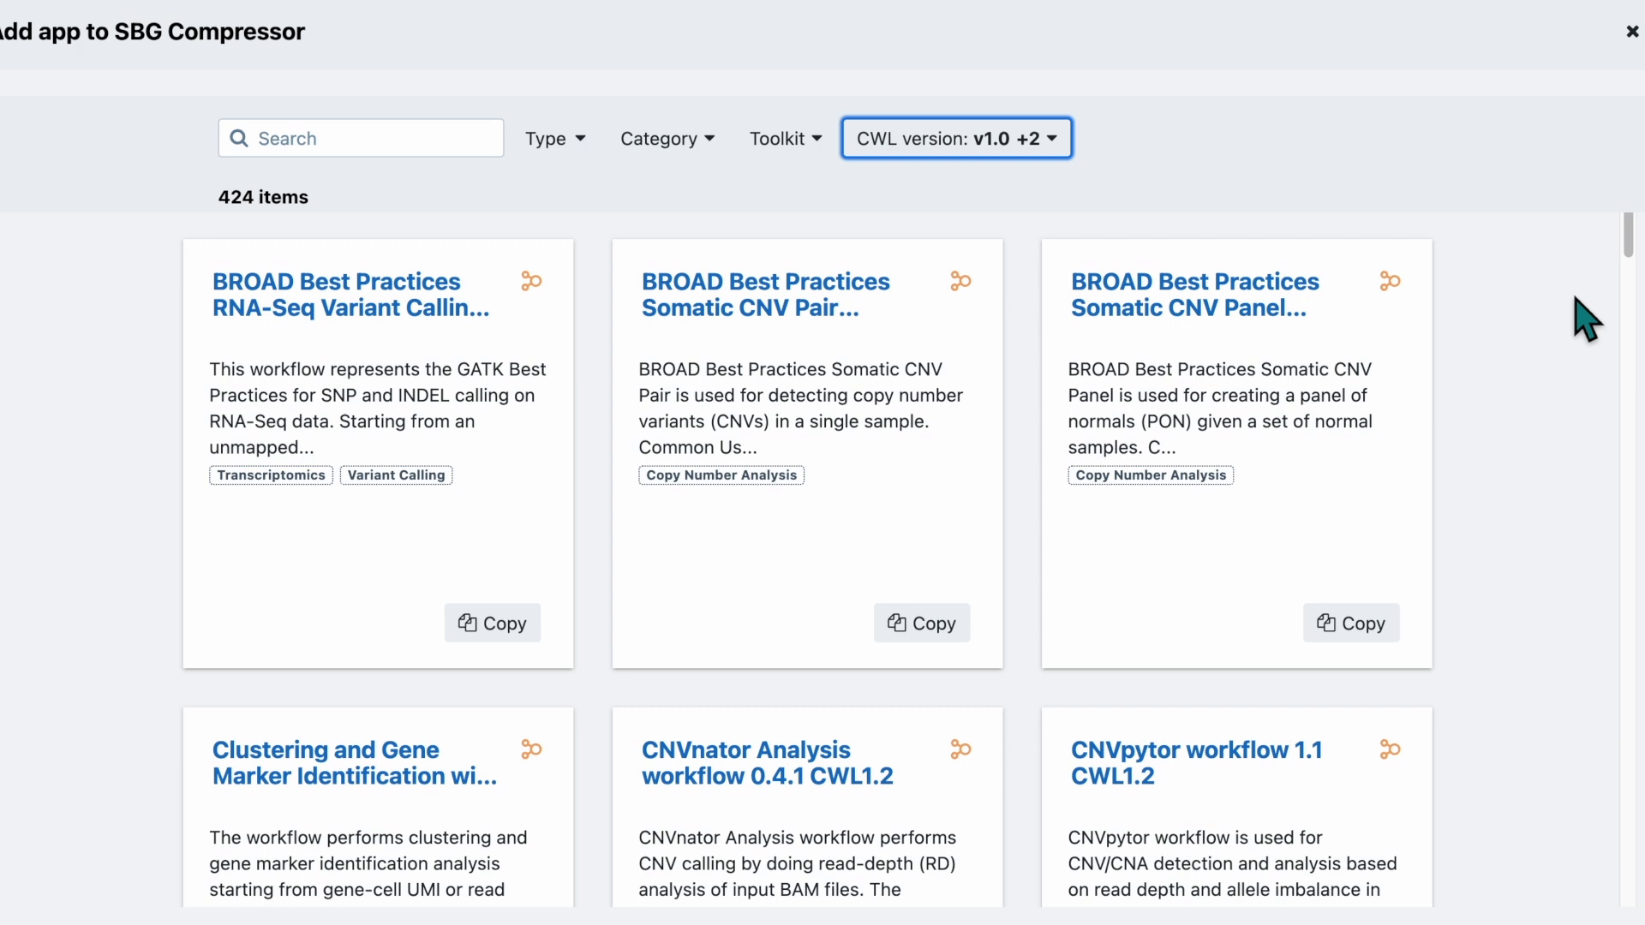
pyautogui.click(398, 158)
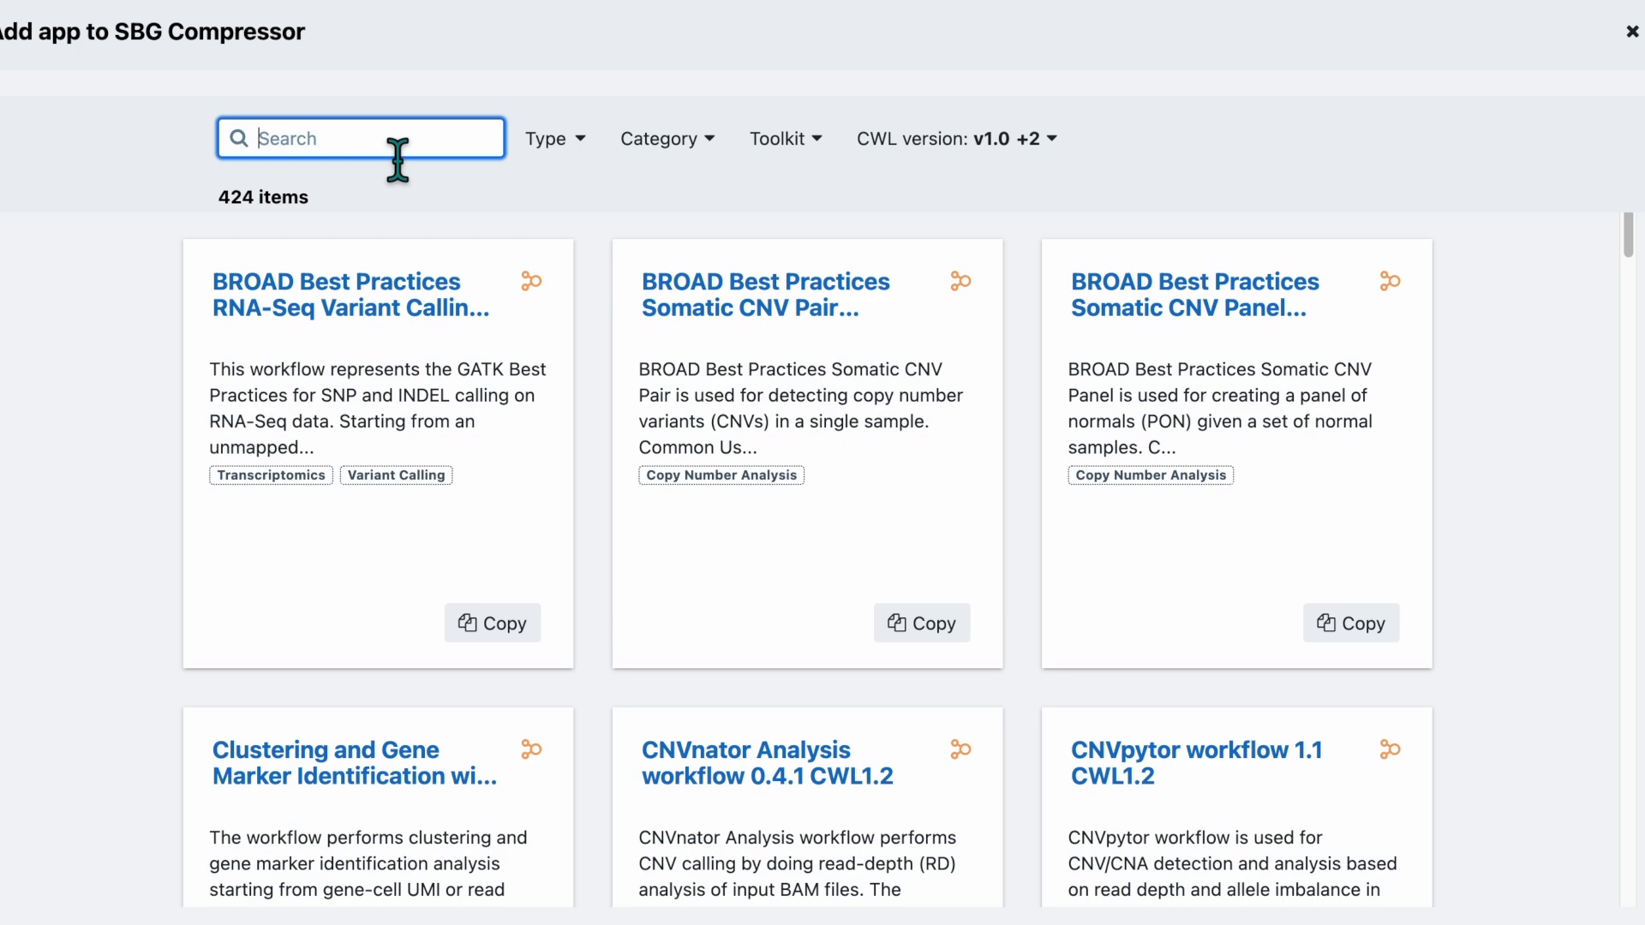
pyautogui.write('compress')
pyautogui.press('BackSpace')
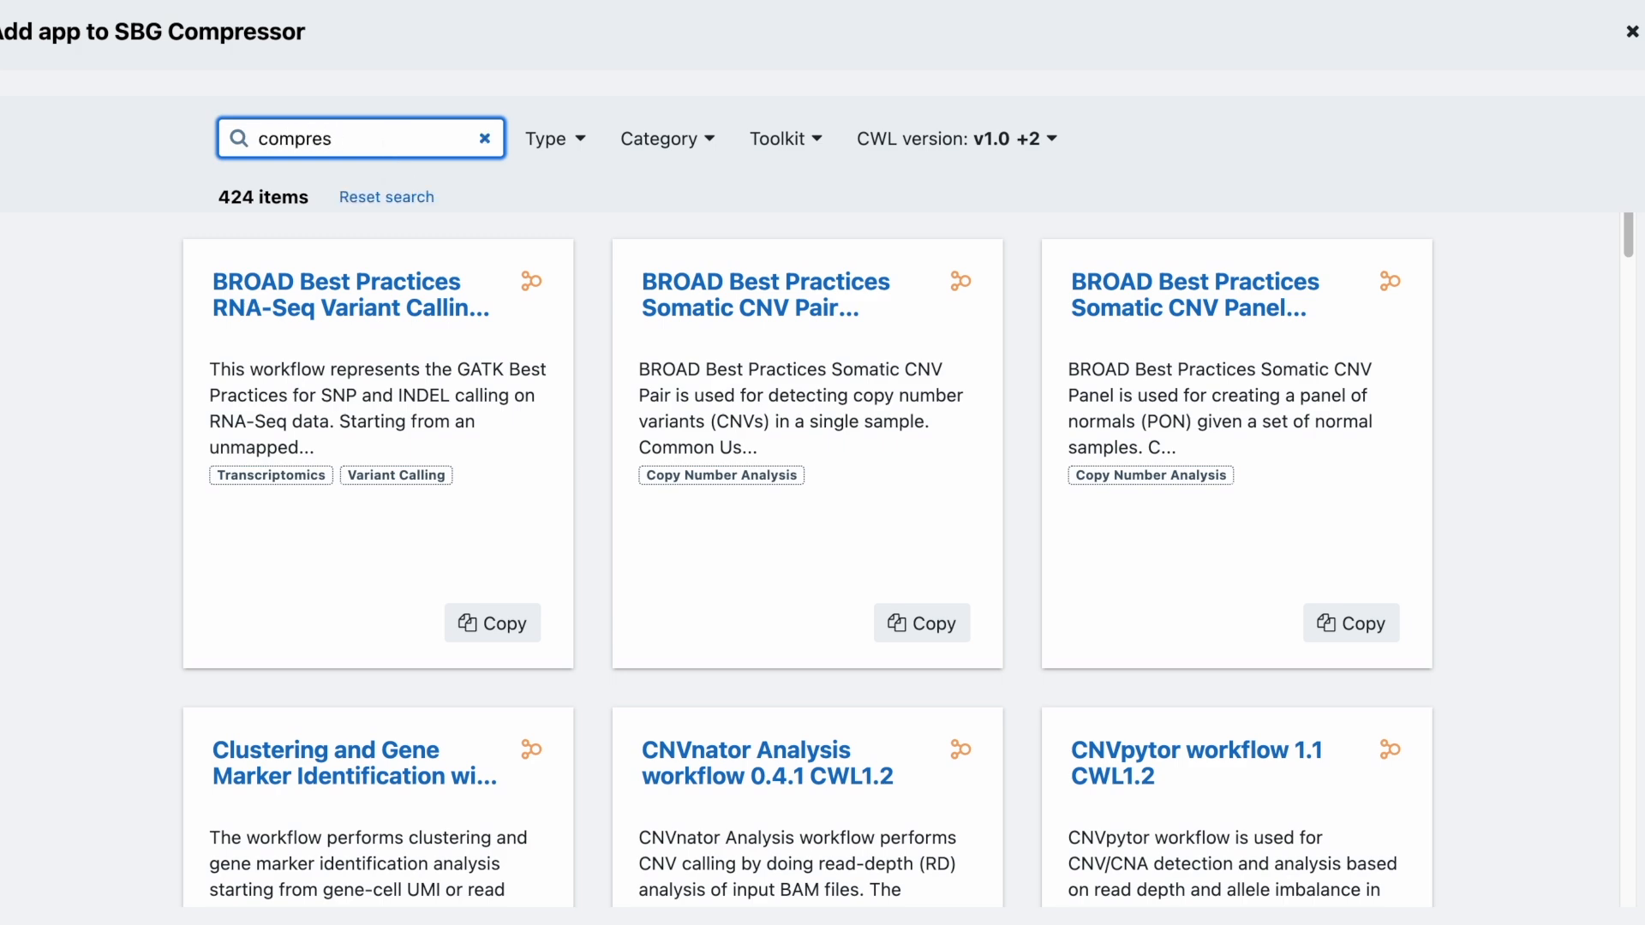
pyautogui.write('sor')
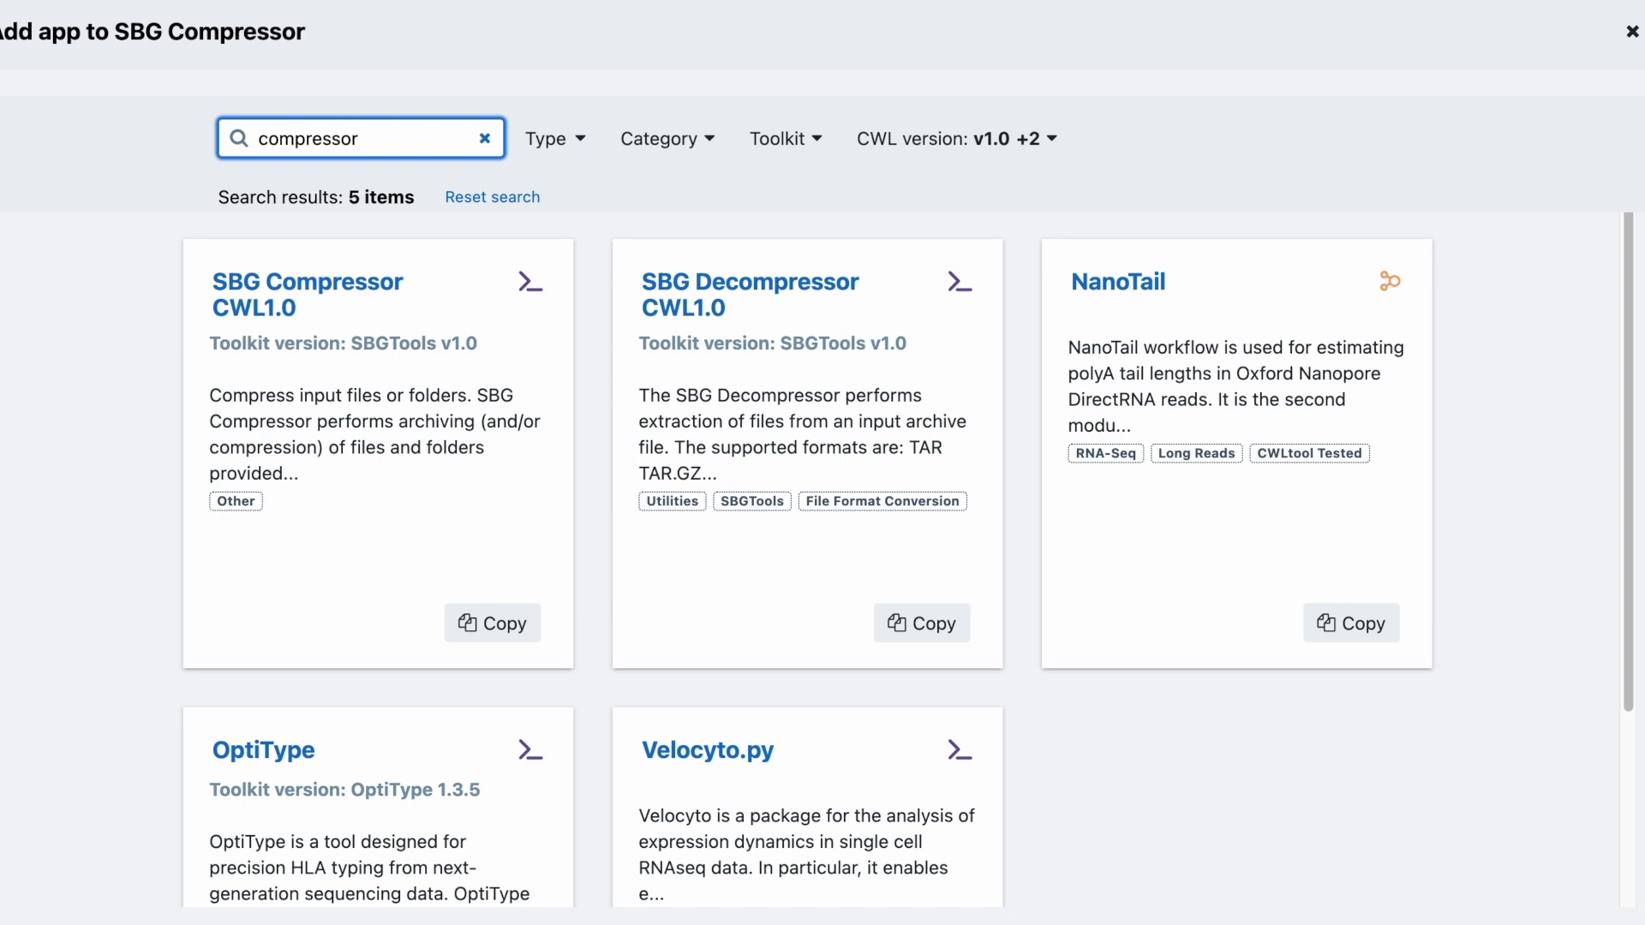
pyautogui.click(50, 460)
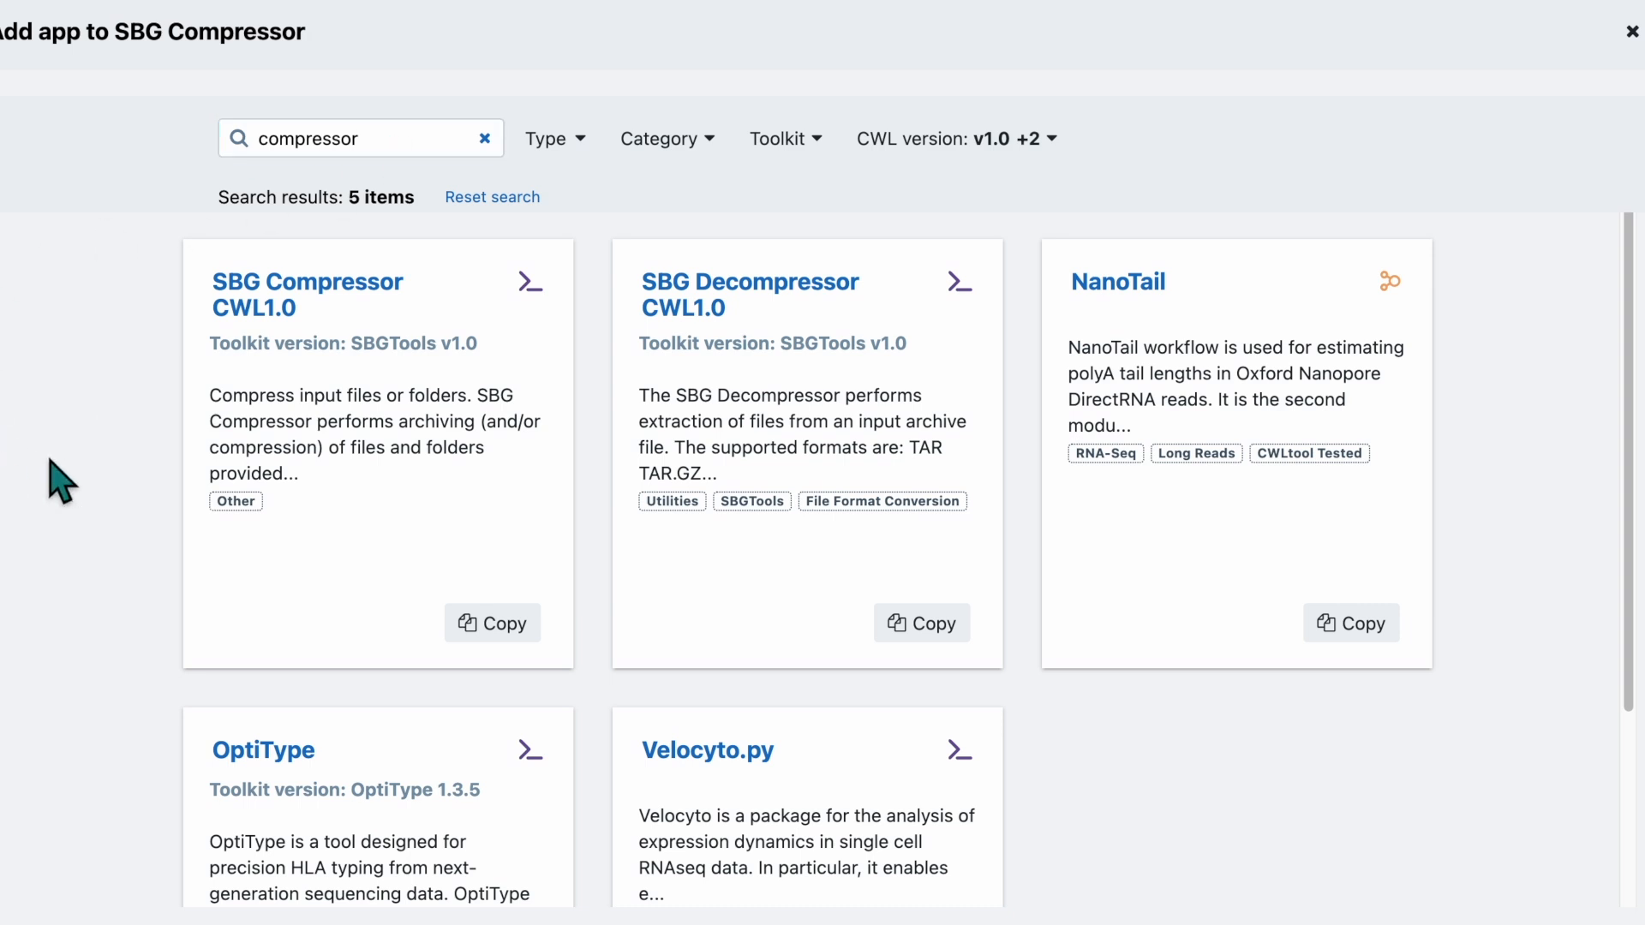
# Open the SBG Compressor CWL1.0 app page and read its full description, important notes and performance benchmarking table
pyautogui.click(315, 296)
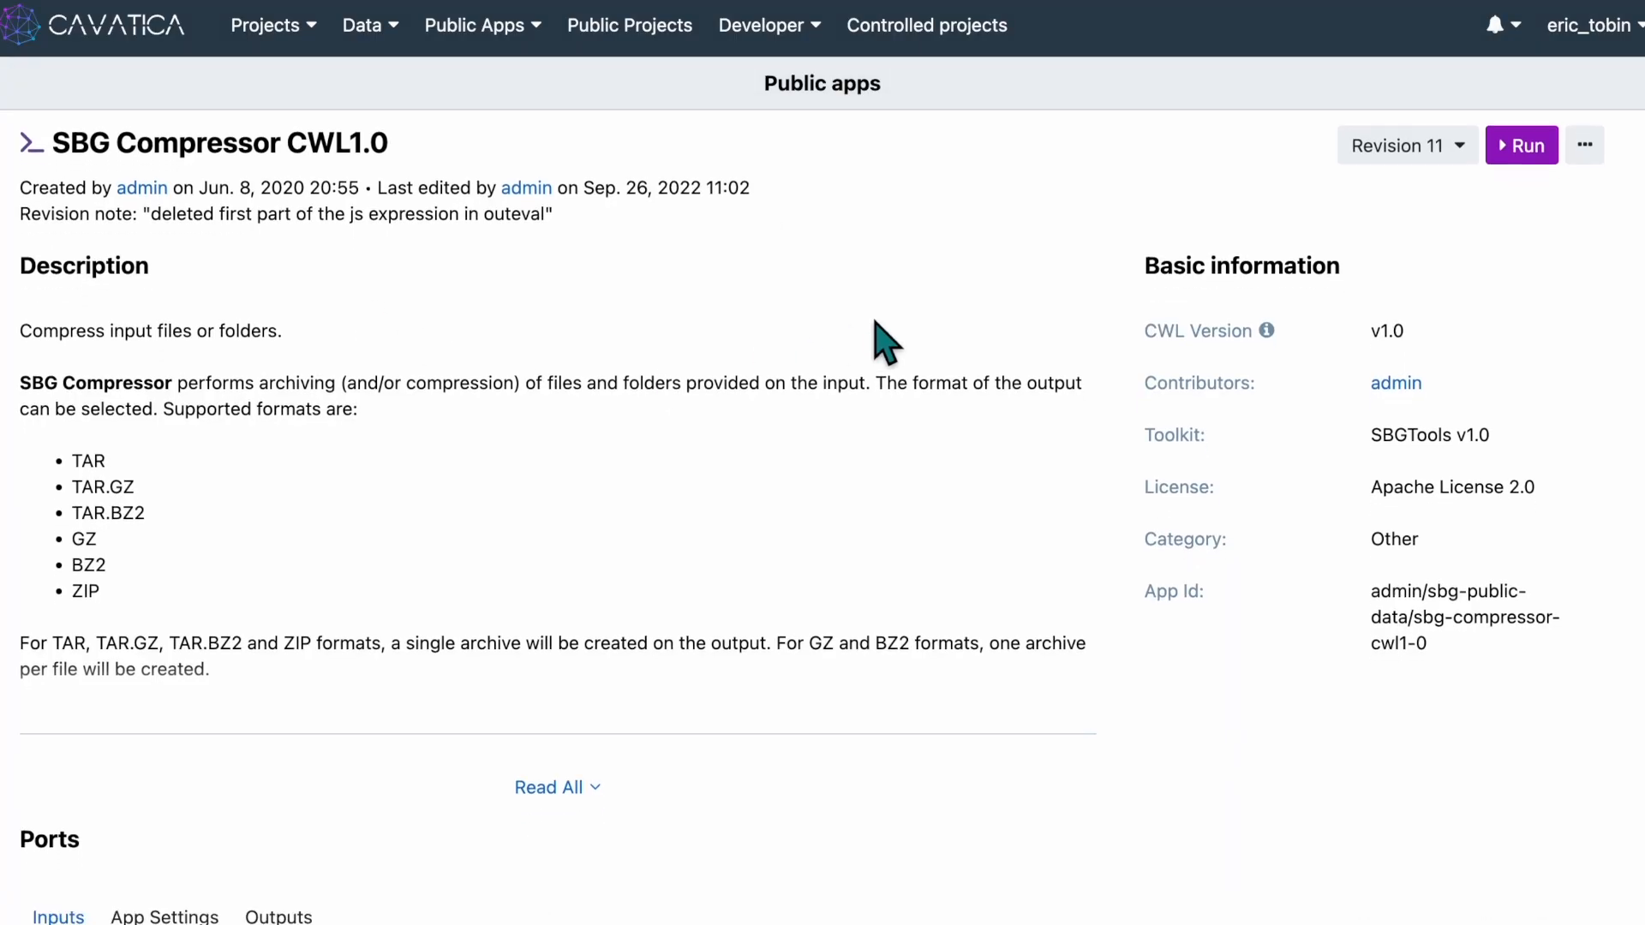
pyautogui.scroll(-2, 891, 360)
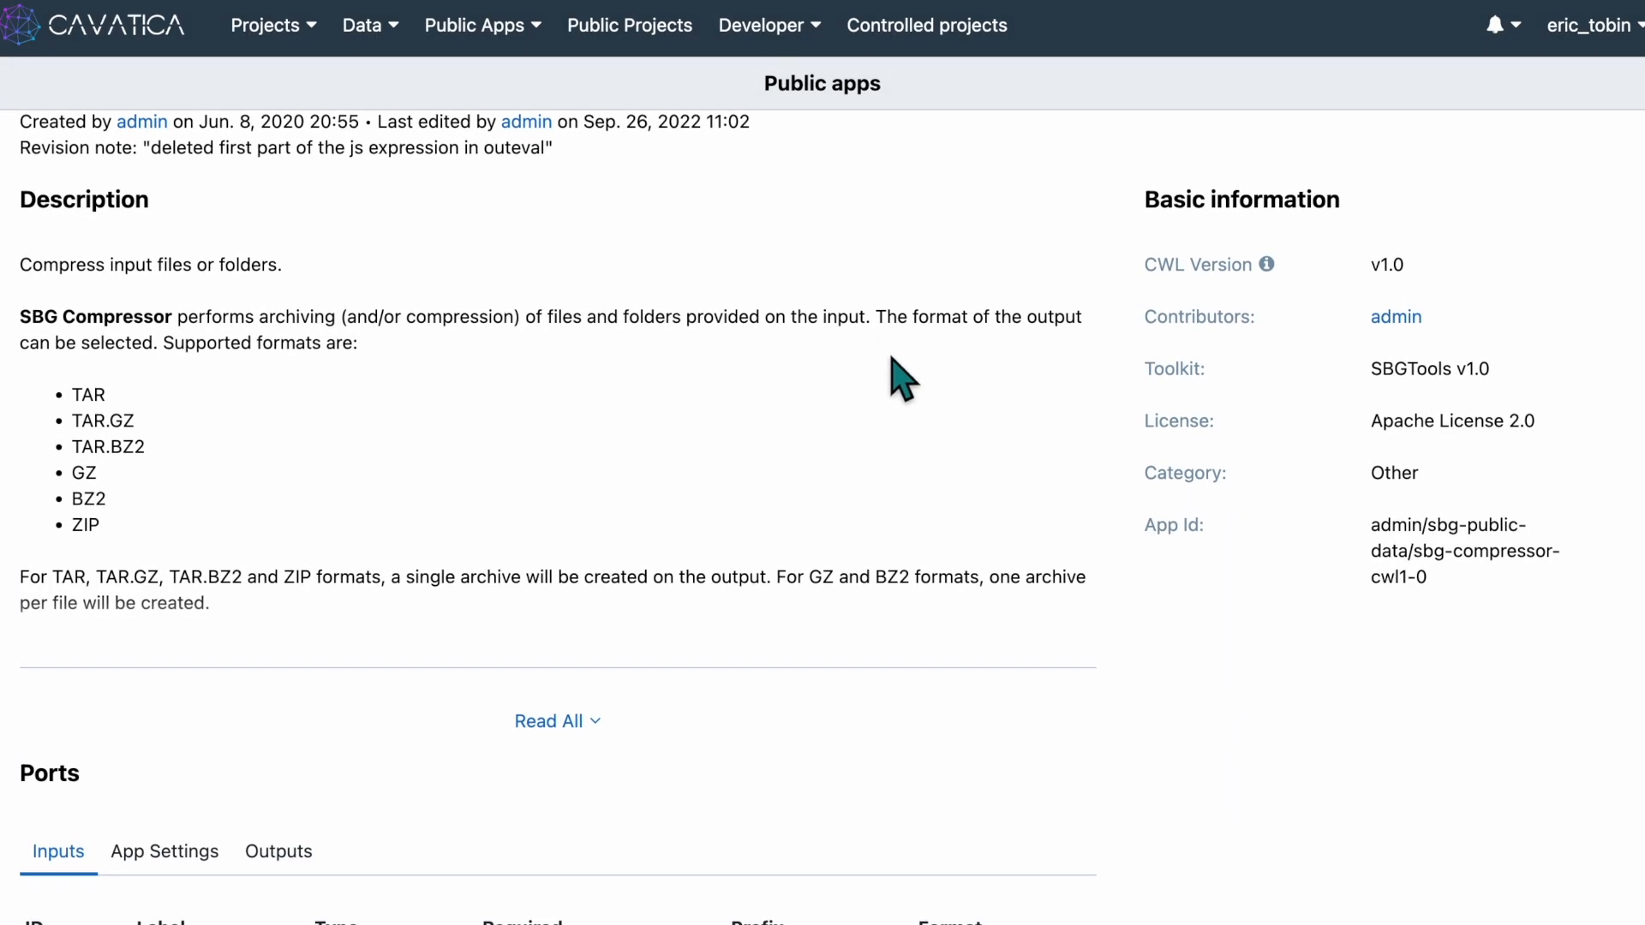
pyautogui.click(563, 721)
pyautogui.scroll(-1, 870, 497)
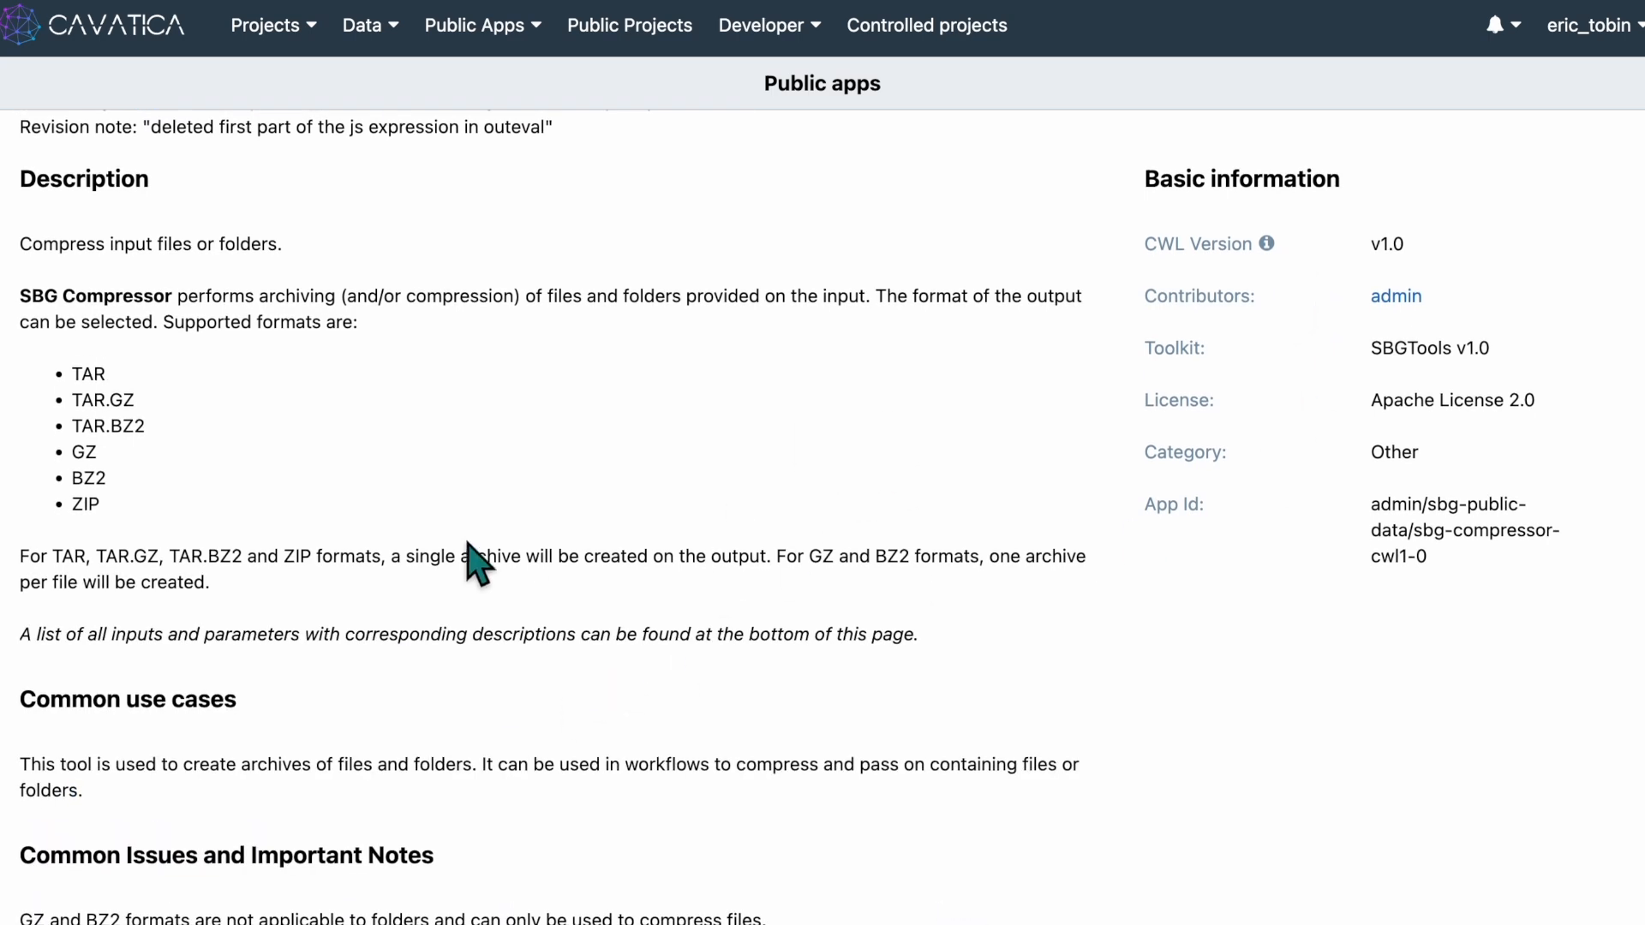
pyautogui.scroll(-3, 514, 557)
pyautogui.scroll(-5, 673, 677)
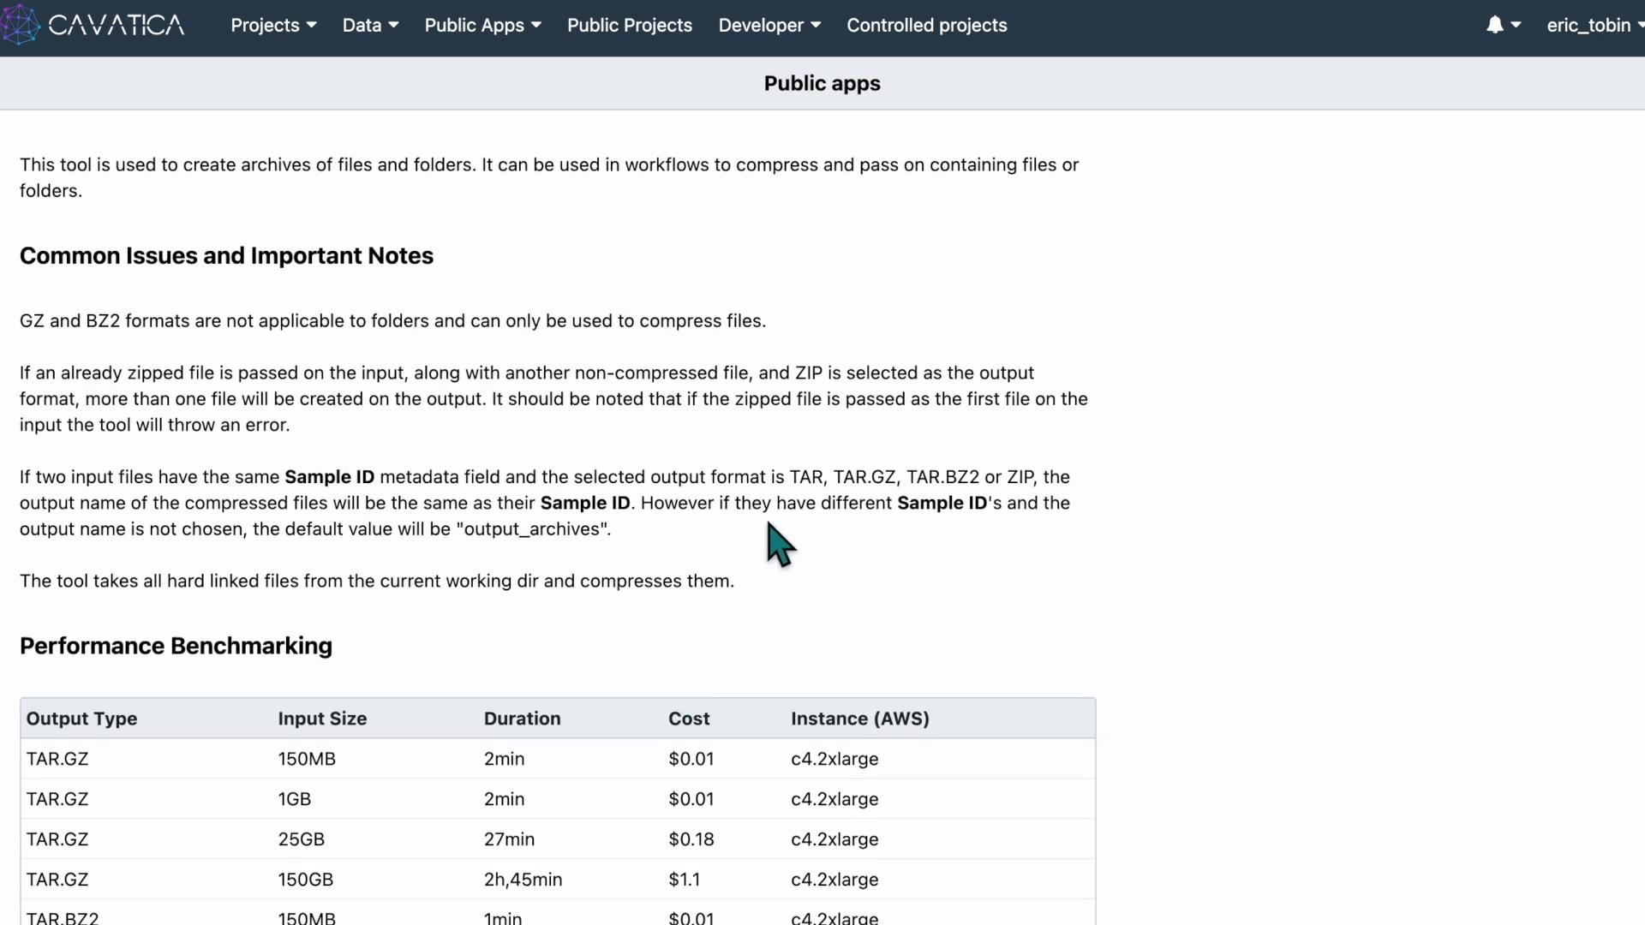
pyautogui.scroll(-4, 1185, 561)
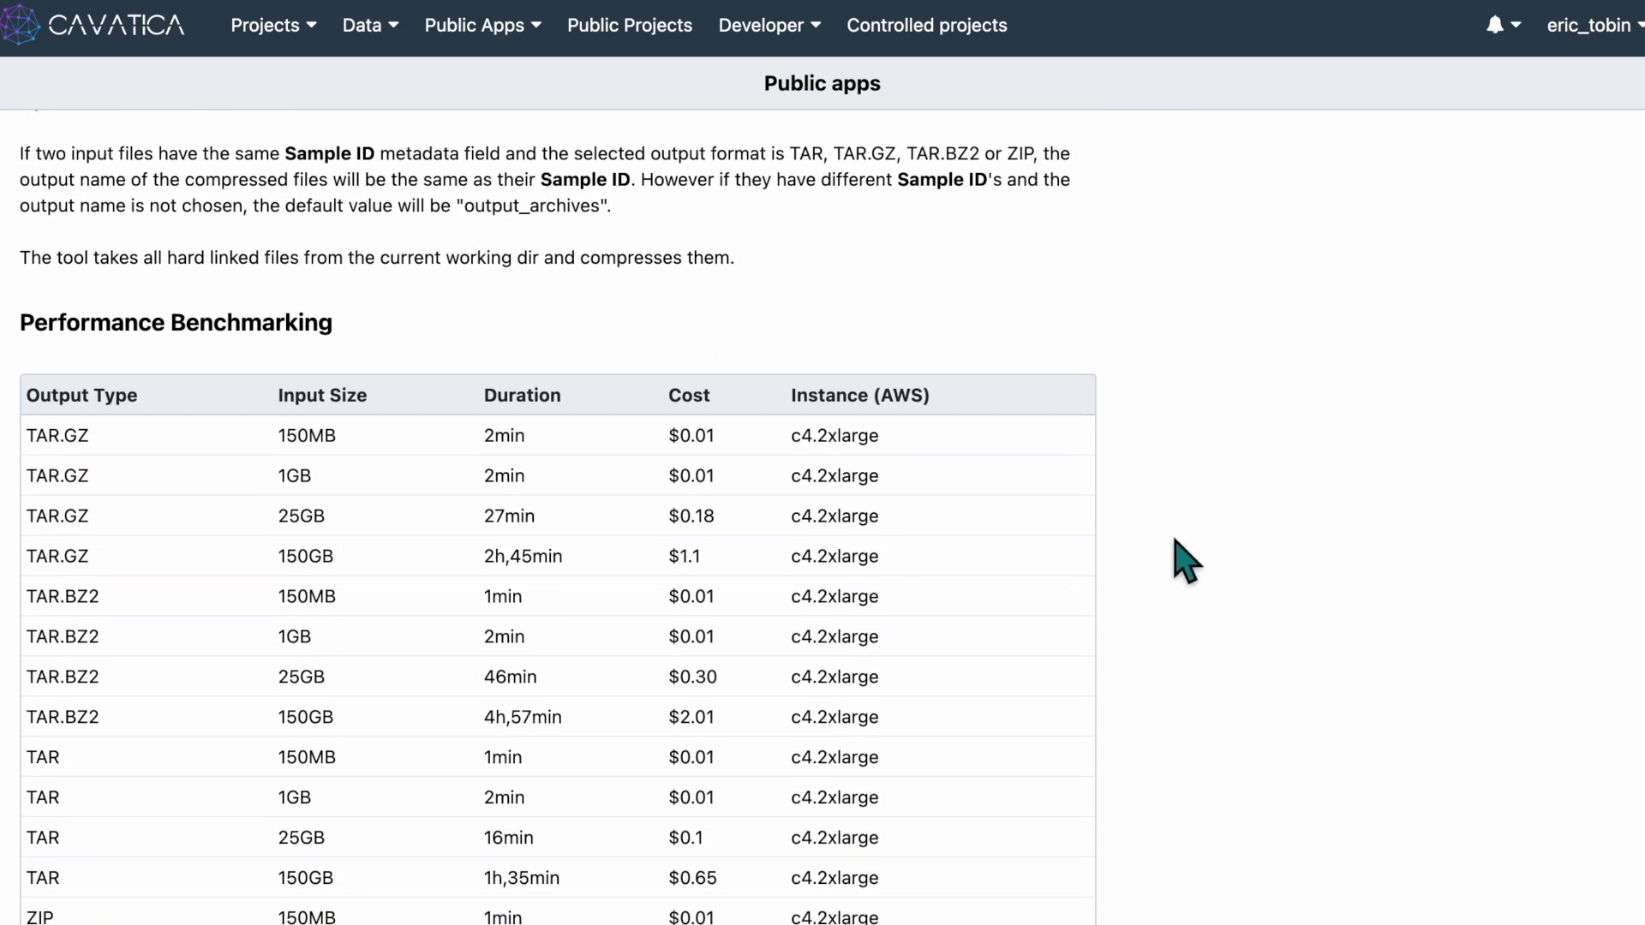
pyautogui.scroll(-2, 1379, 511)
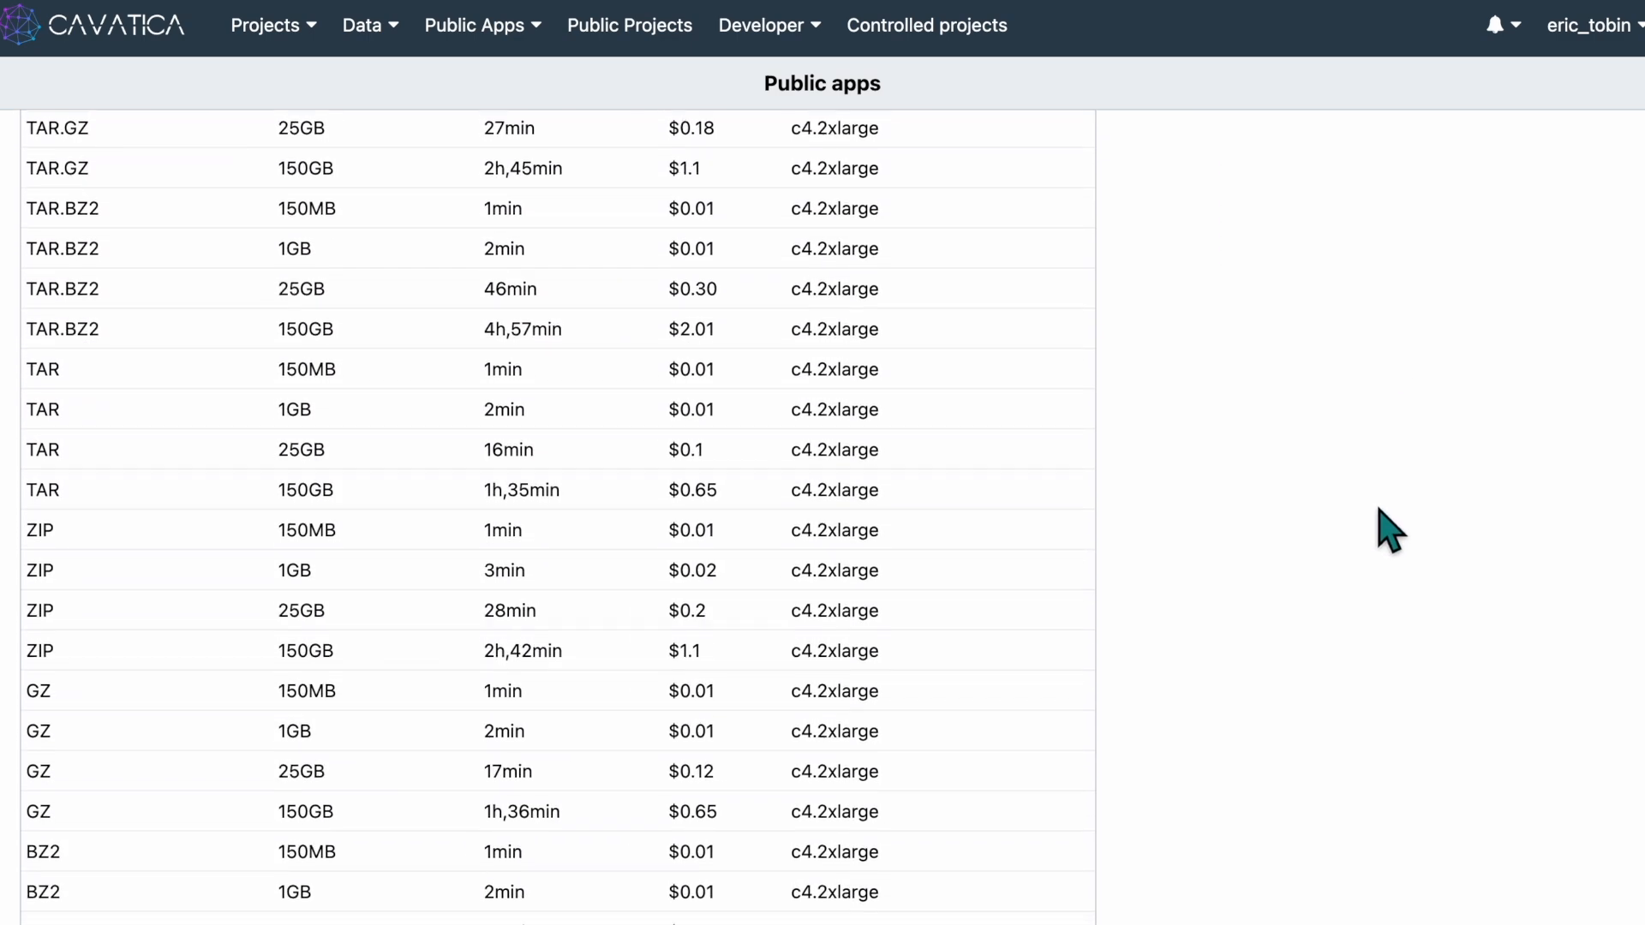
pyautogui.scroll(-4, 1364, 596)
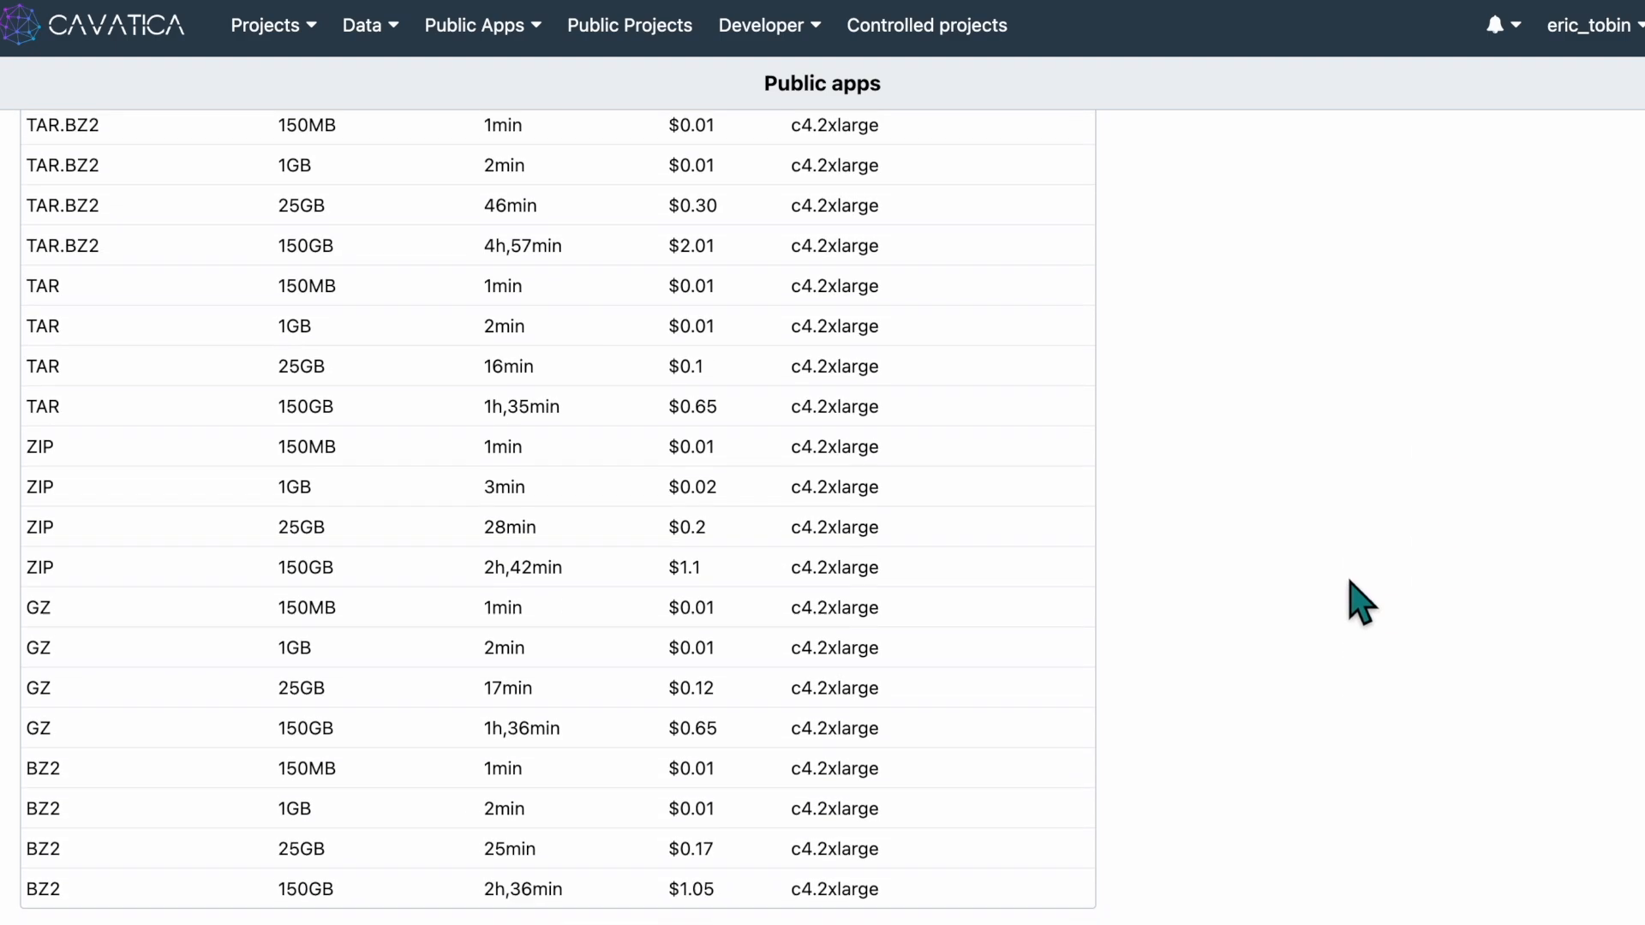
pyautogui.scroll(15, 1300, 577)
pyautogui.scroll(9, 1306, 570)
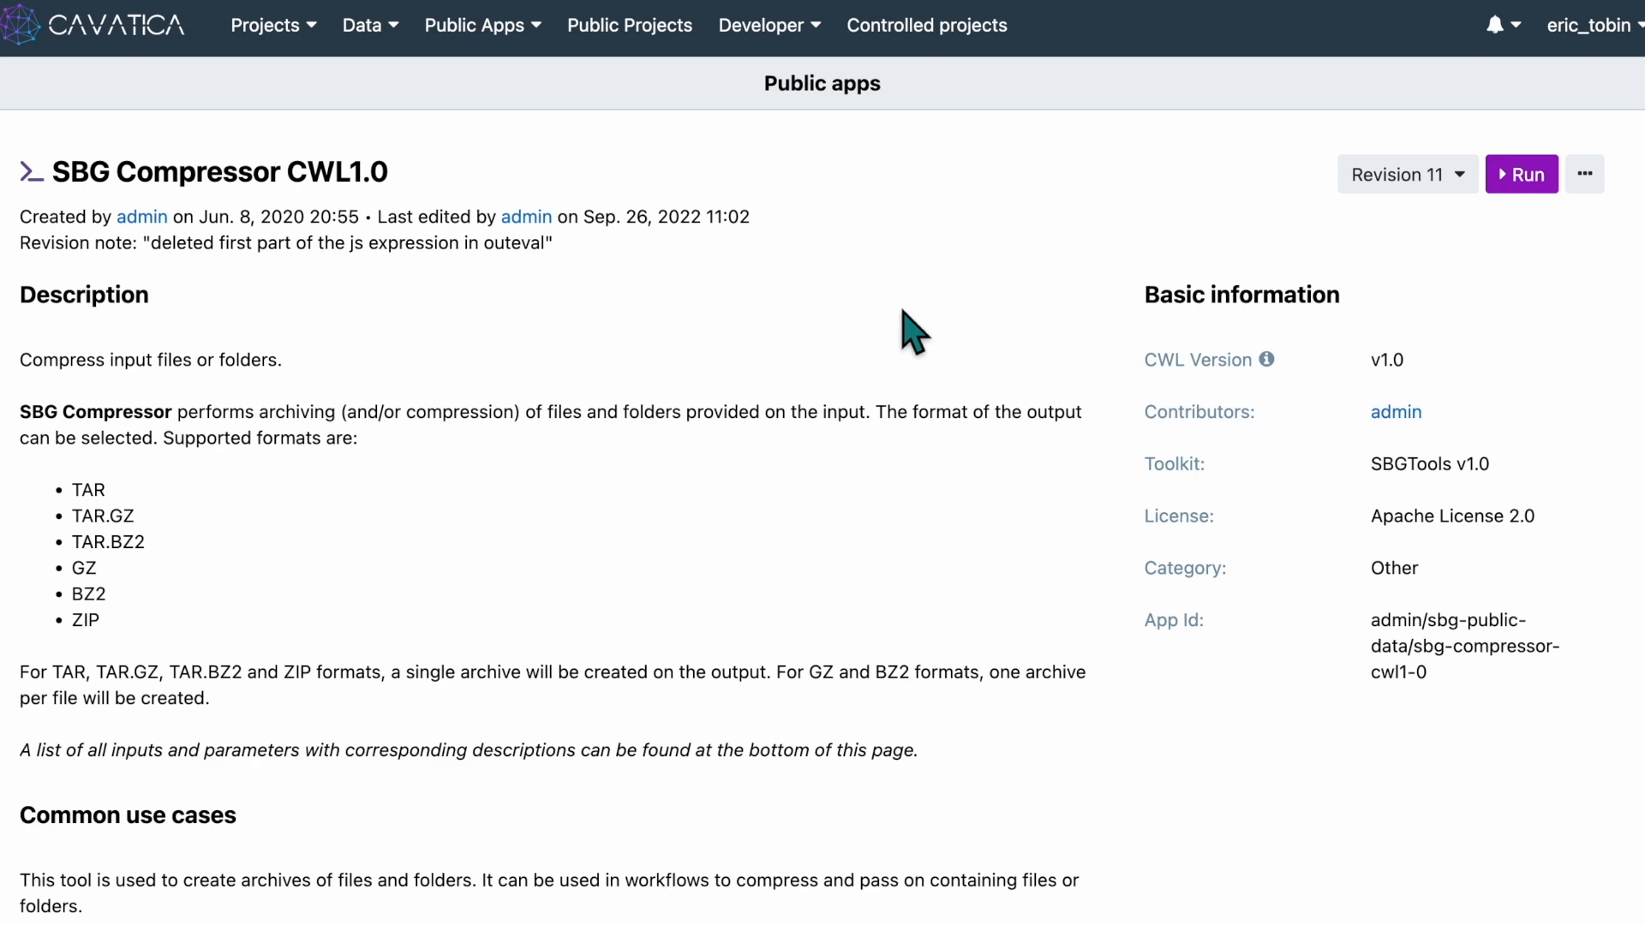
# Copy the SBG Compressor CWL1.0 app into the SBG Compressor project
pyautogui.click(1587, 175)
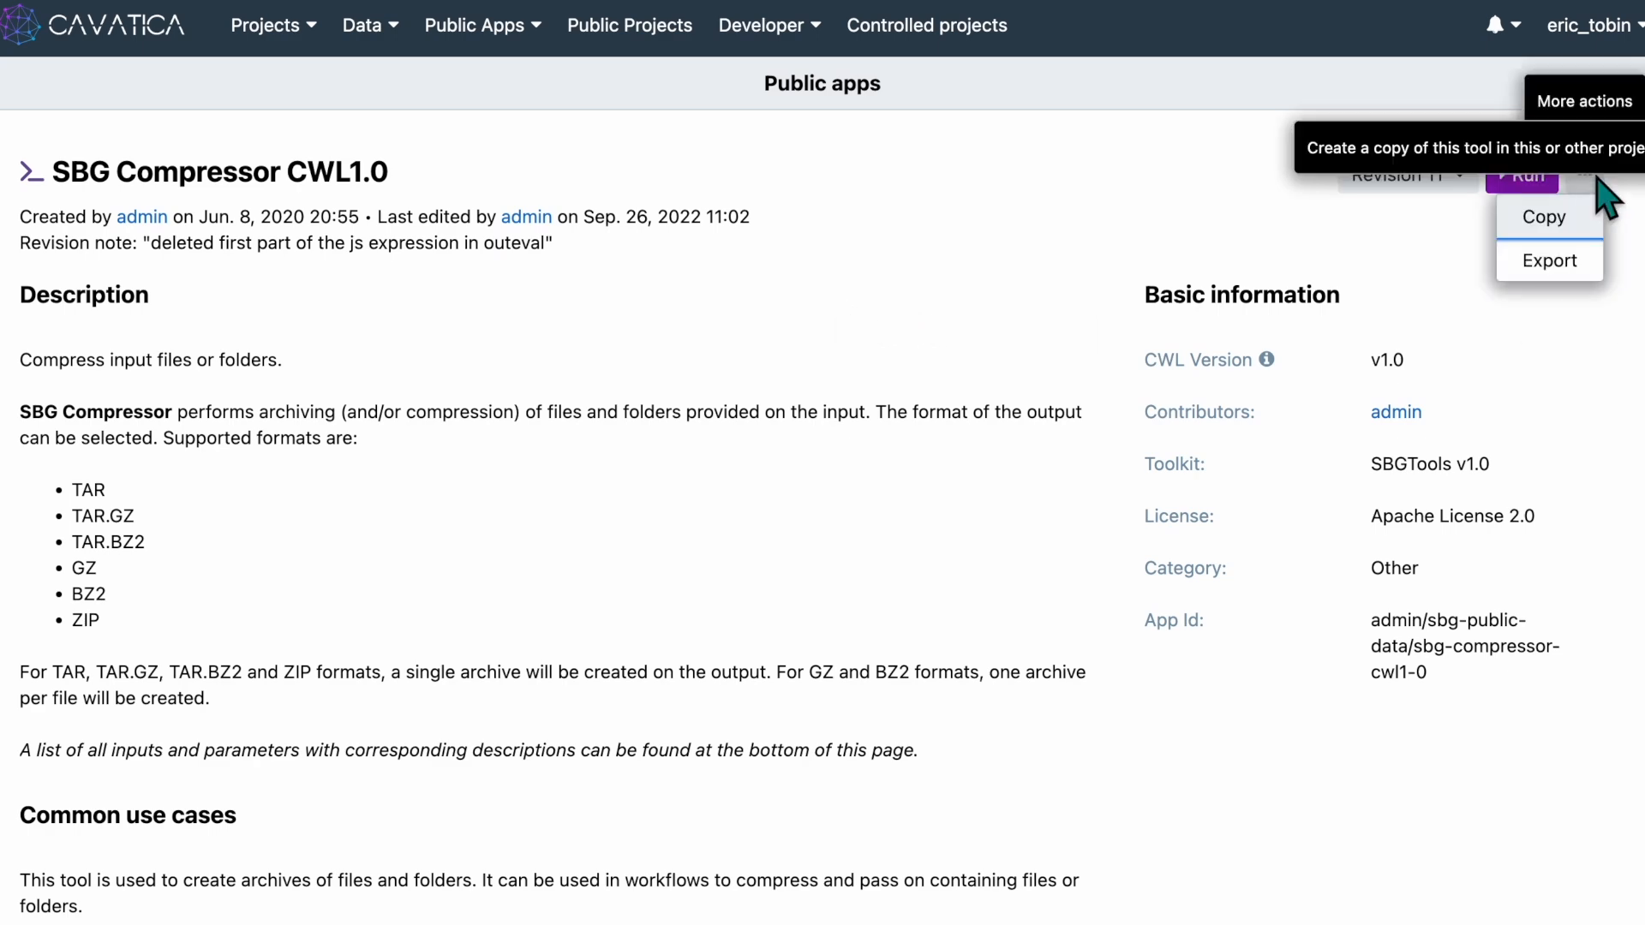
pyautogui.click(1561, 219)
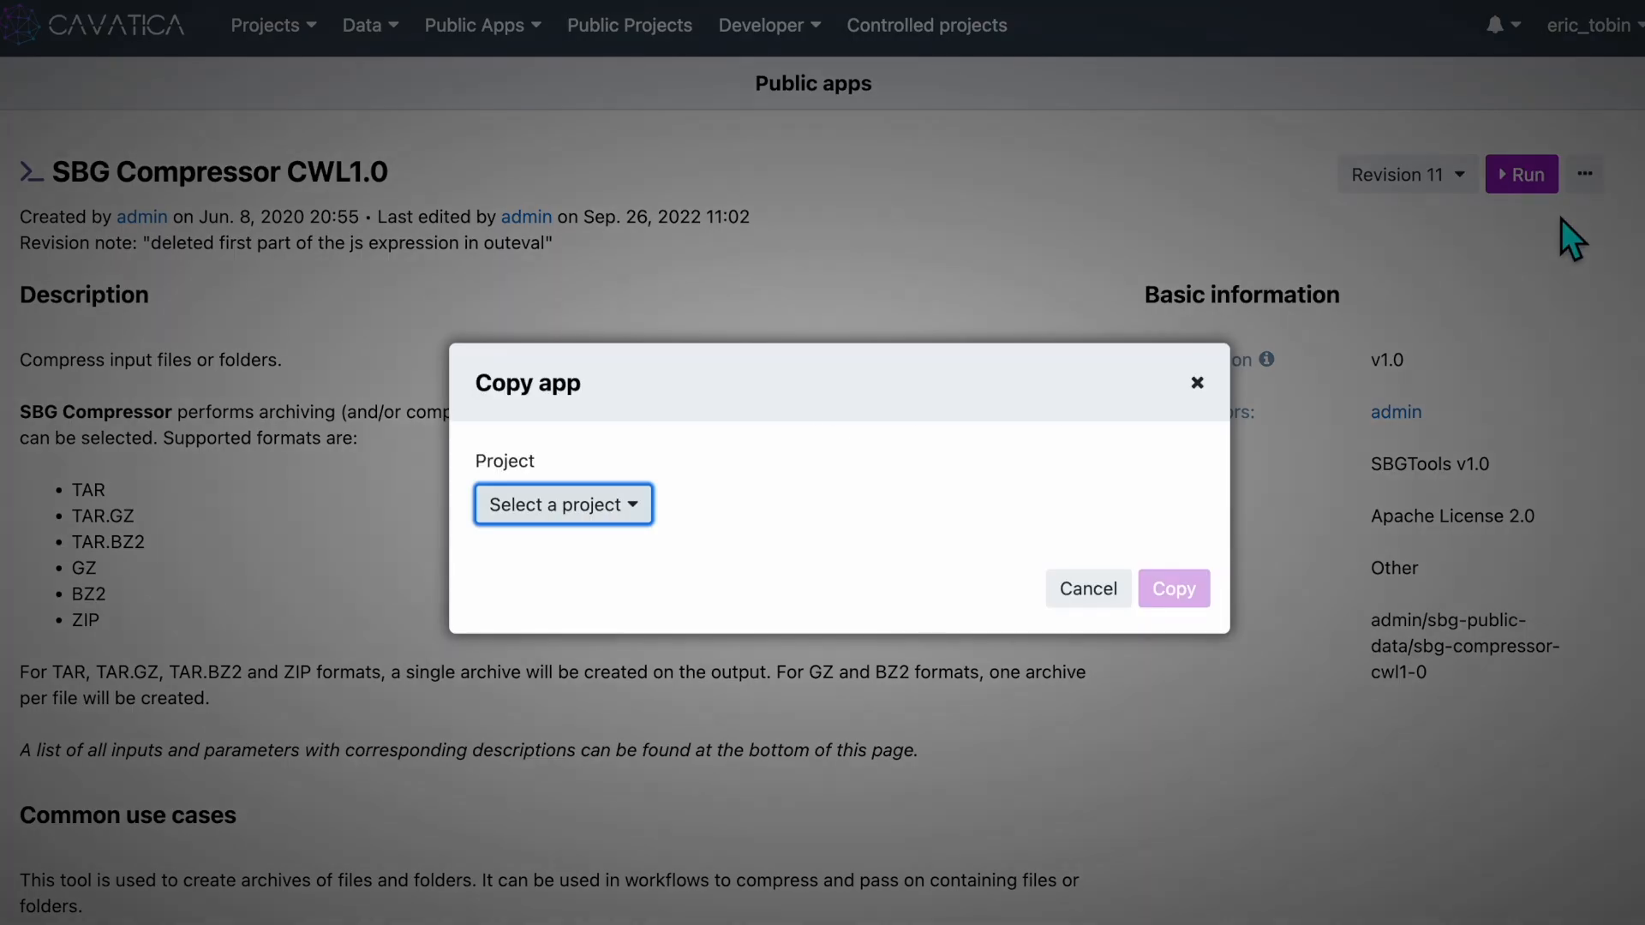
pyautogui.click(572, 514)
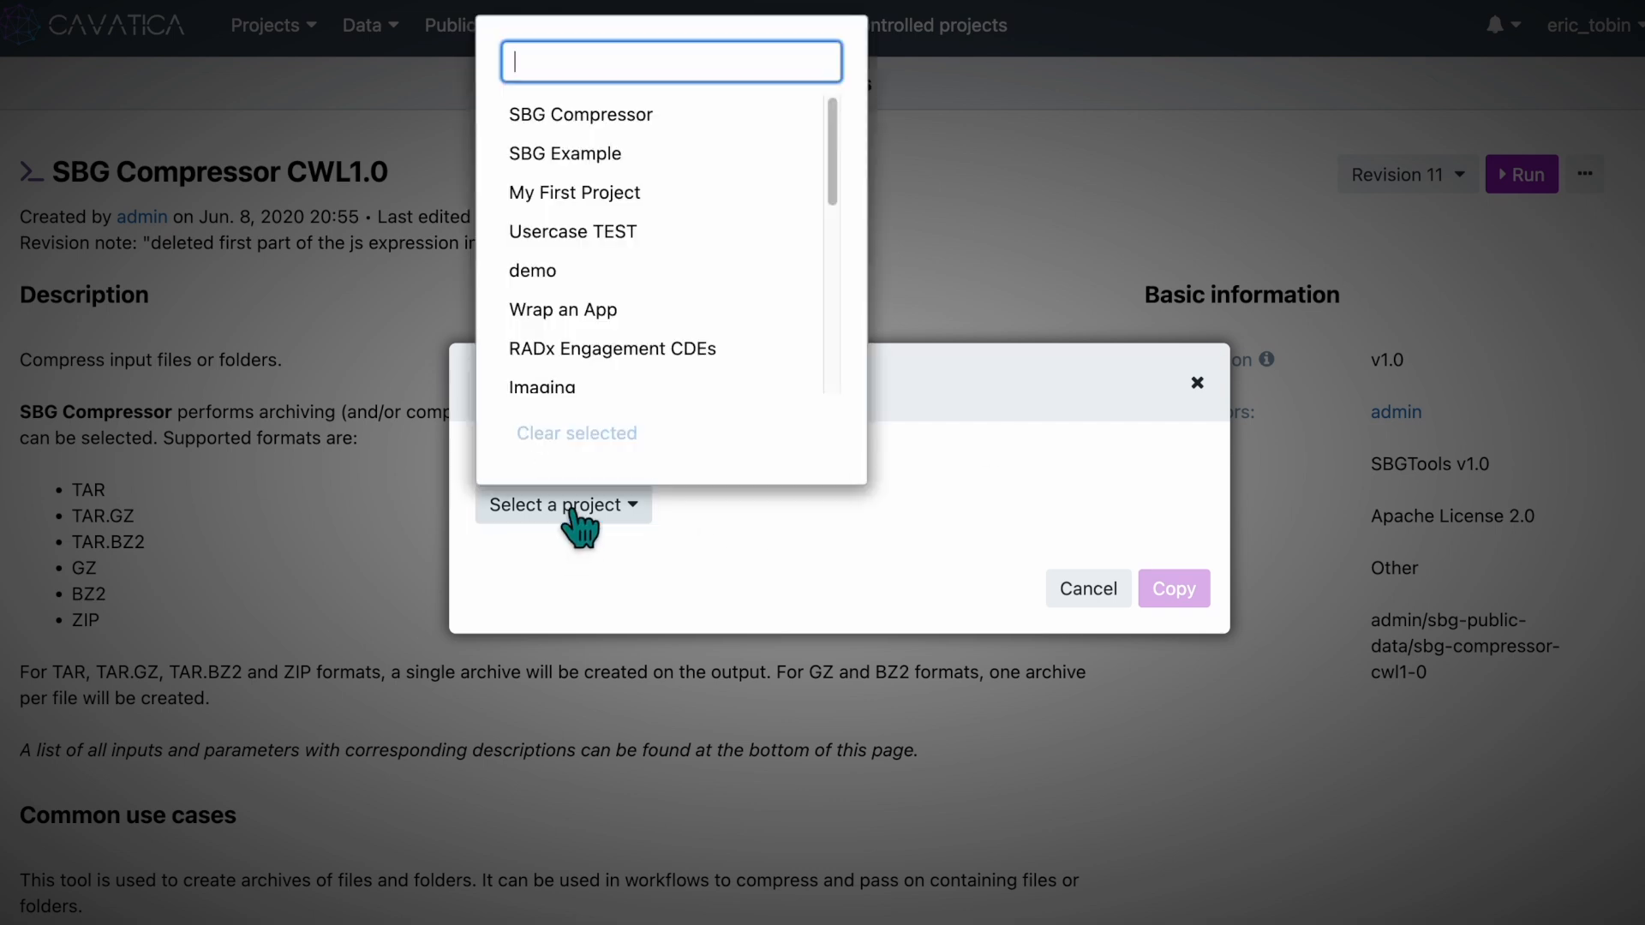
pyautogui.click(566, 120)
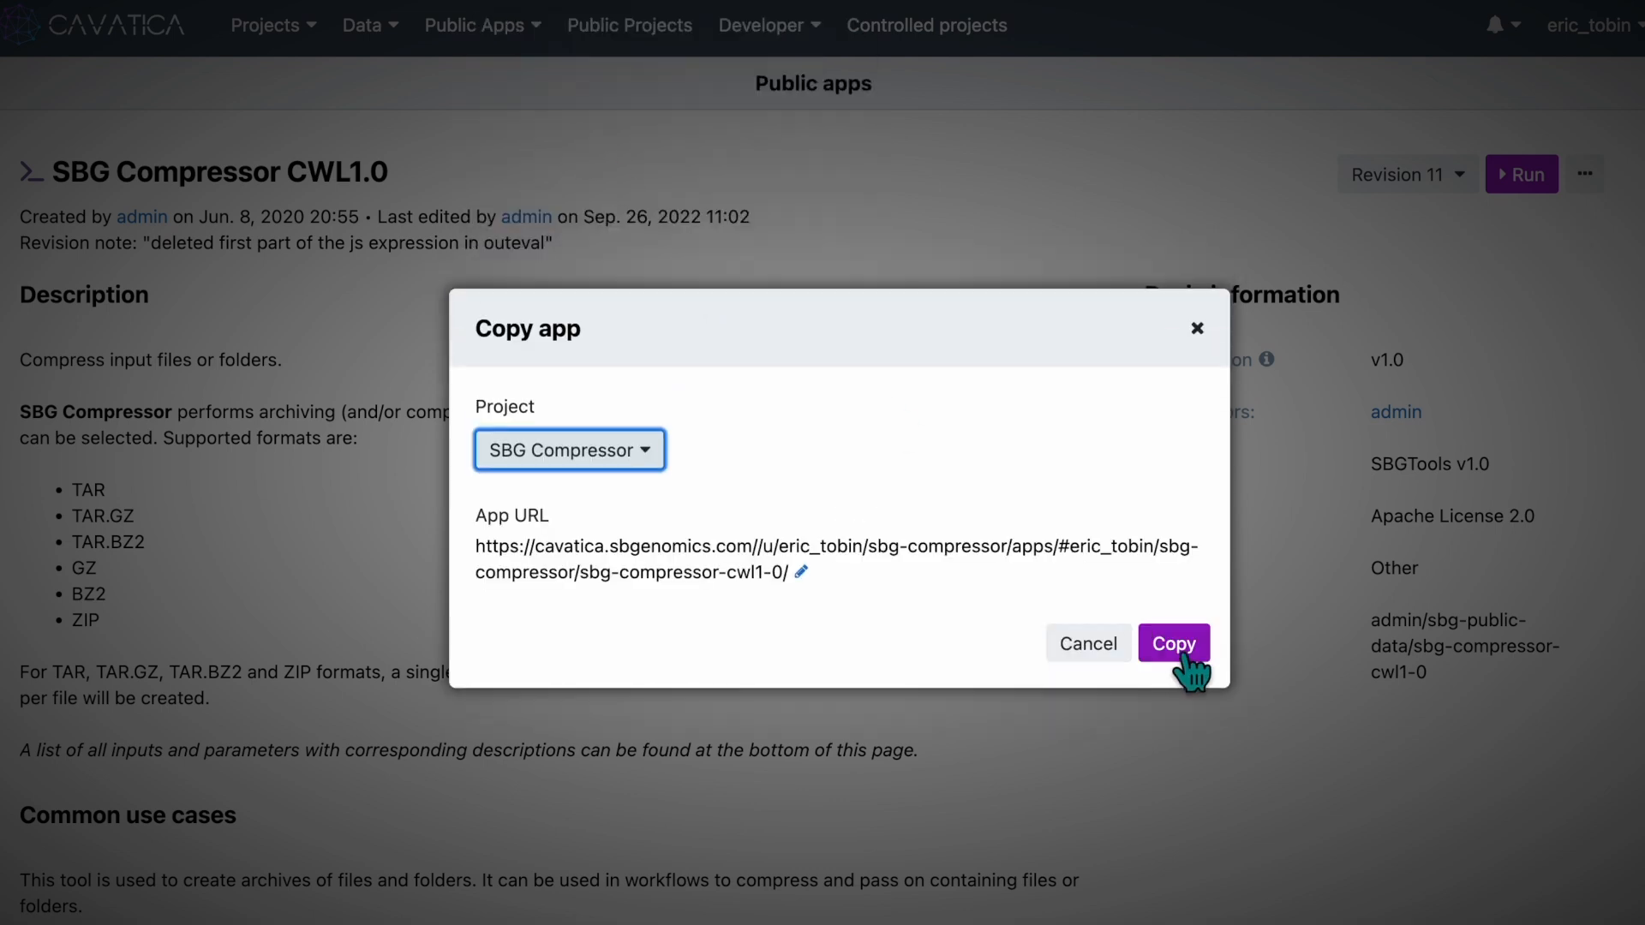
pyautogui.click(1173, 645)
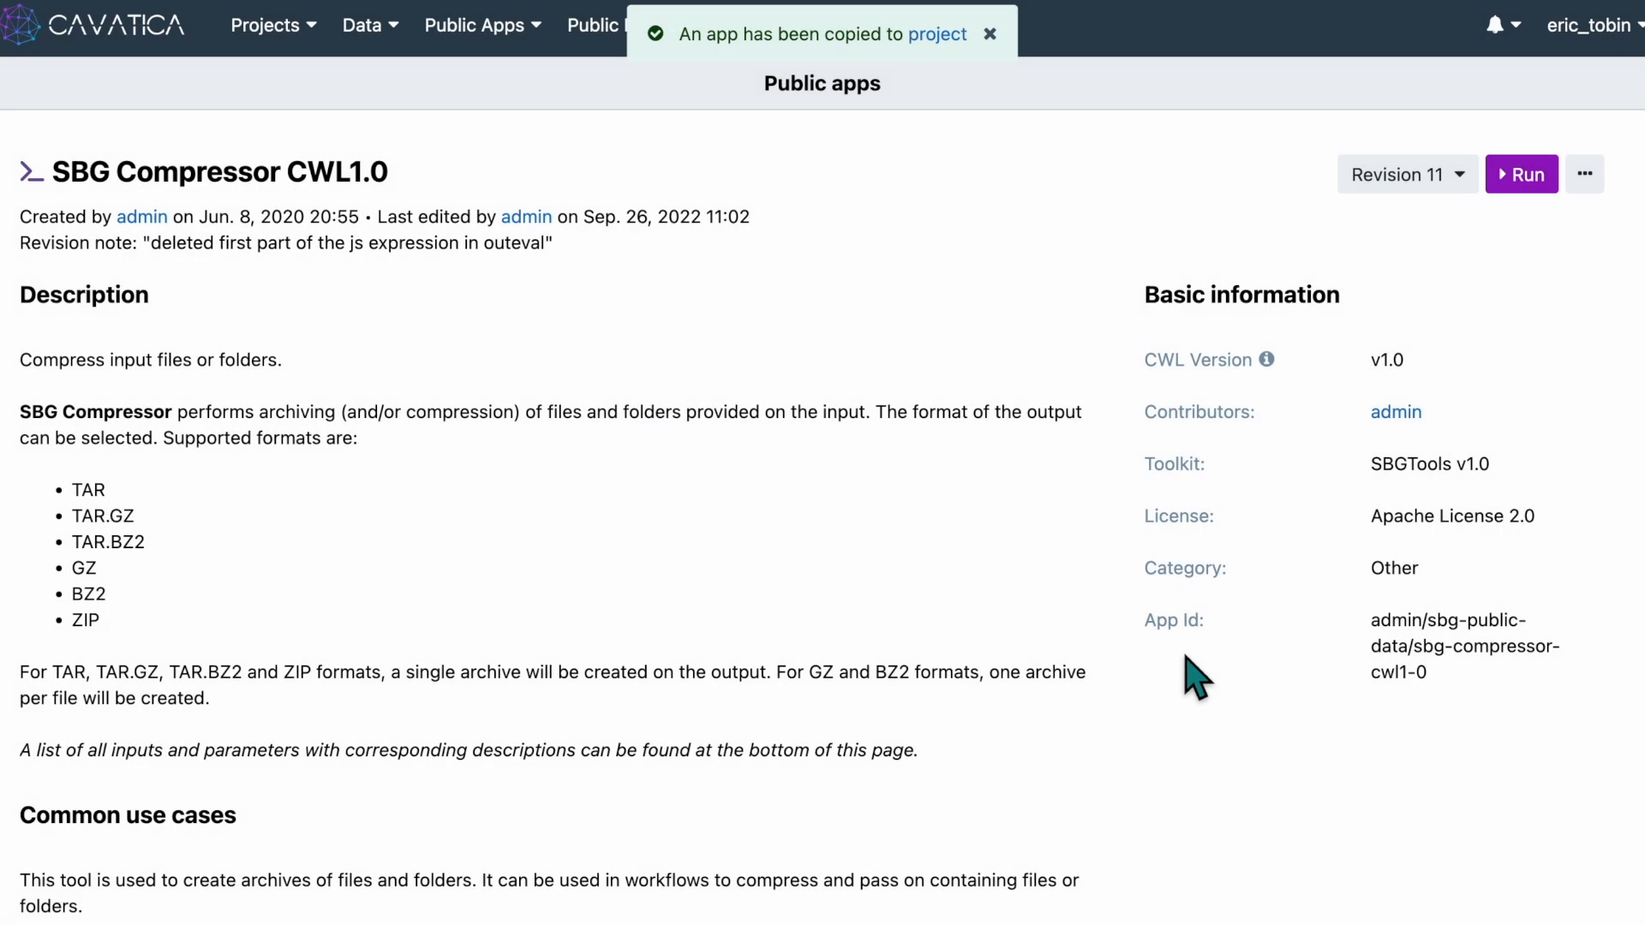
# Go back to the SBG Compressor project's apps and start a draft task run of SBG Compressor CWL1.0
pyautogui.click(270, 34)
pyautogui.click(365, 148)
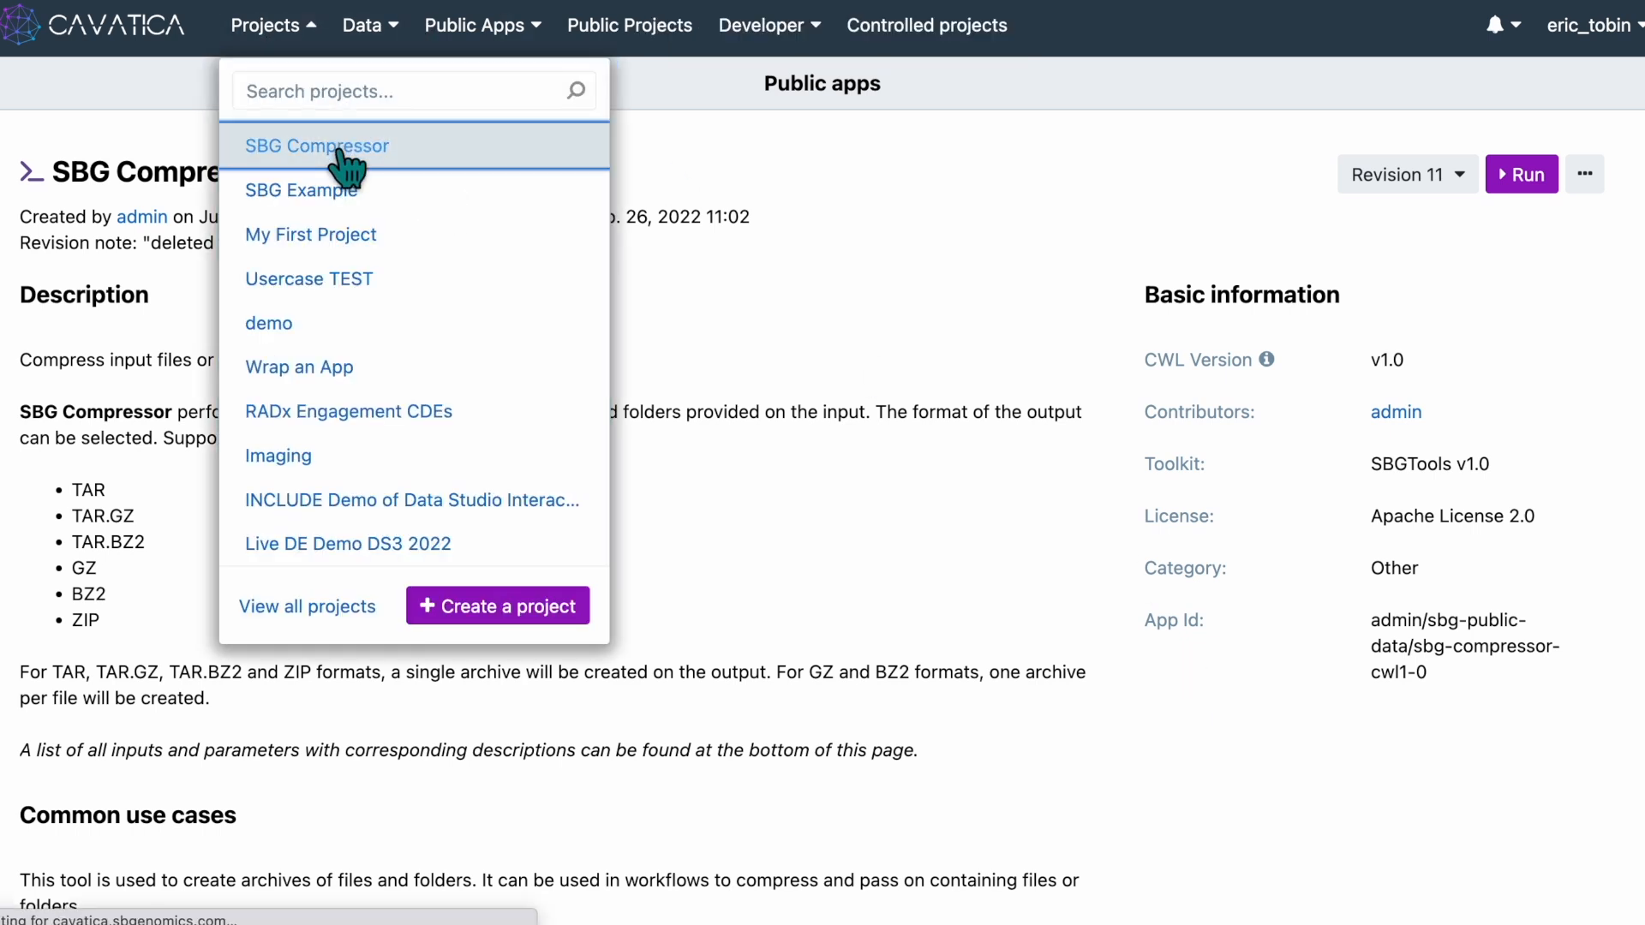
pyautogui.click(204, 87)
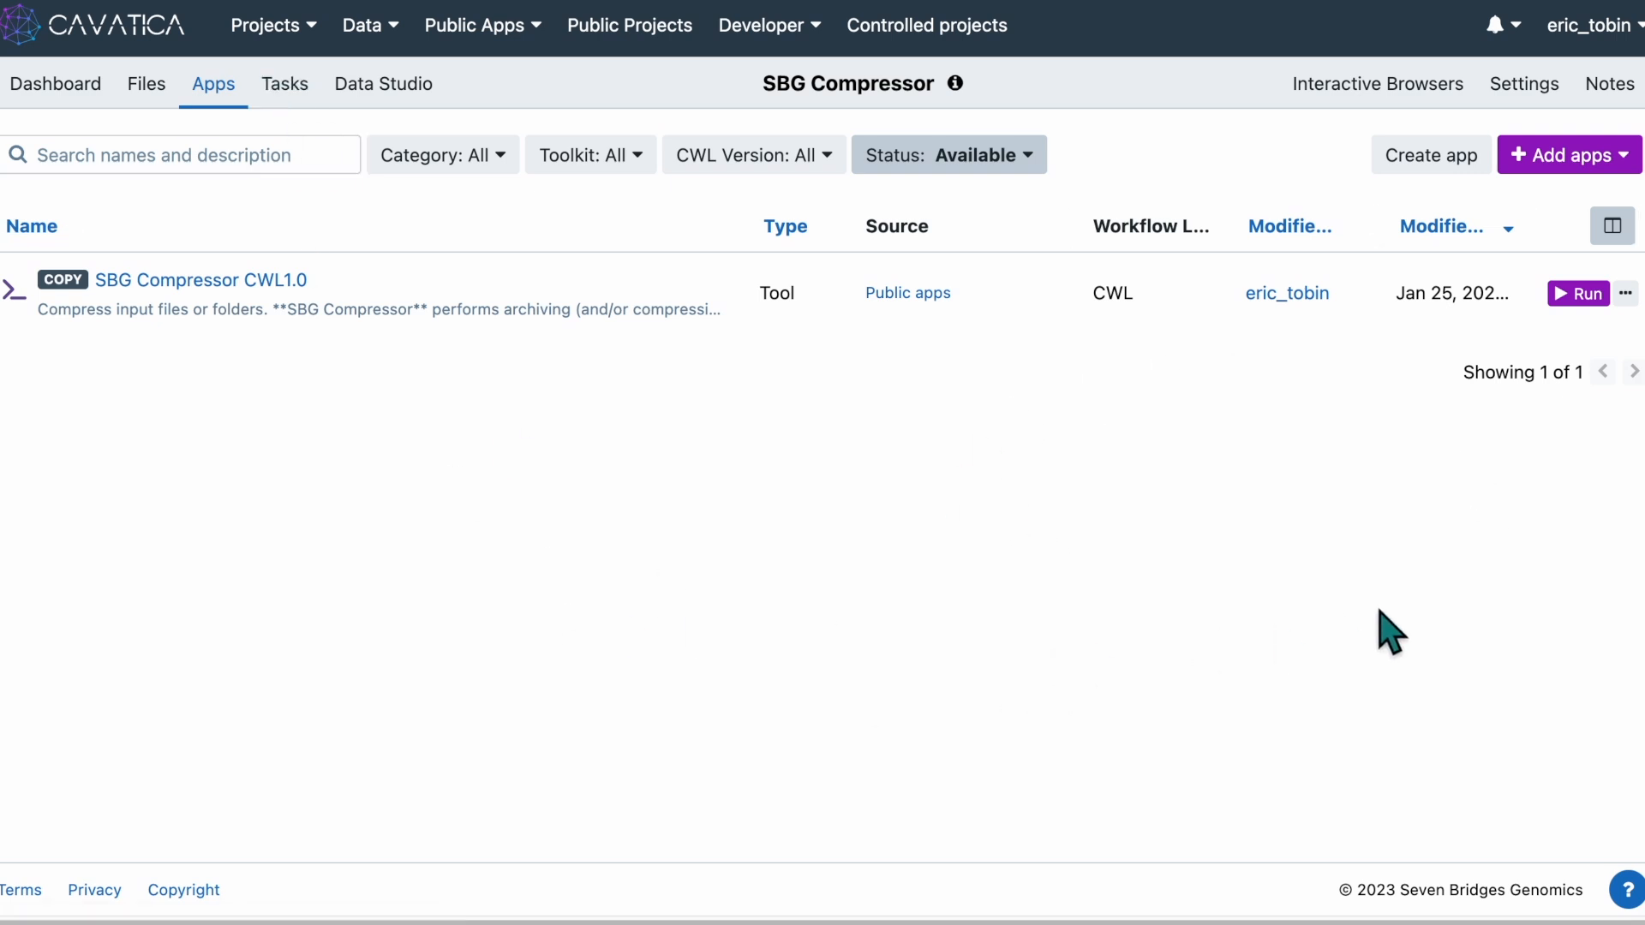
pyautogui.click(1573, 295)
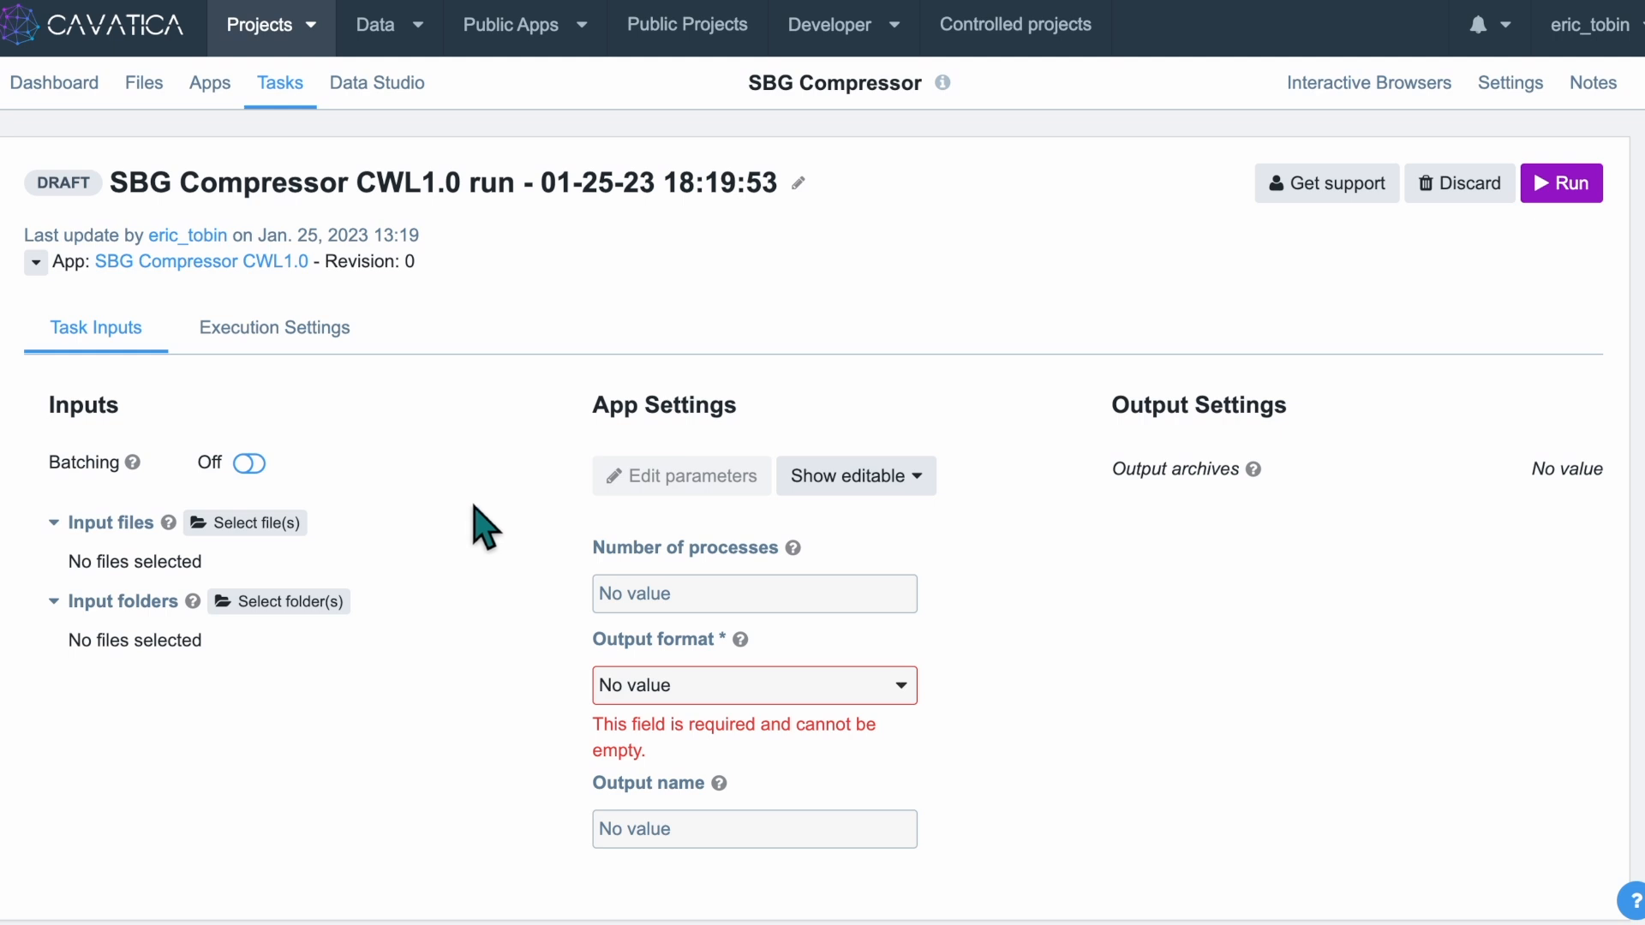
# Rename the draft task as Compressor Example
pyautogui.scroll(-2, 503, 551)
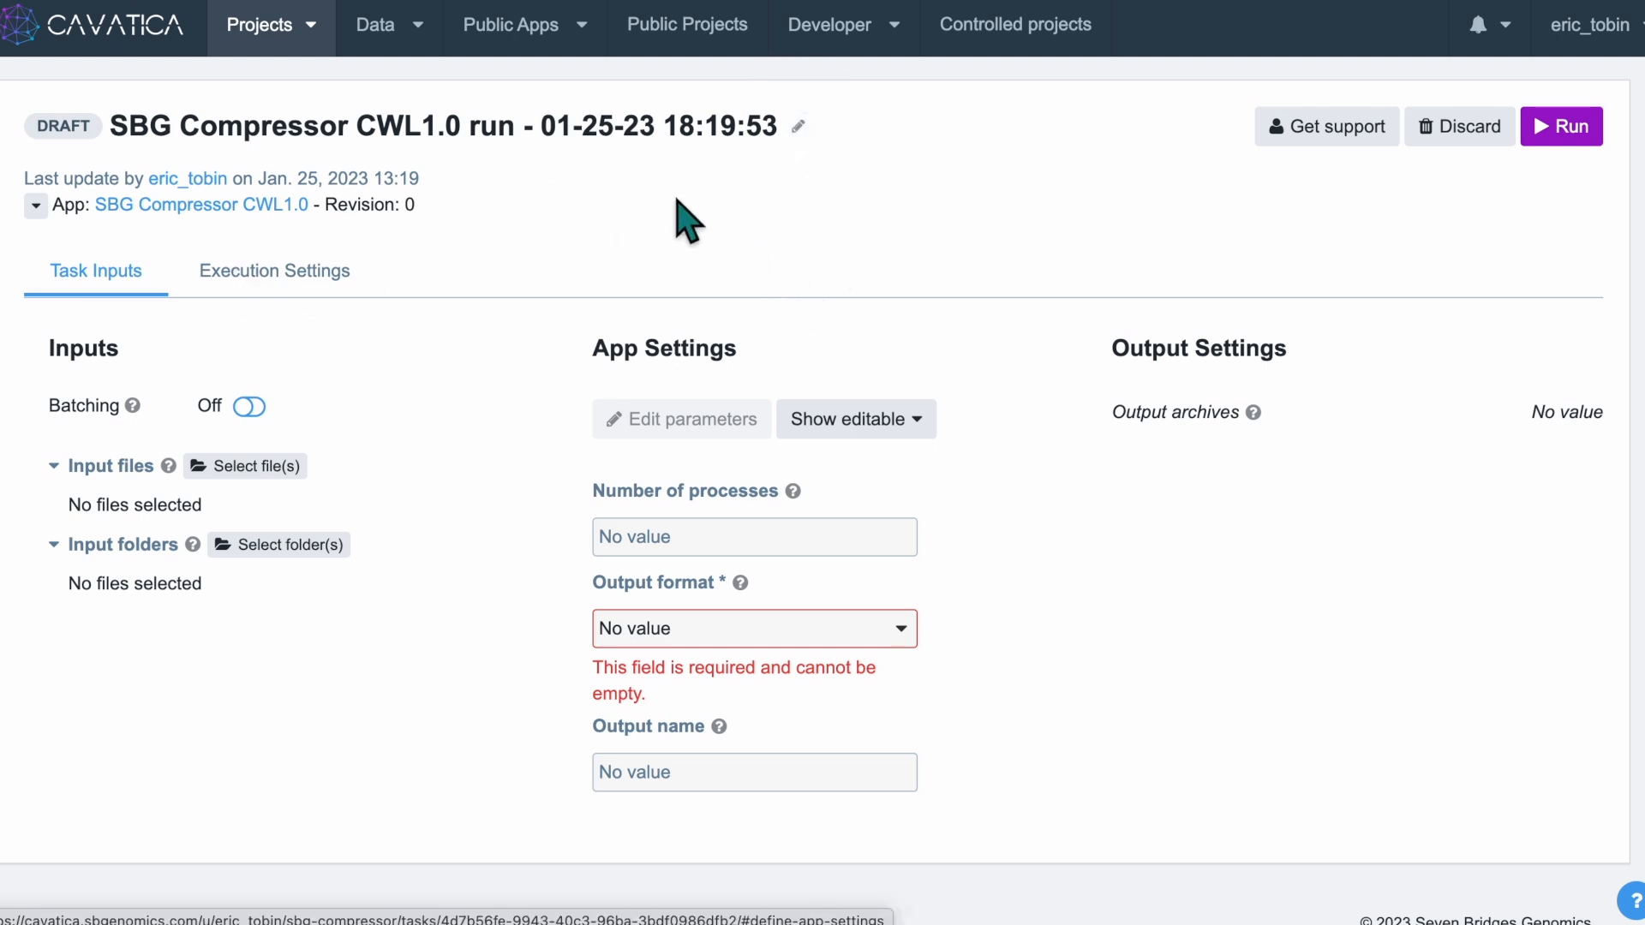
pyautogui.click(798, 129)
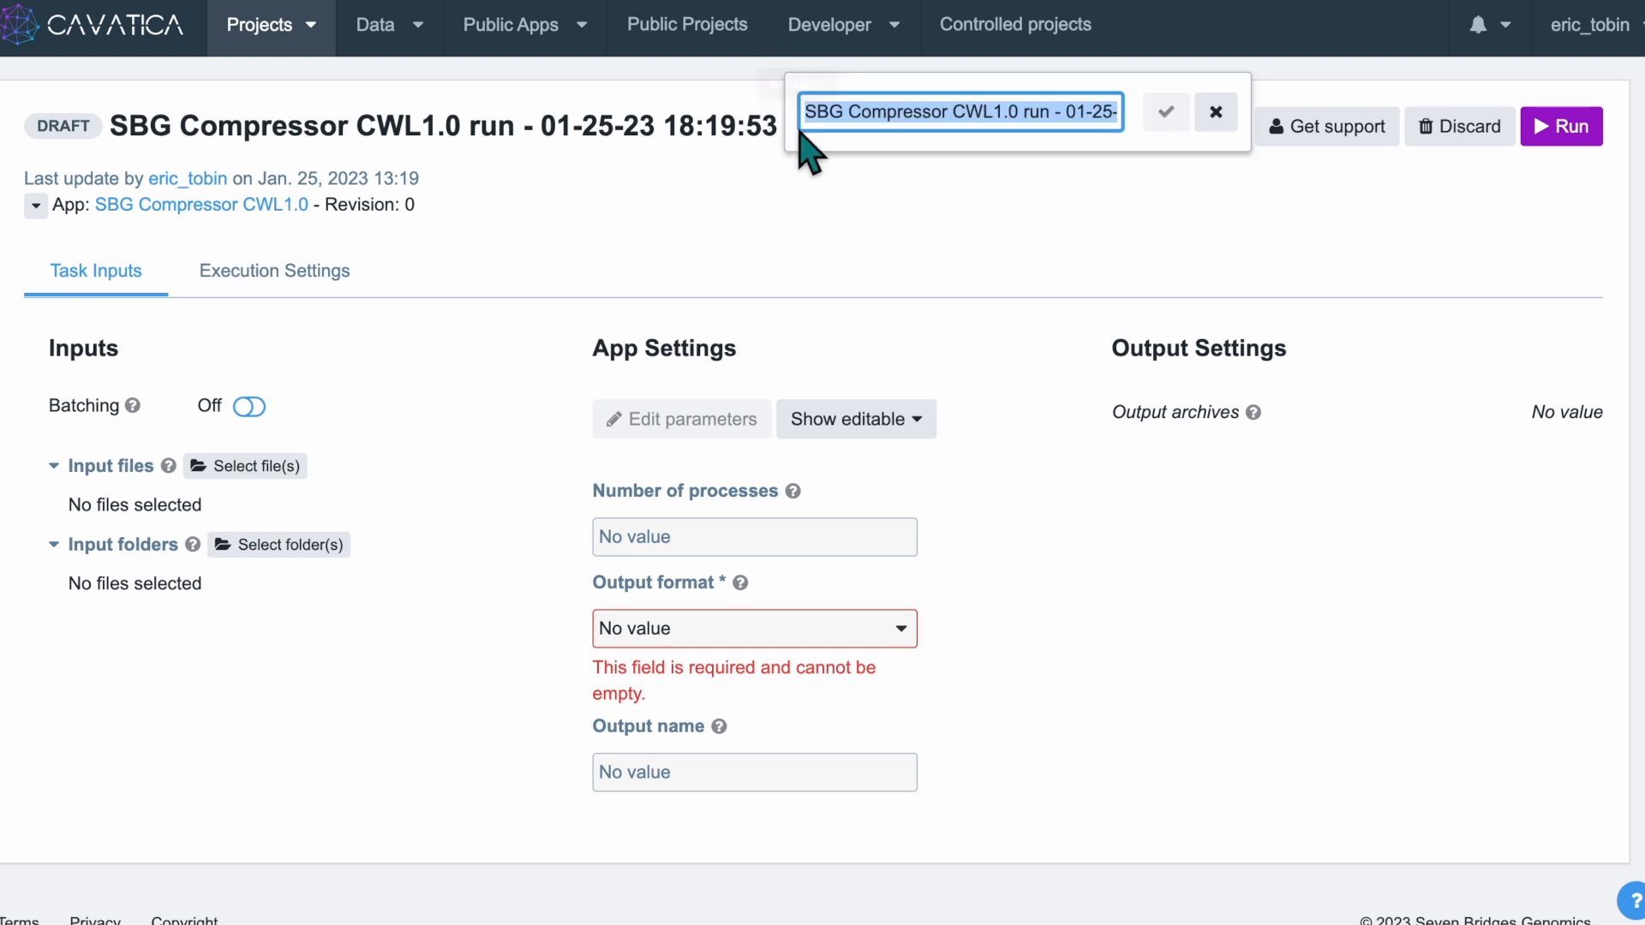
pyautogui.write('Compres')
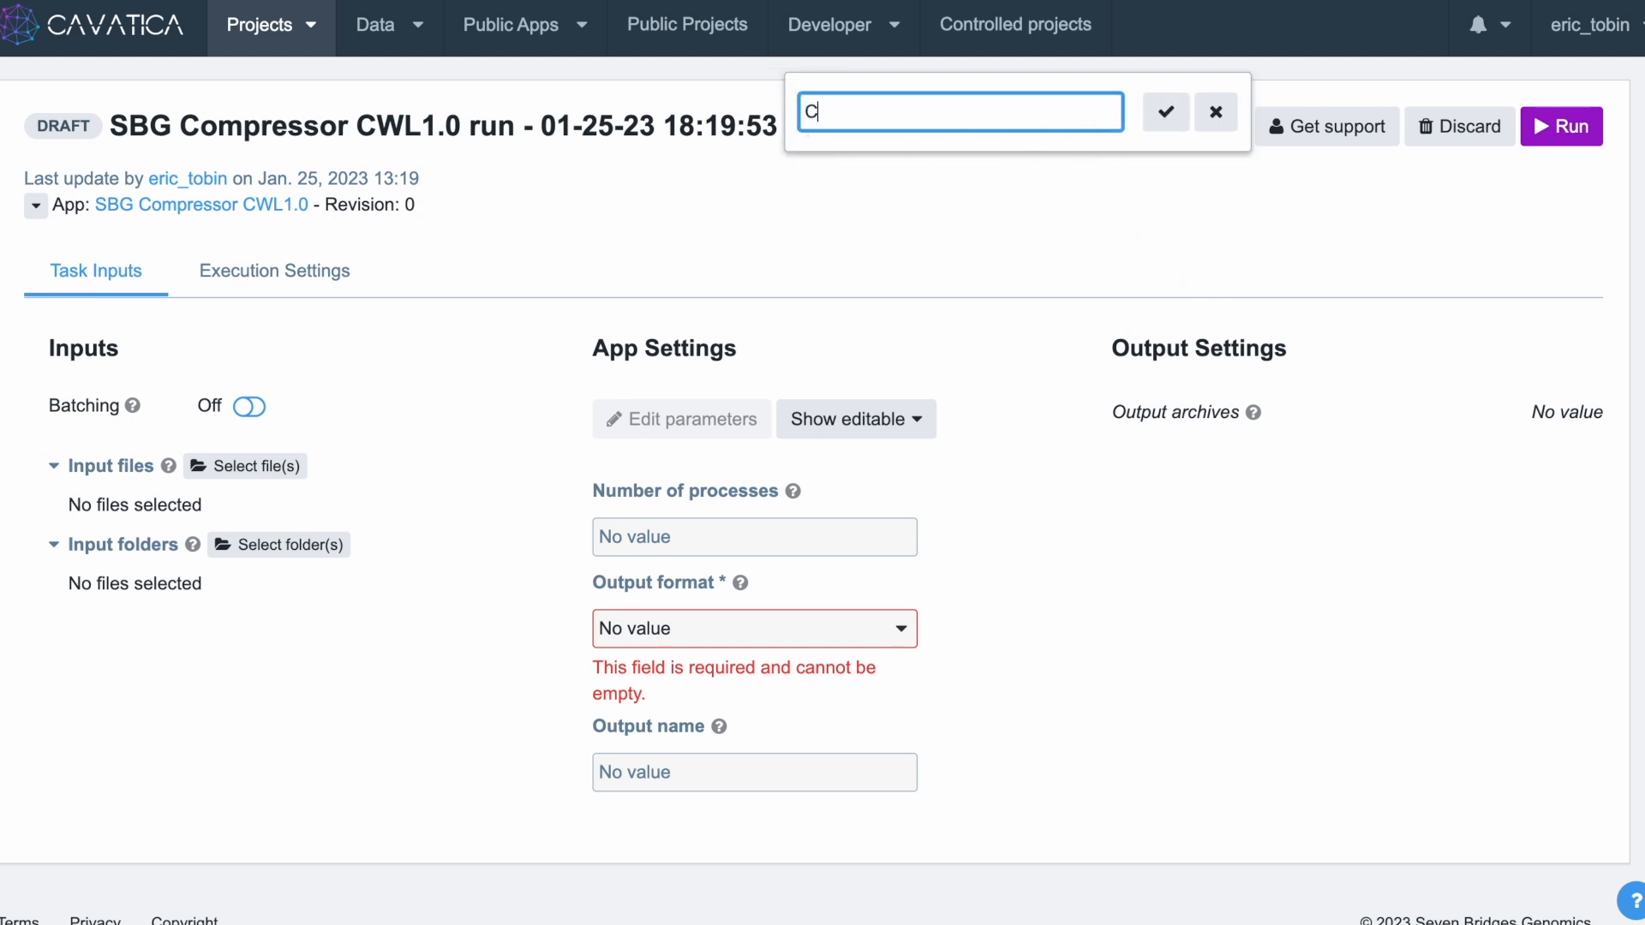
pyautogui.write('sor Example')
pyautogui.press('Return')
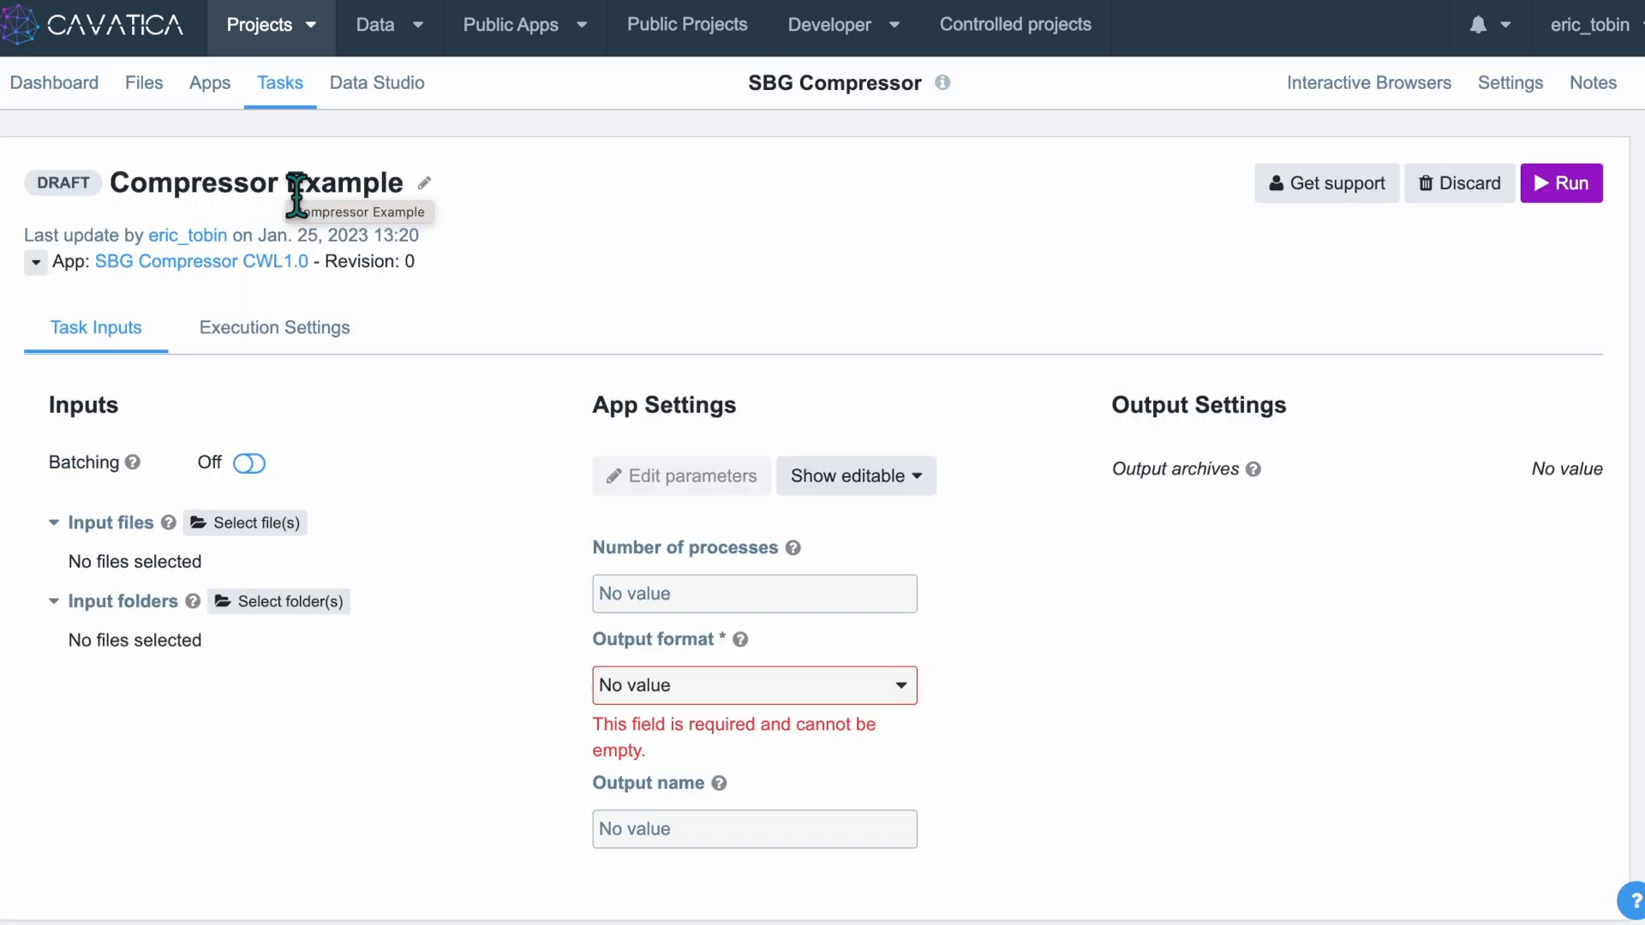
pyautogui.click(631, 261)
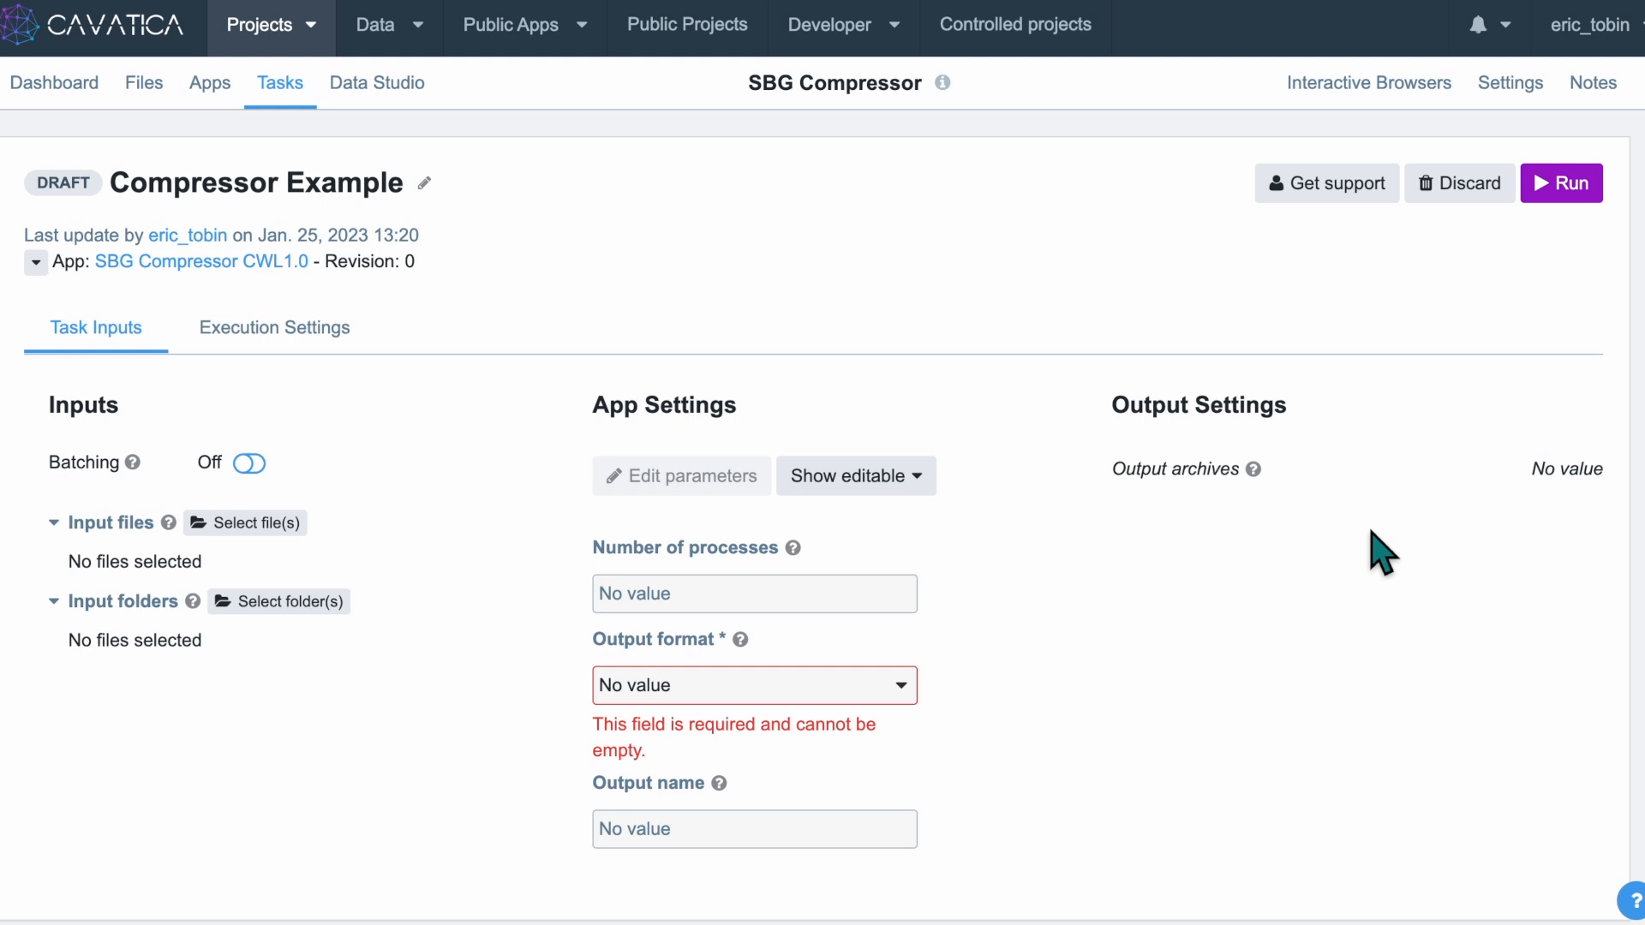
# Choose Example Data.csv from the current project as the task's input file and read the allowed file name characters
pyautogui.click(250, 524)
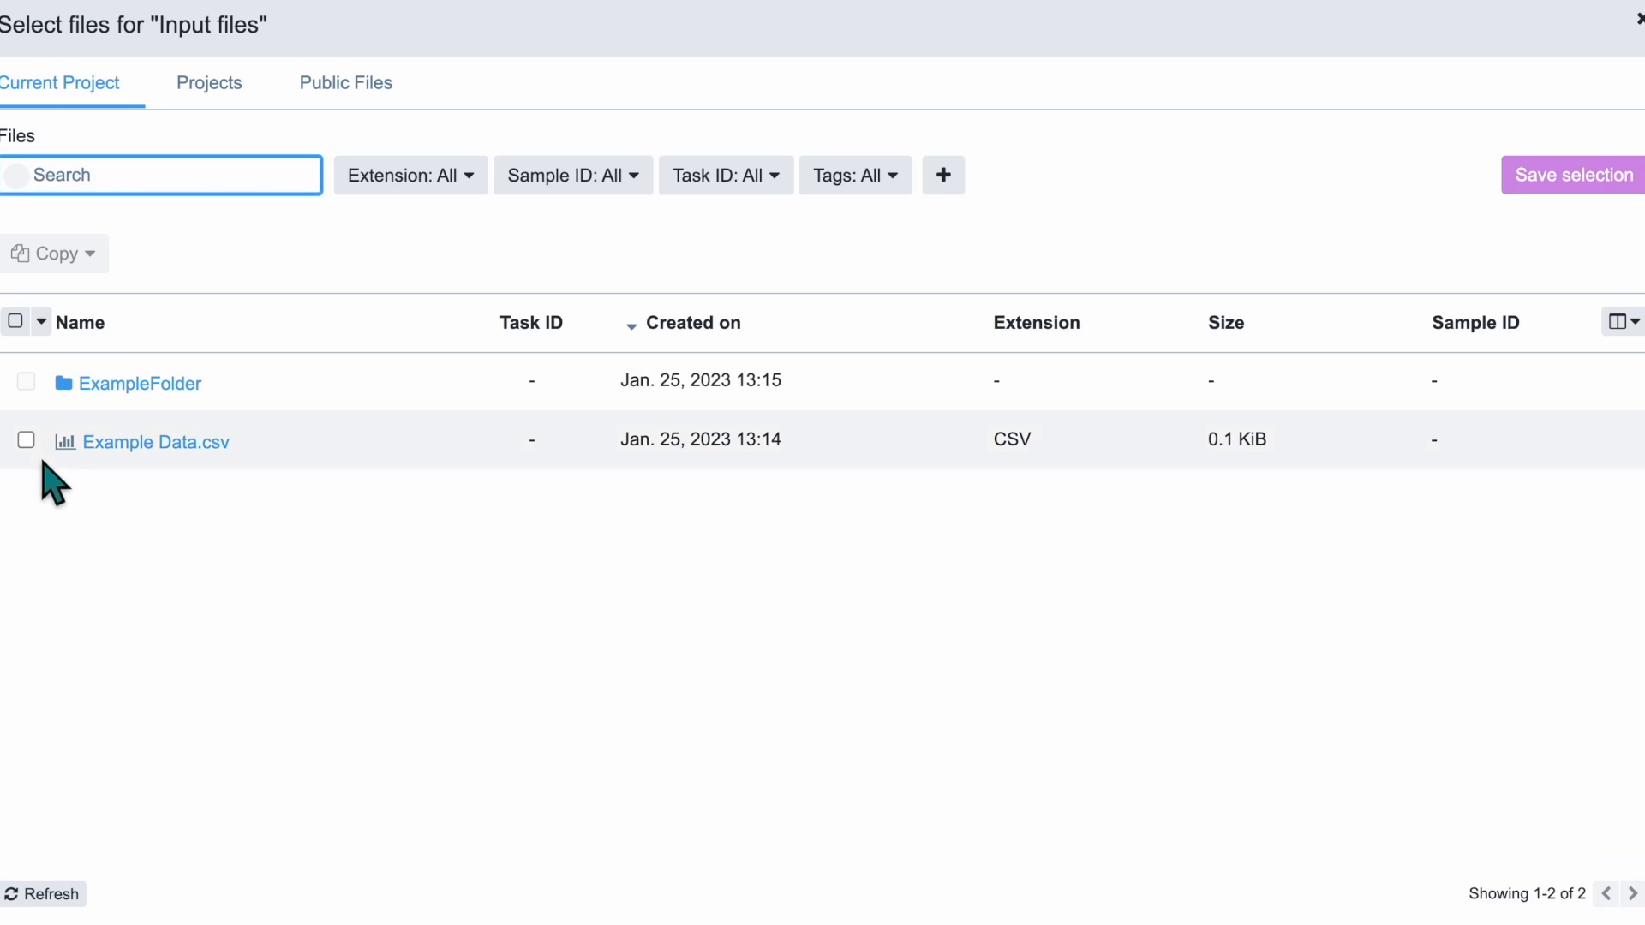
pyautogui.click(27, 441)
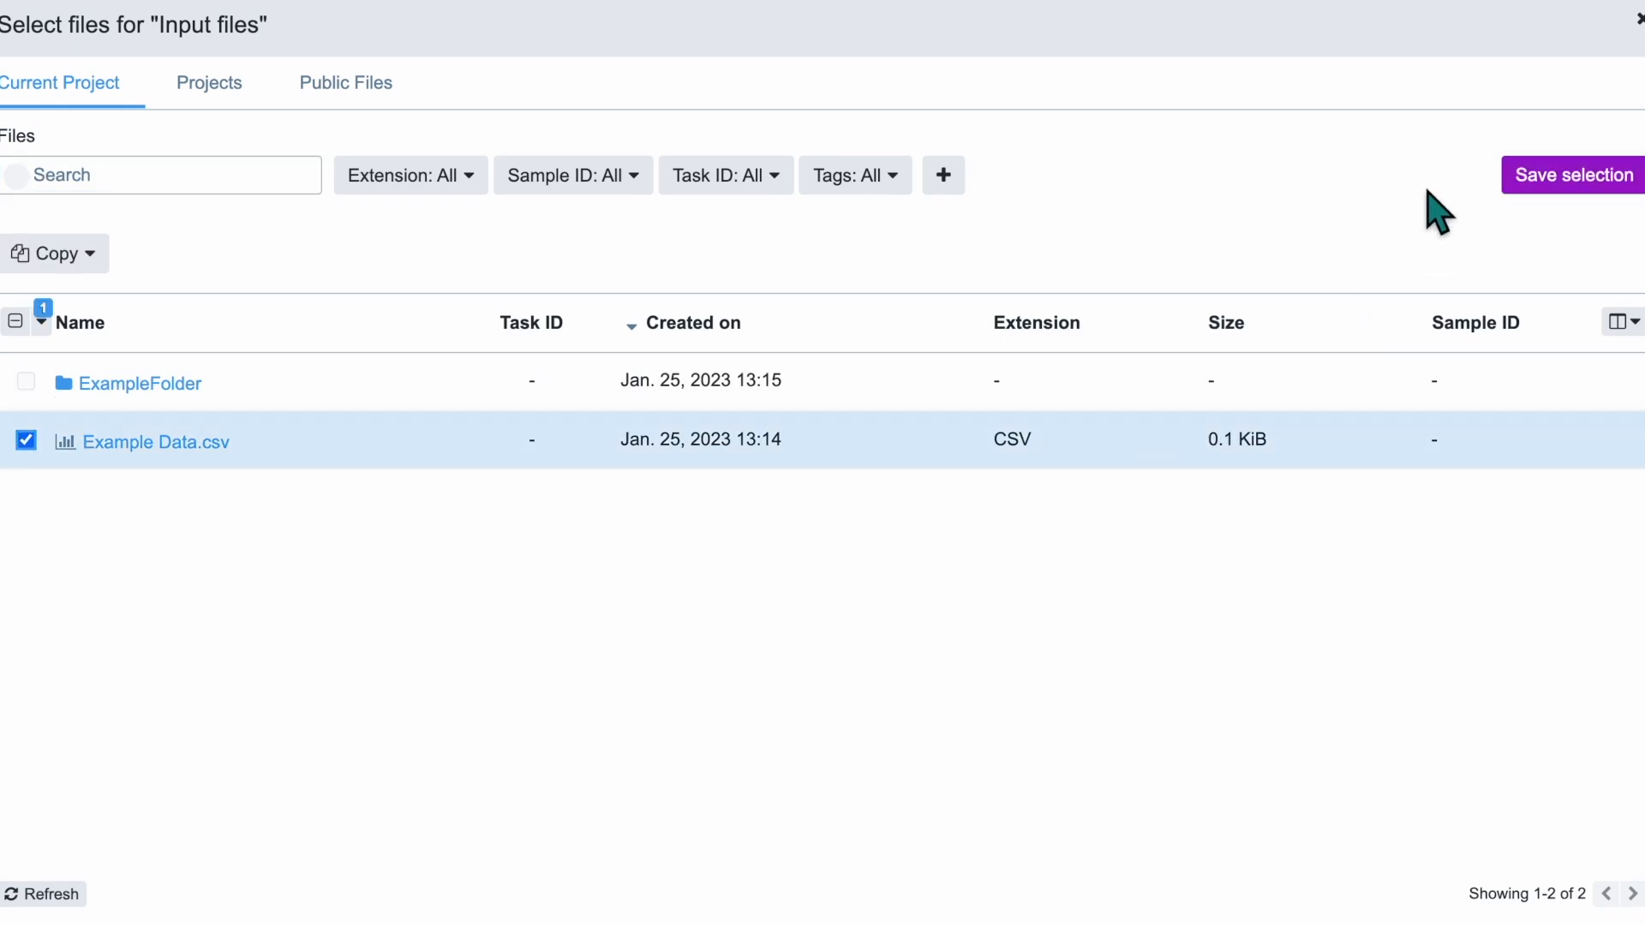
pyautogui.click(1589, 182)
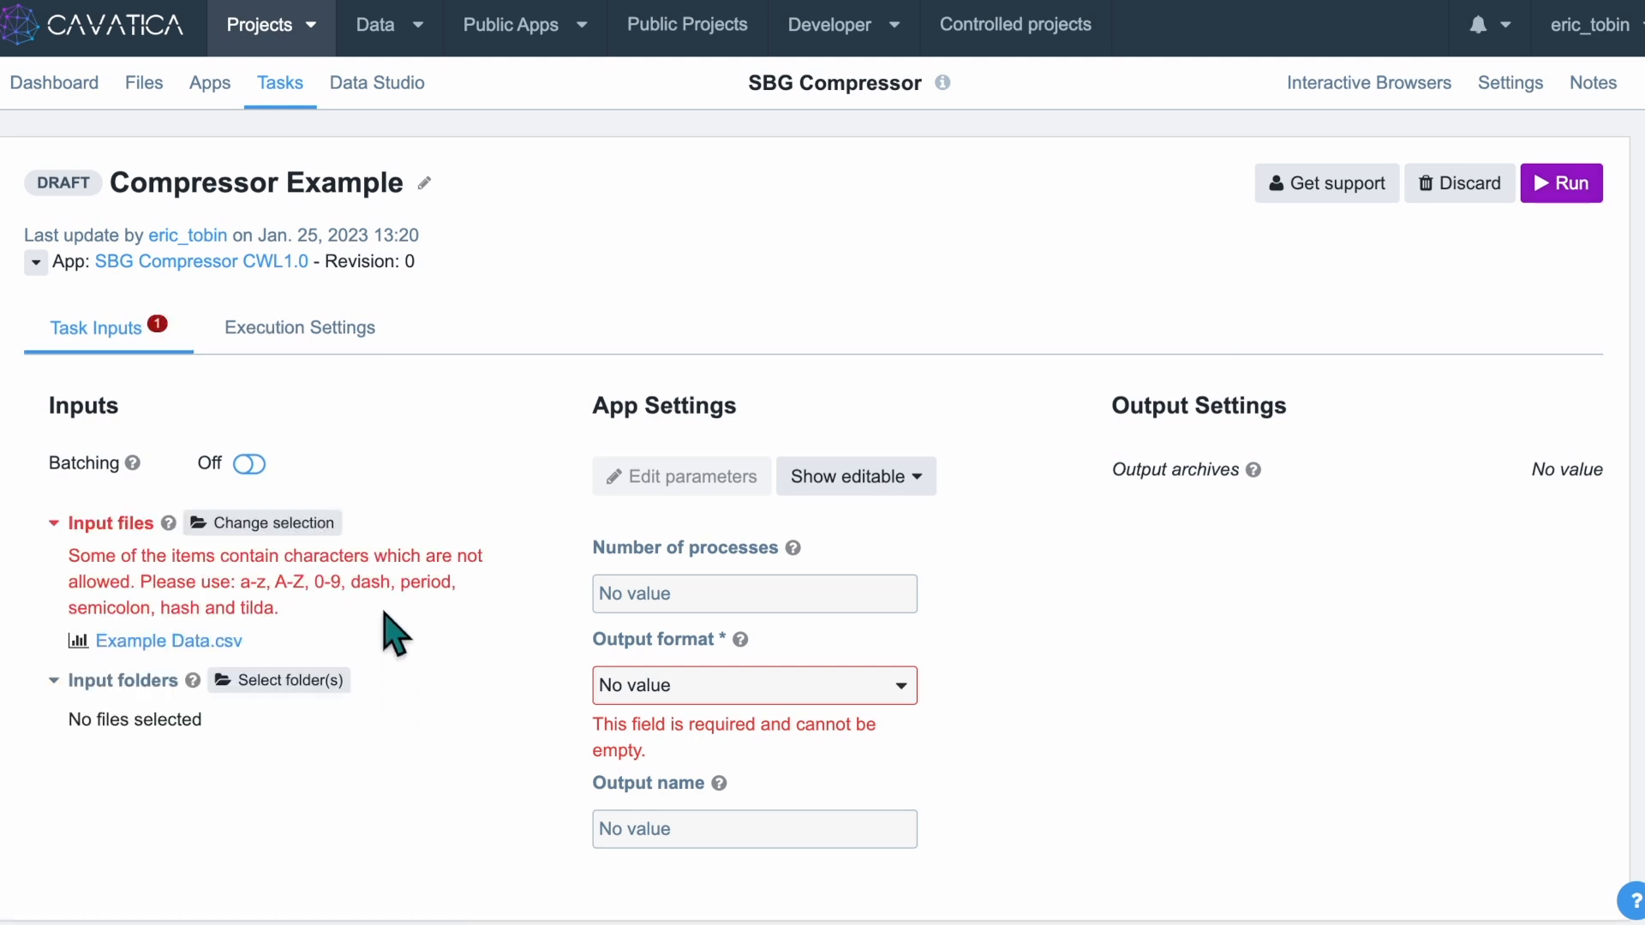
pyautogui.moveTo(141, 582); pyautogui.dragTo(274, 608)
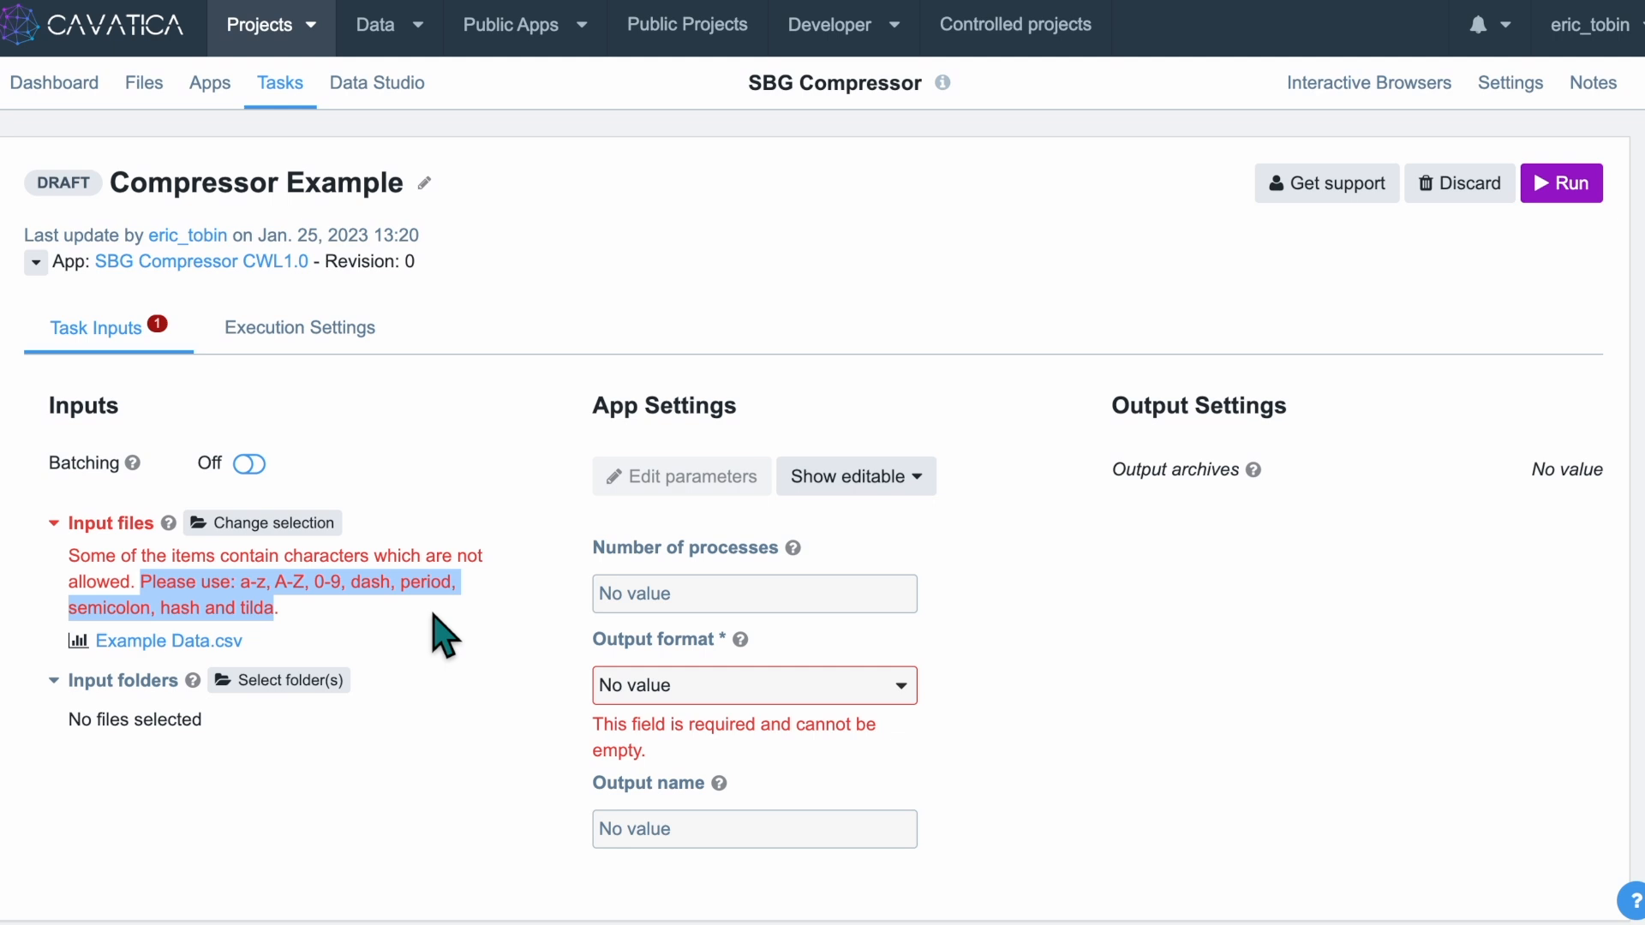
# Change the task's input file selection to only ExampleData.csv from ExampleFolder
pyautogui.click(271, 531)
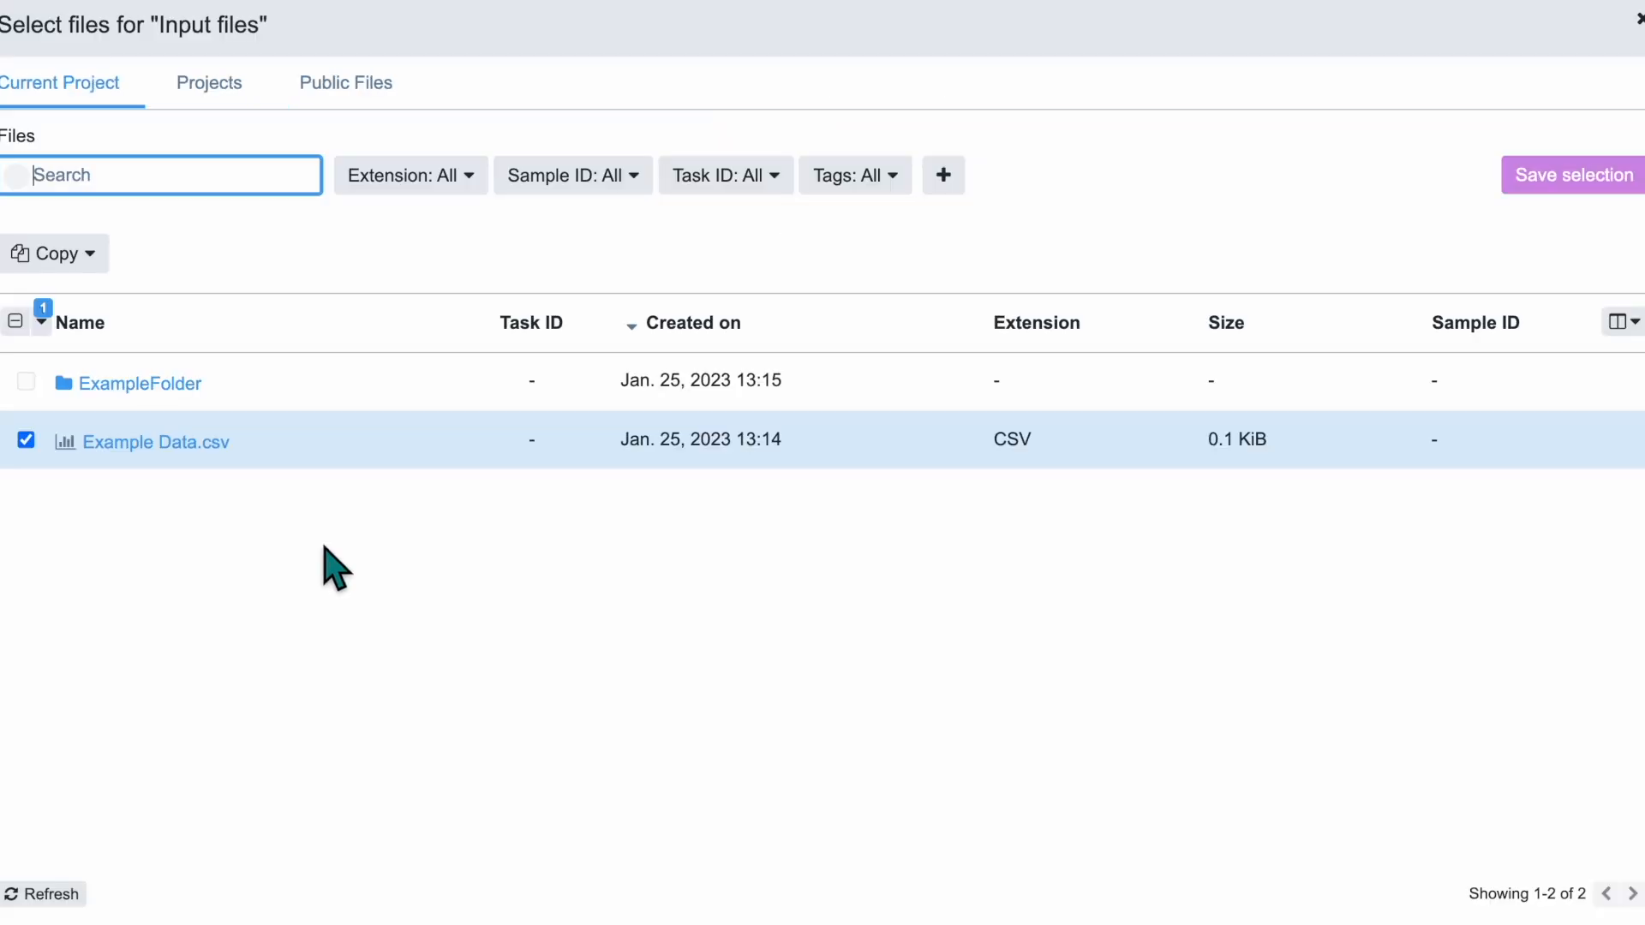
pyautogui.click(27, 440)
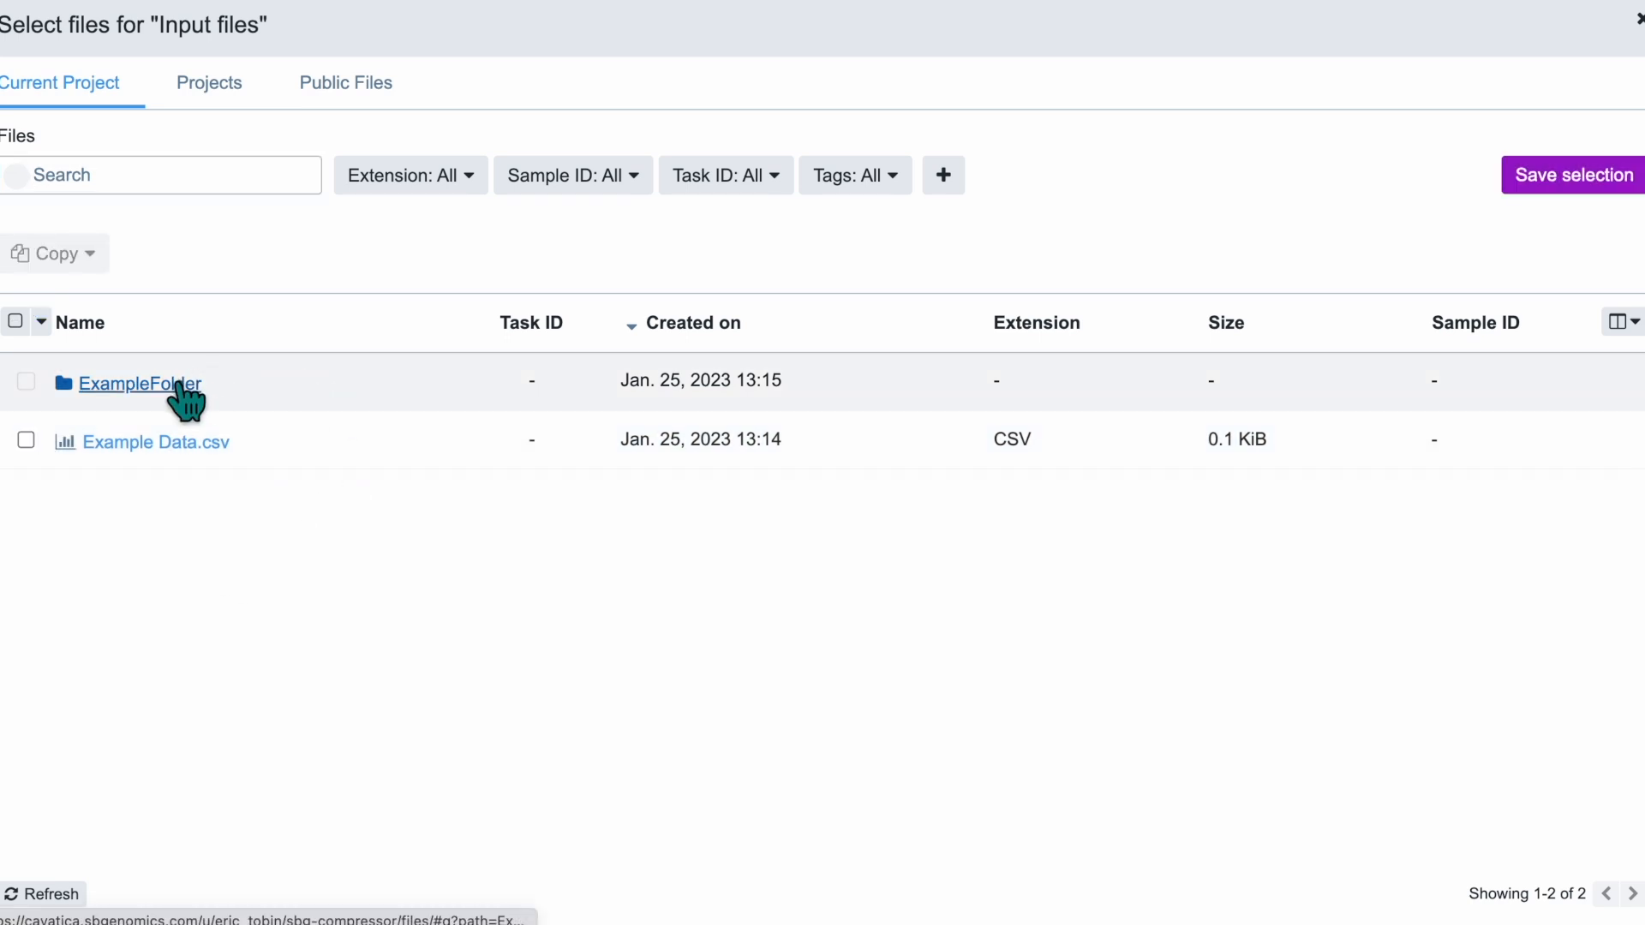
pyautogui.click(178, 385)
pyautogui.click(27, 383)
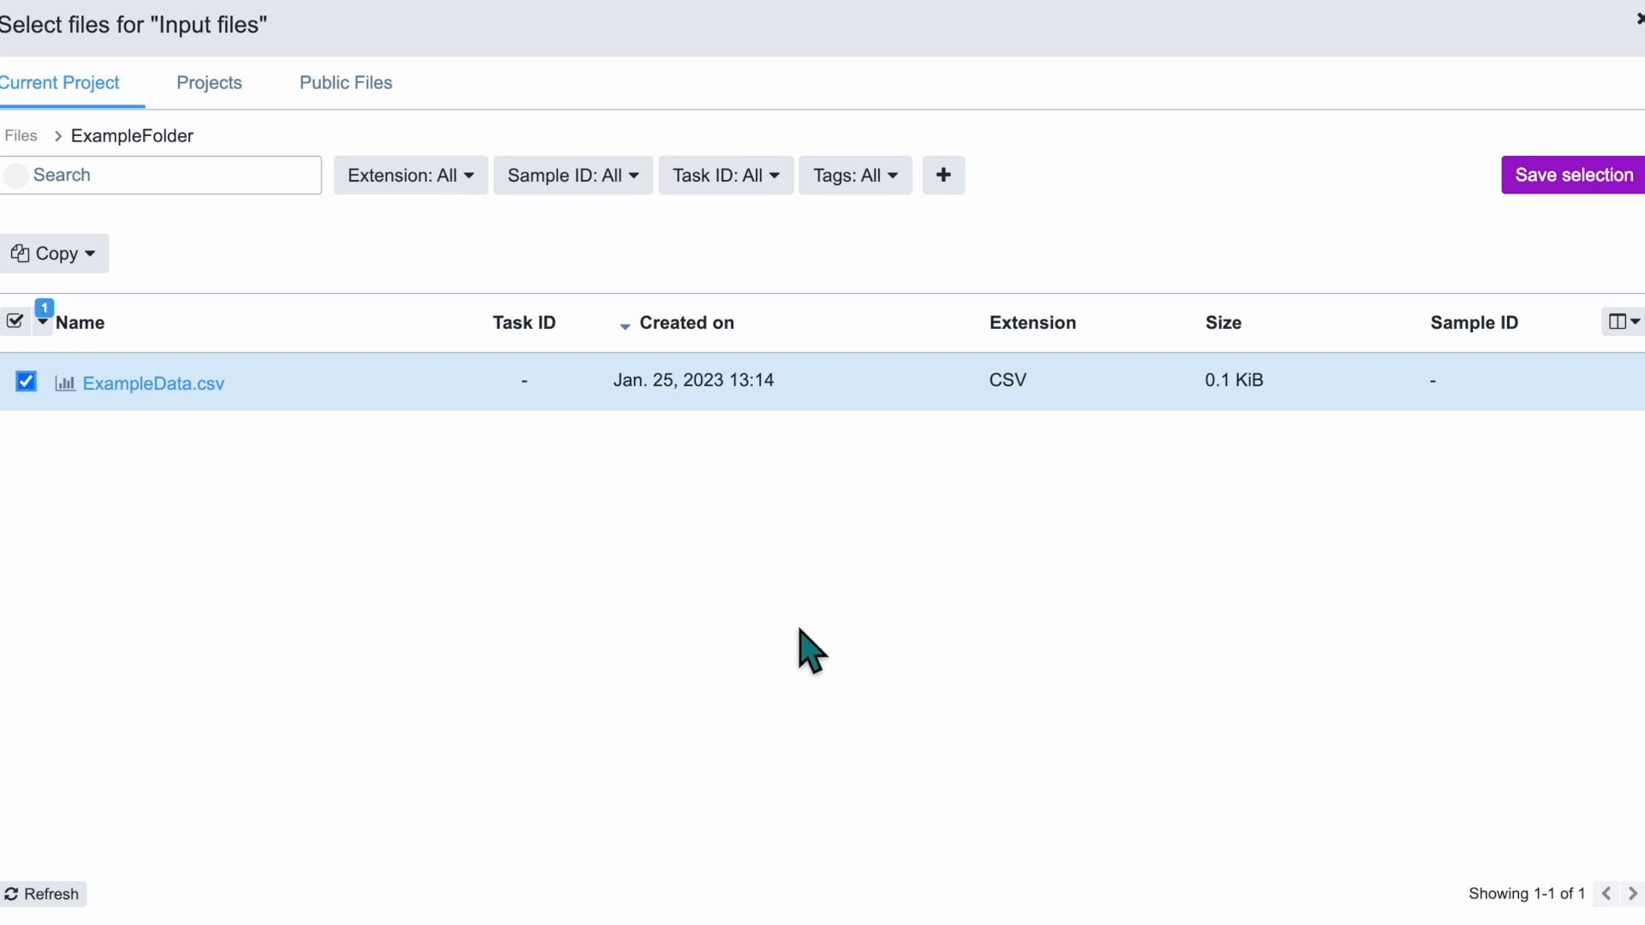
pyautogui.click(1547, 192)
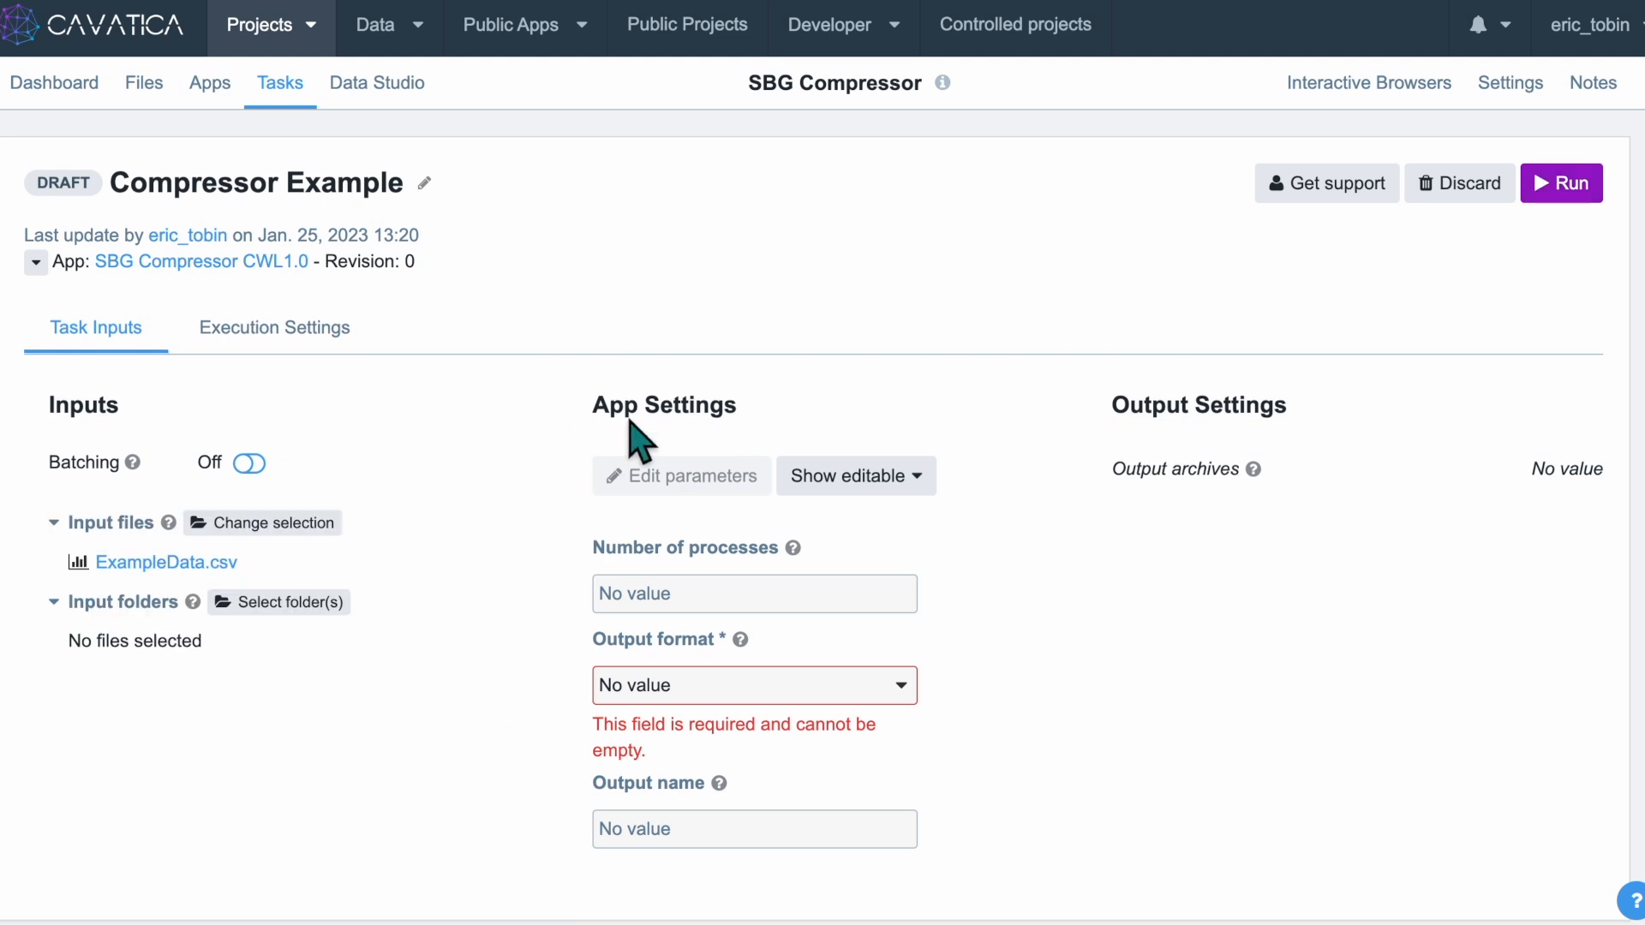
# Set the compression task's output format to TAR and leave the output name empty
pyautogui.scroll(-1, 1036, 705)
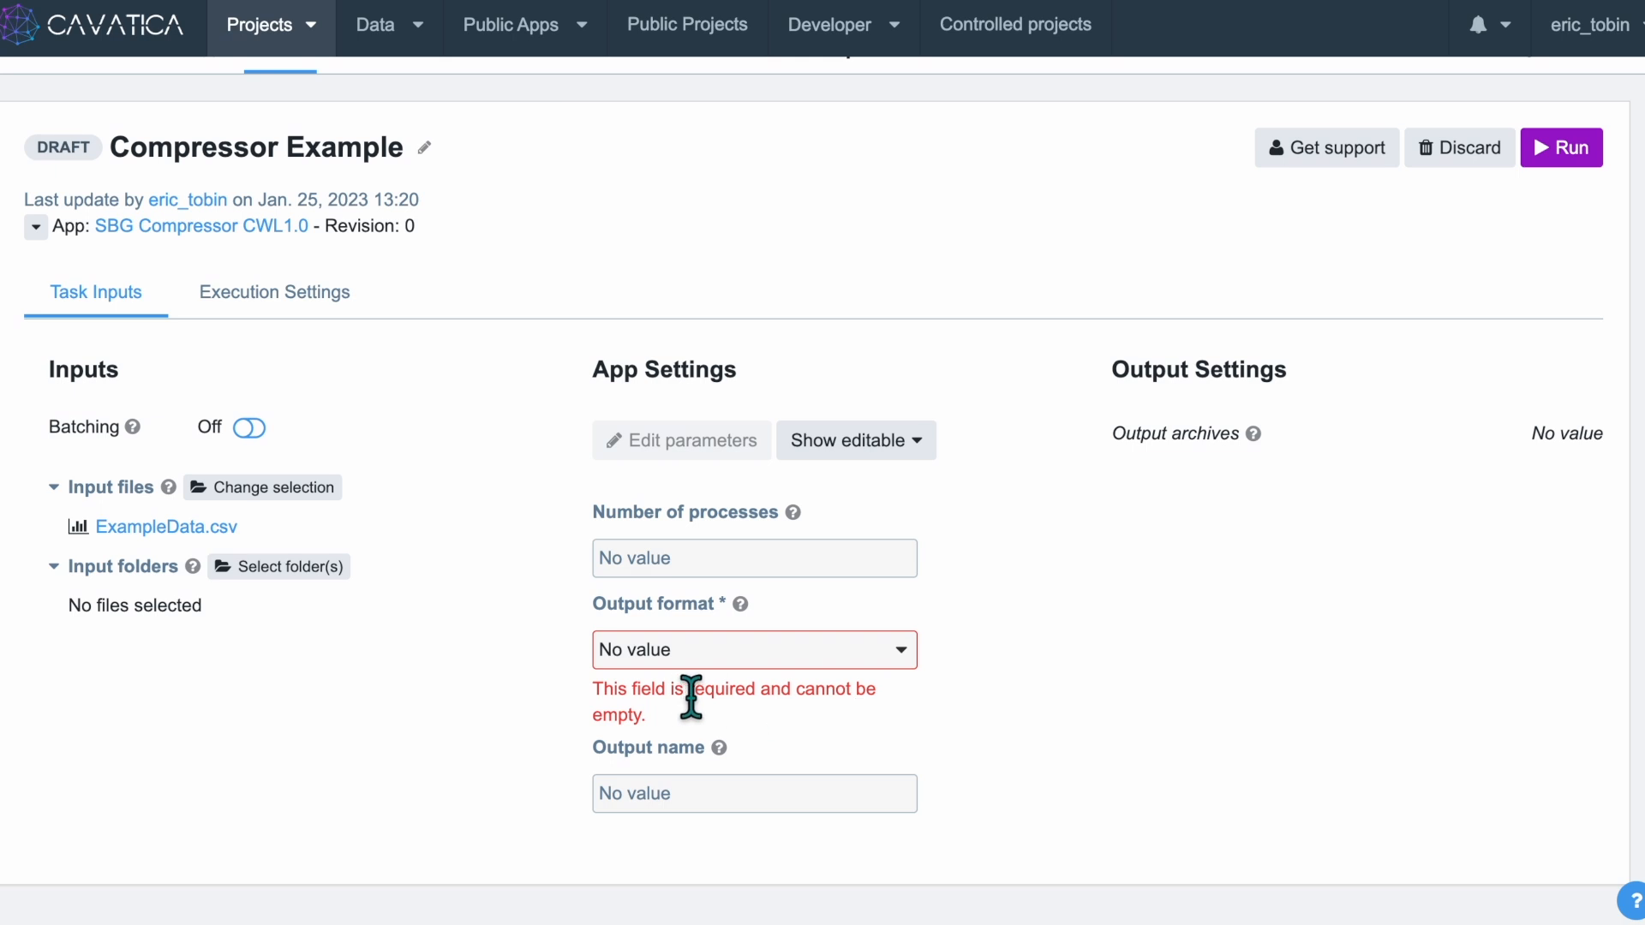
pyautogui.click(900, 658)
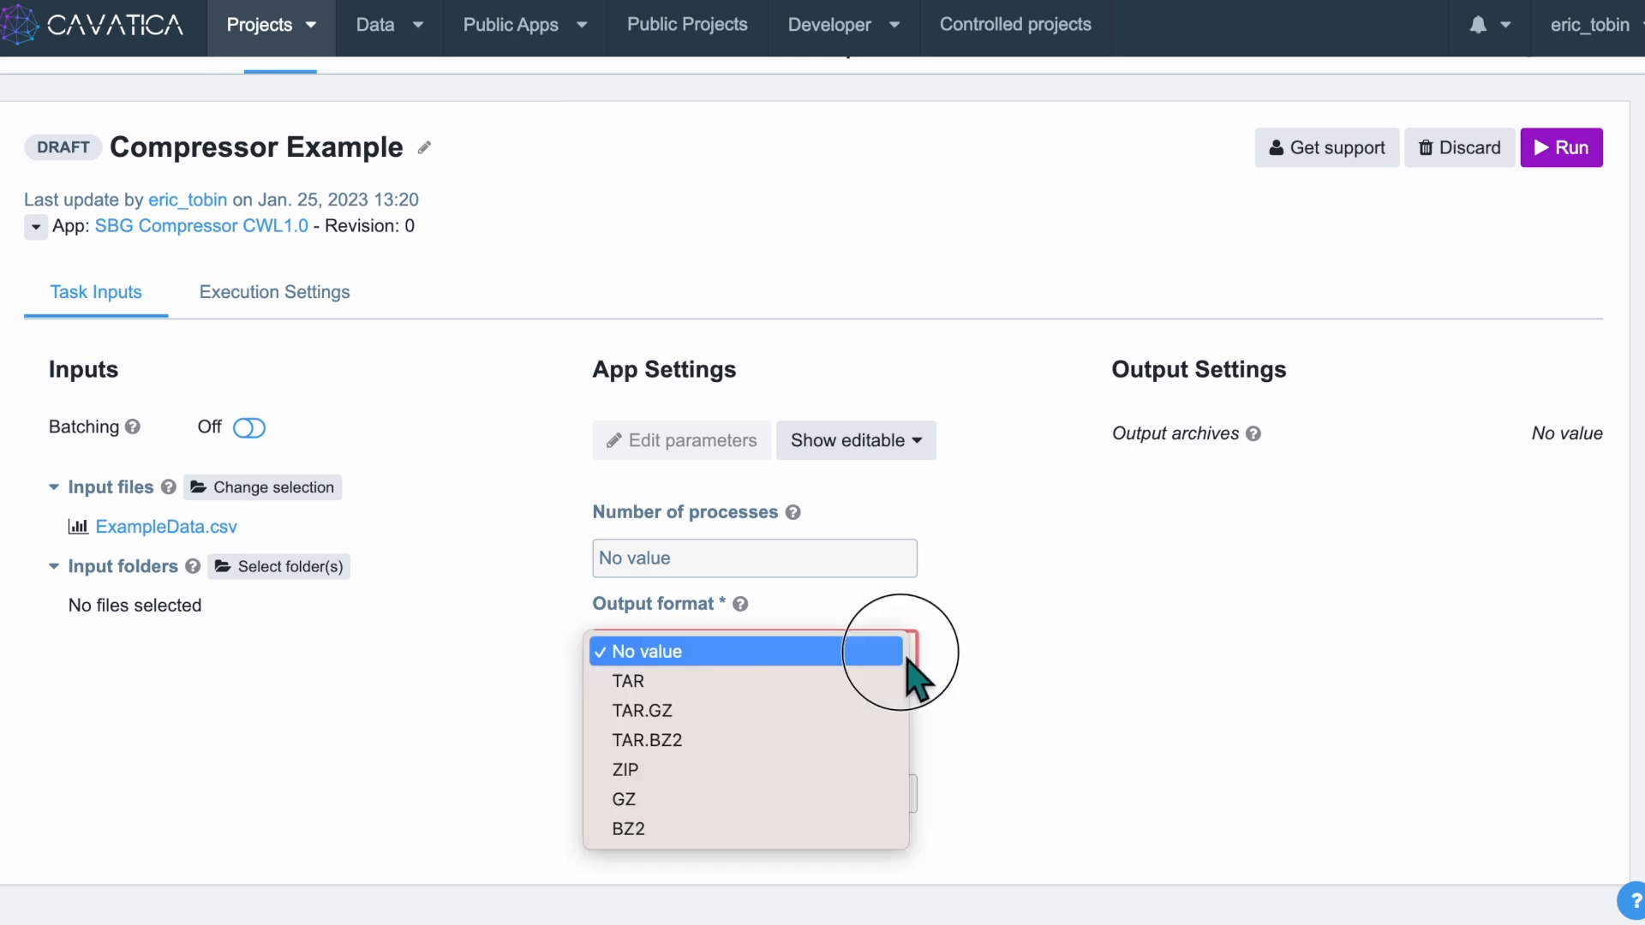
pyautogui.click(742, 696)
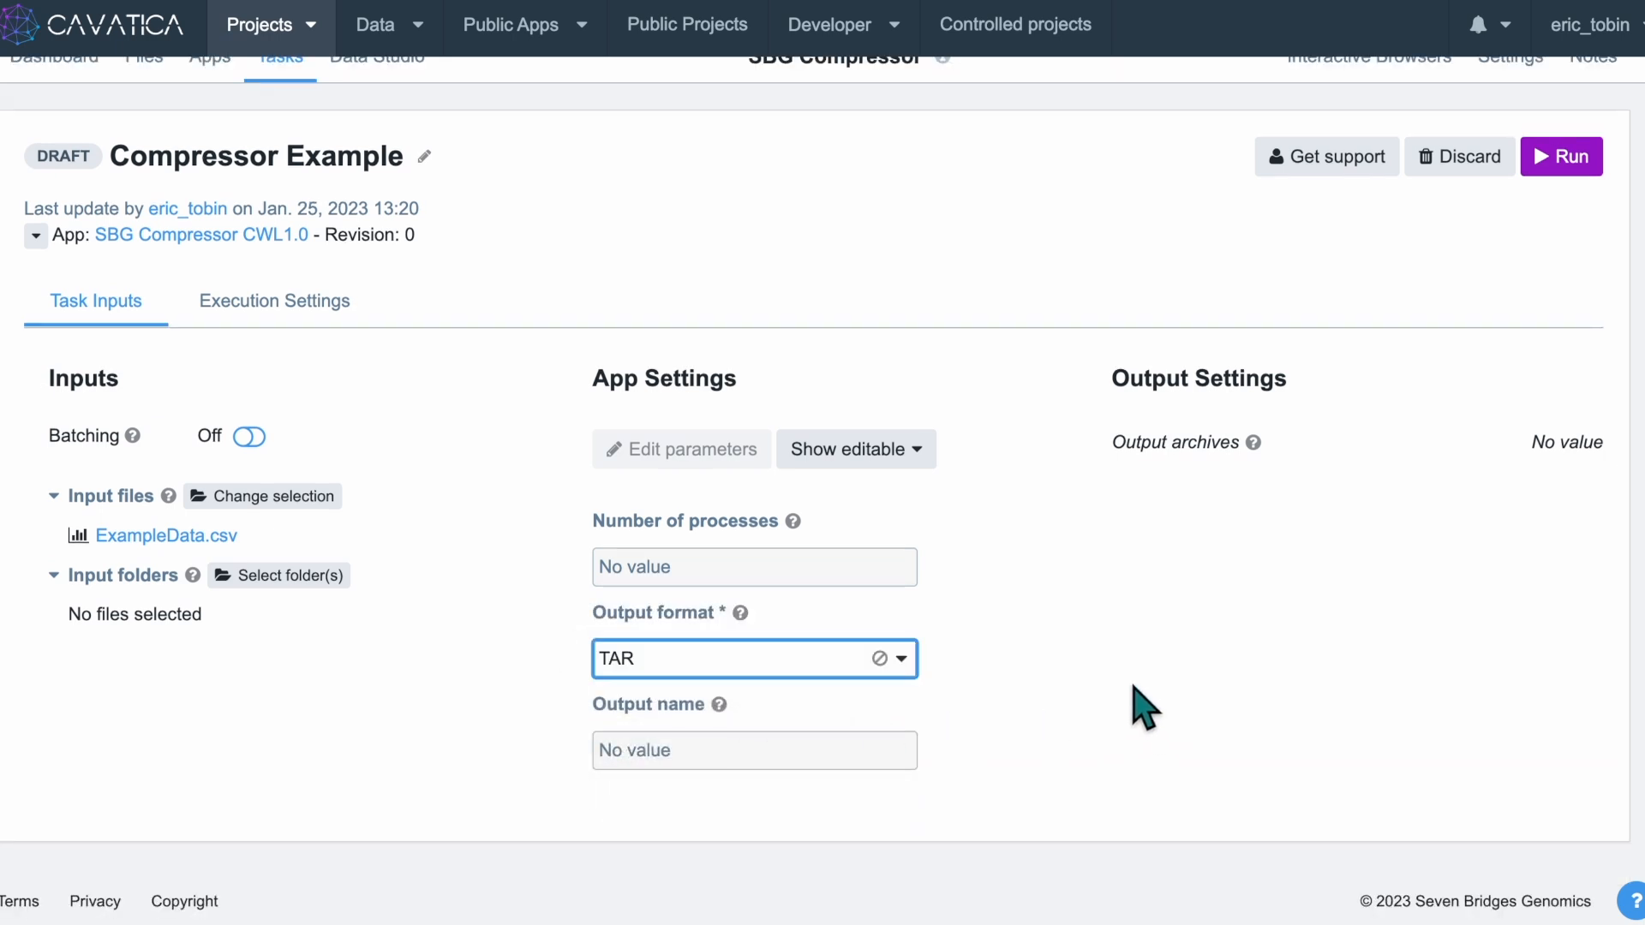
pyautogui.click(784, 760)
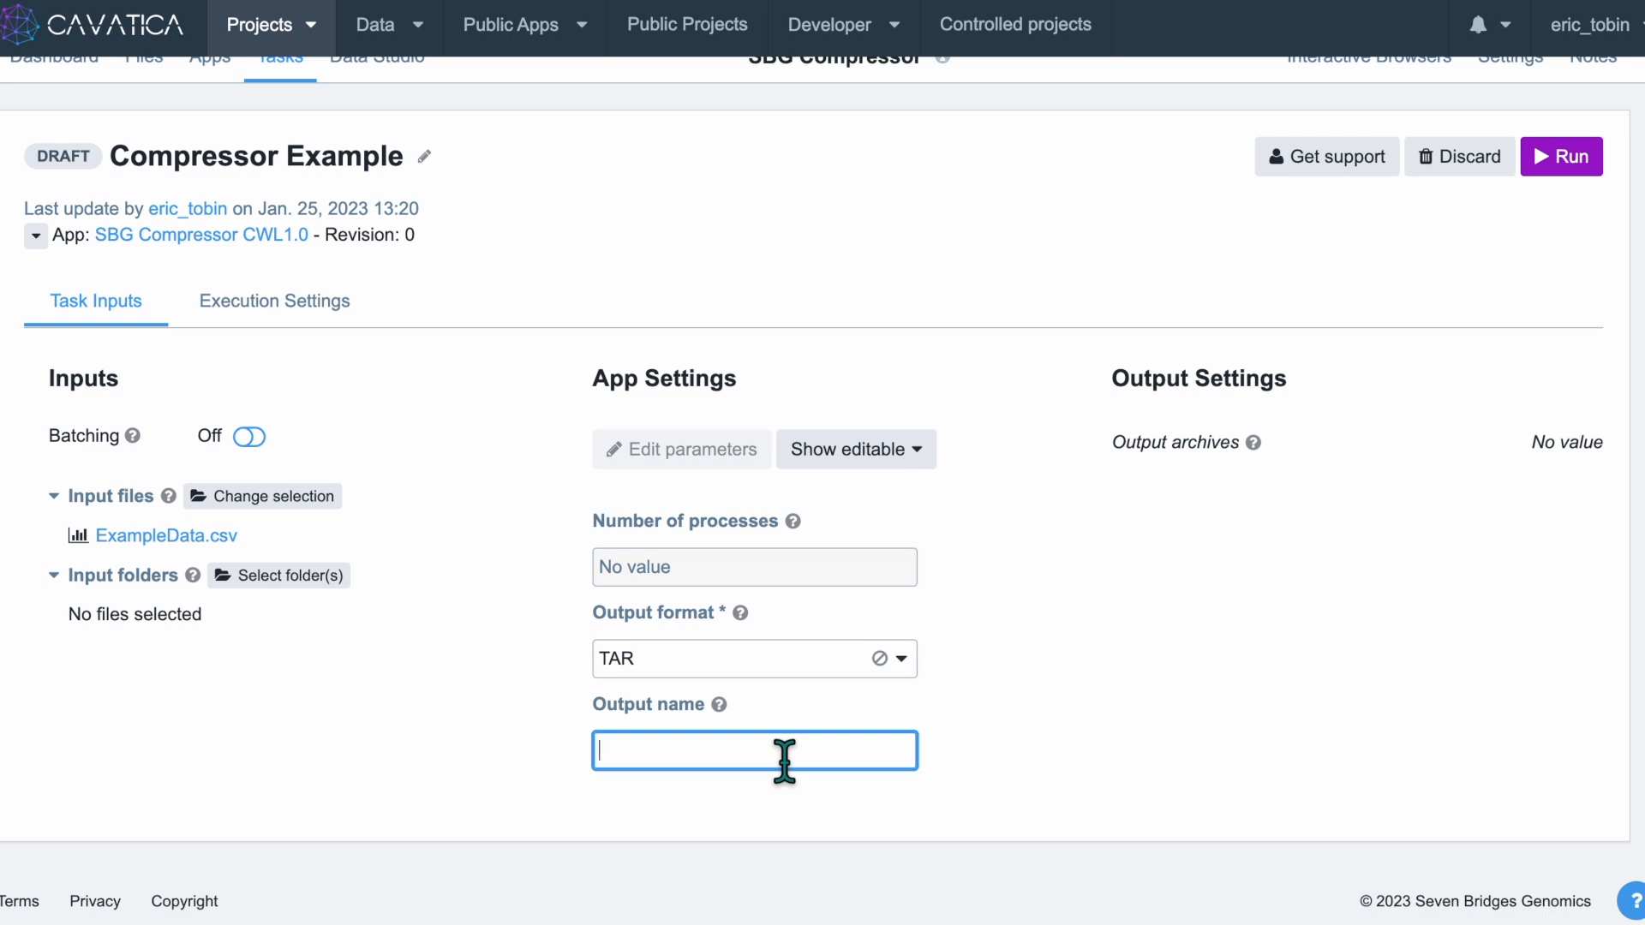
pyautogui.click(1058, 684)
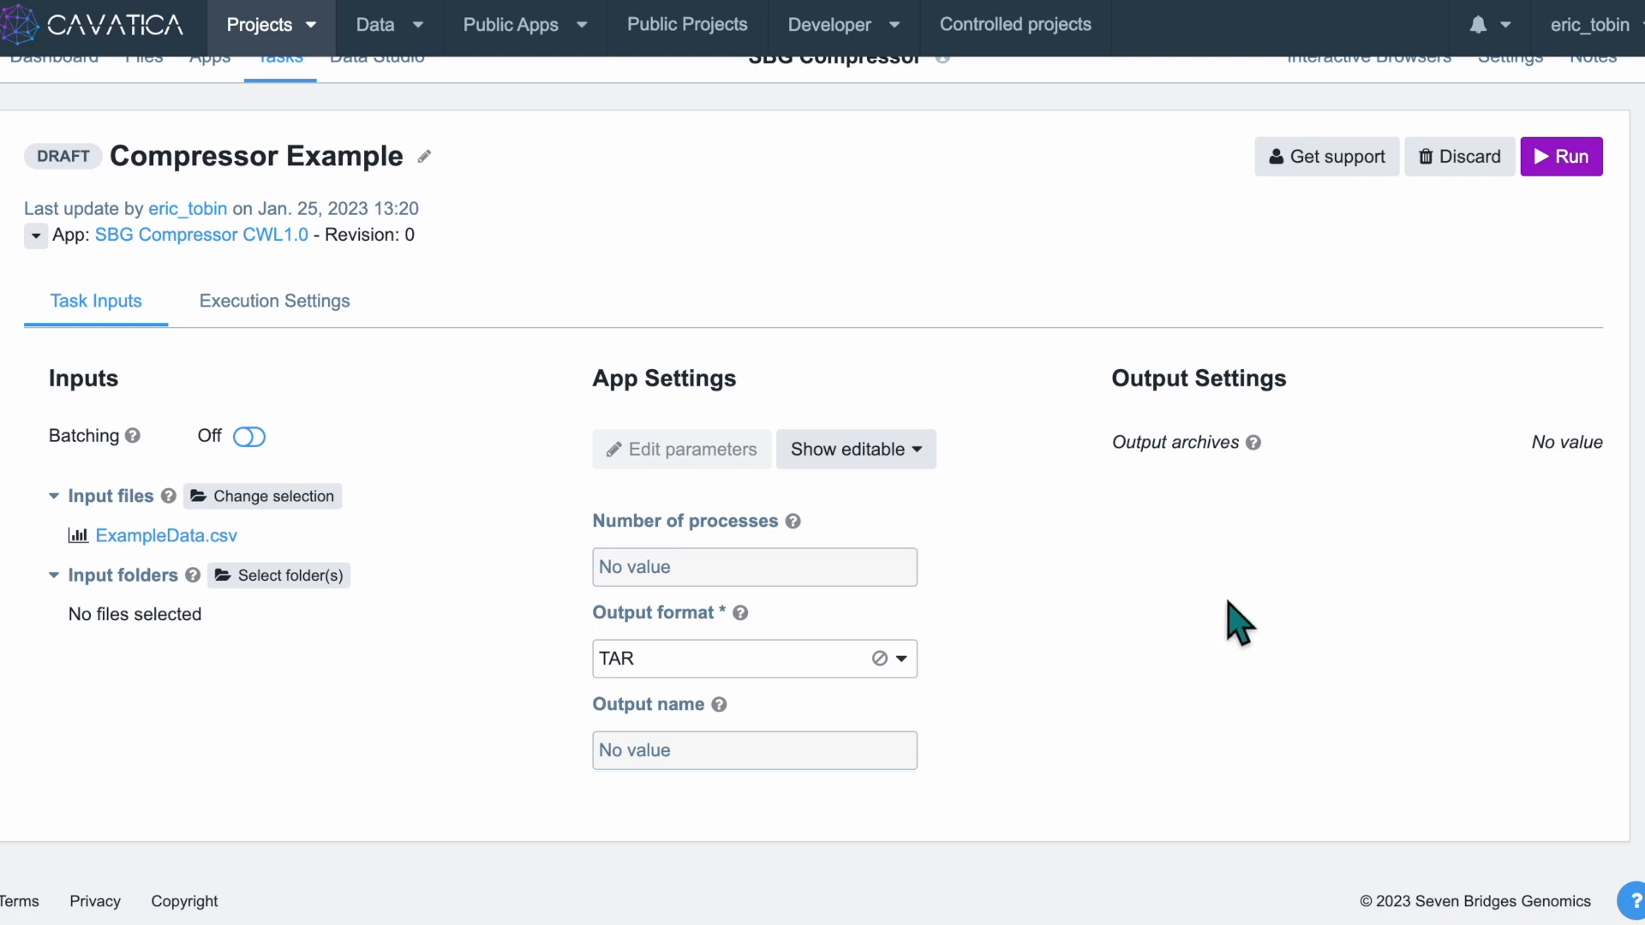
pyautogui.click(723, 754)
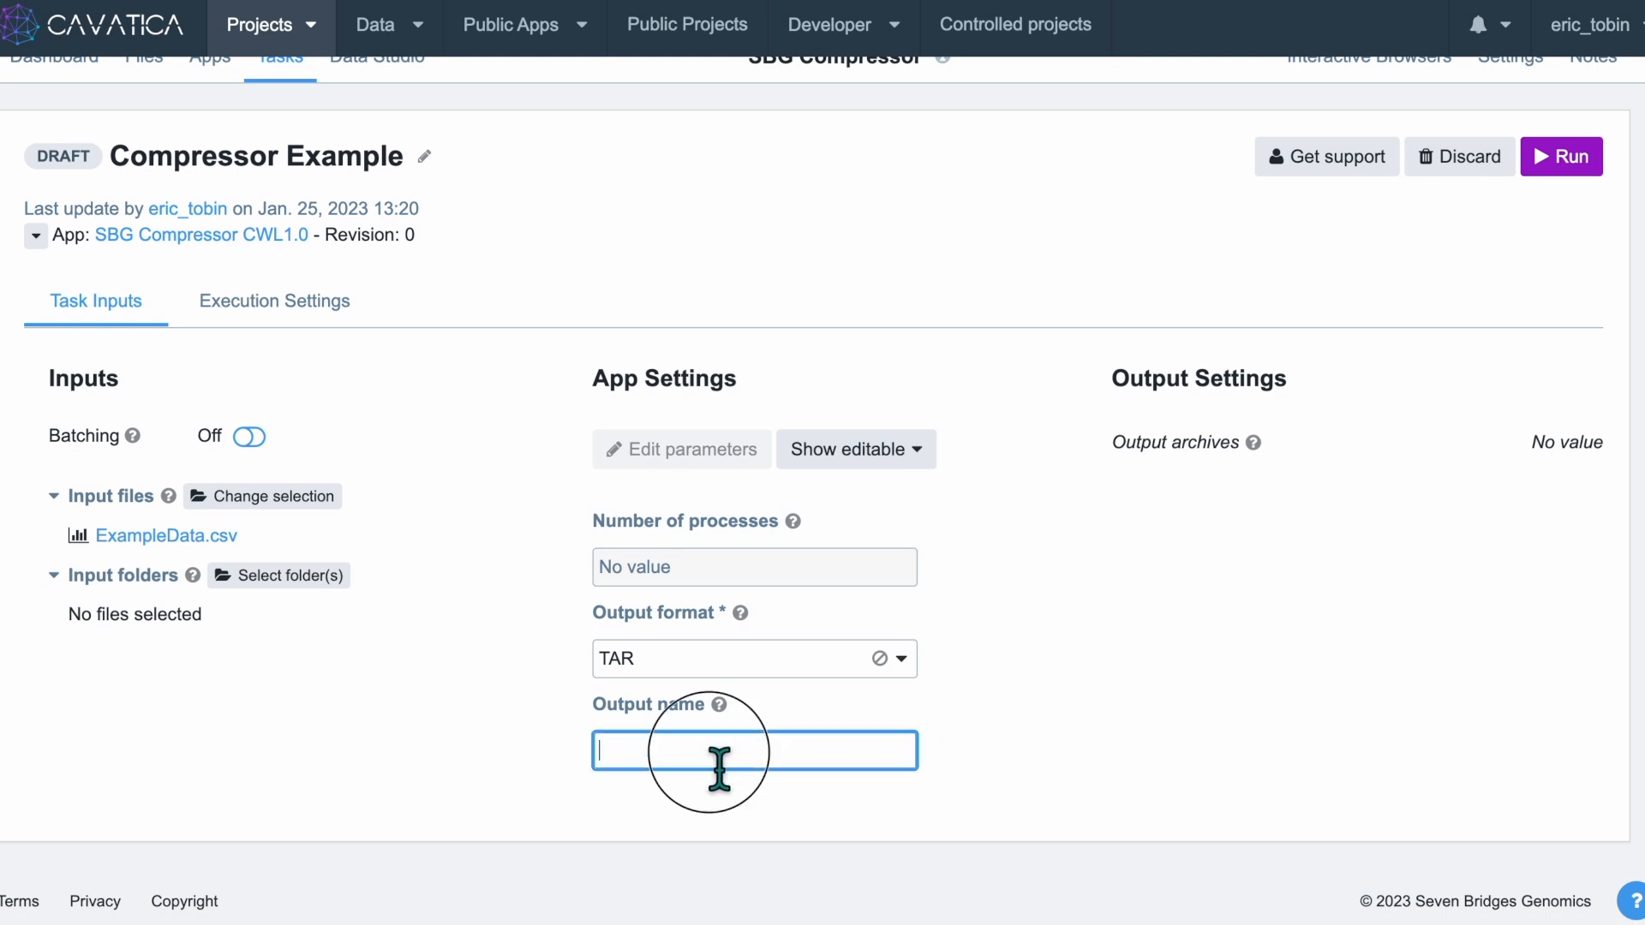
pyautogui.click(1203, 645)
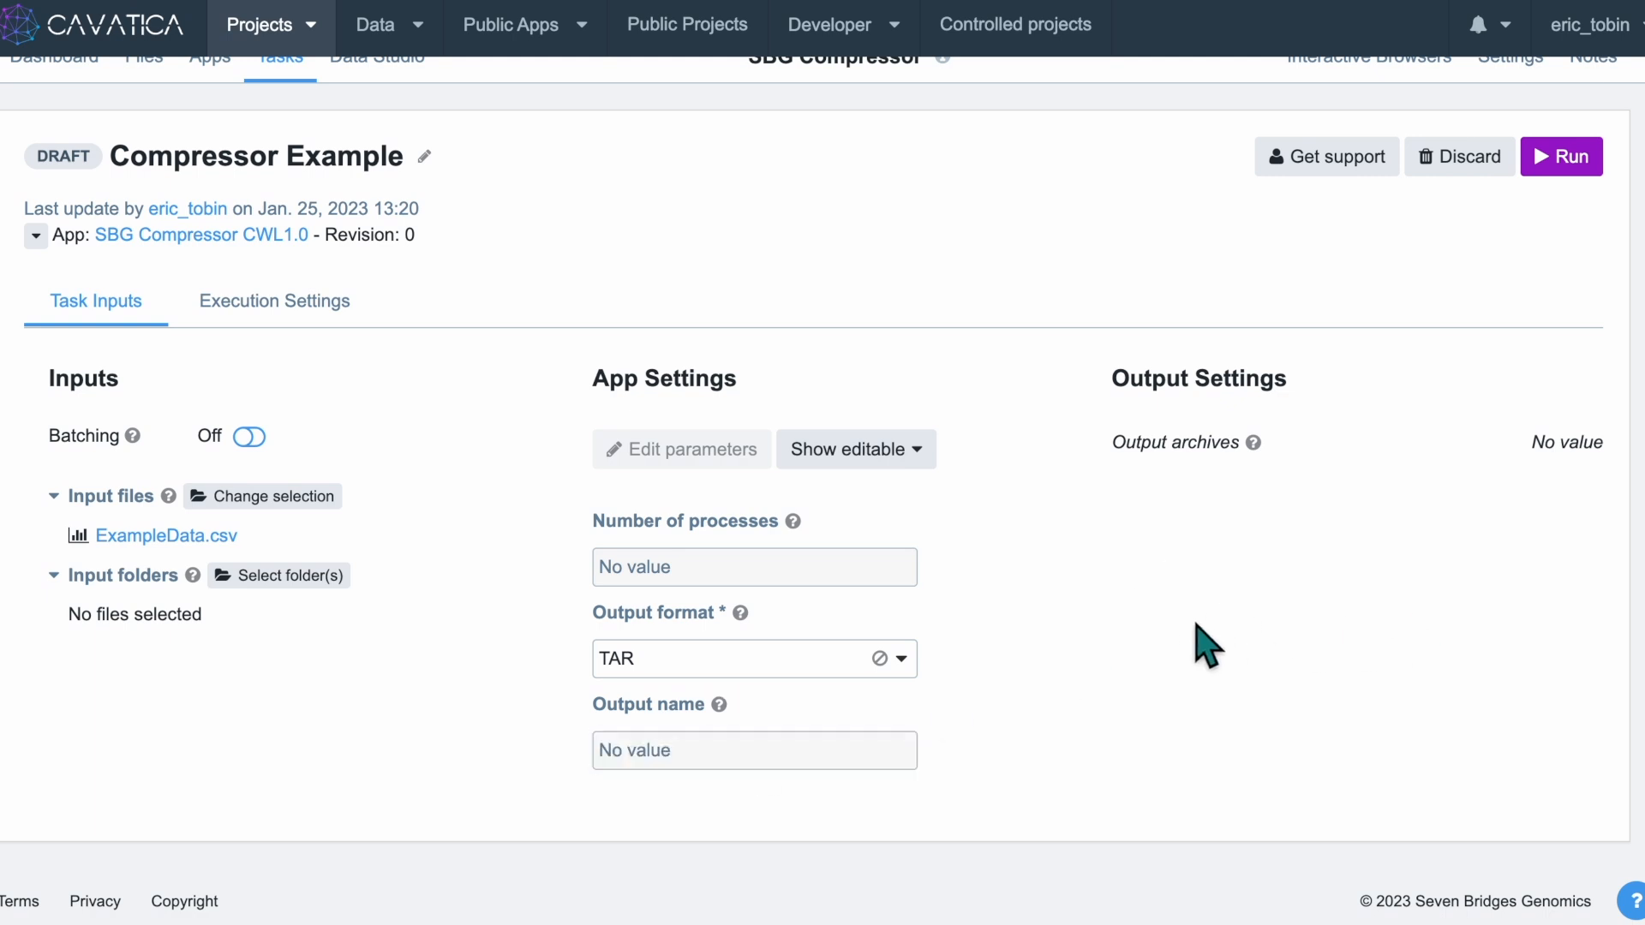
# Run the Compressor Example task and open the project's task list to check its status
pyautogui.click(1570, 163)
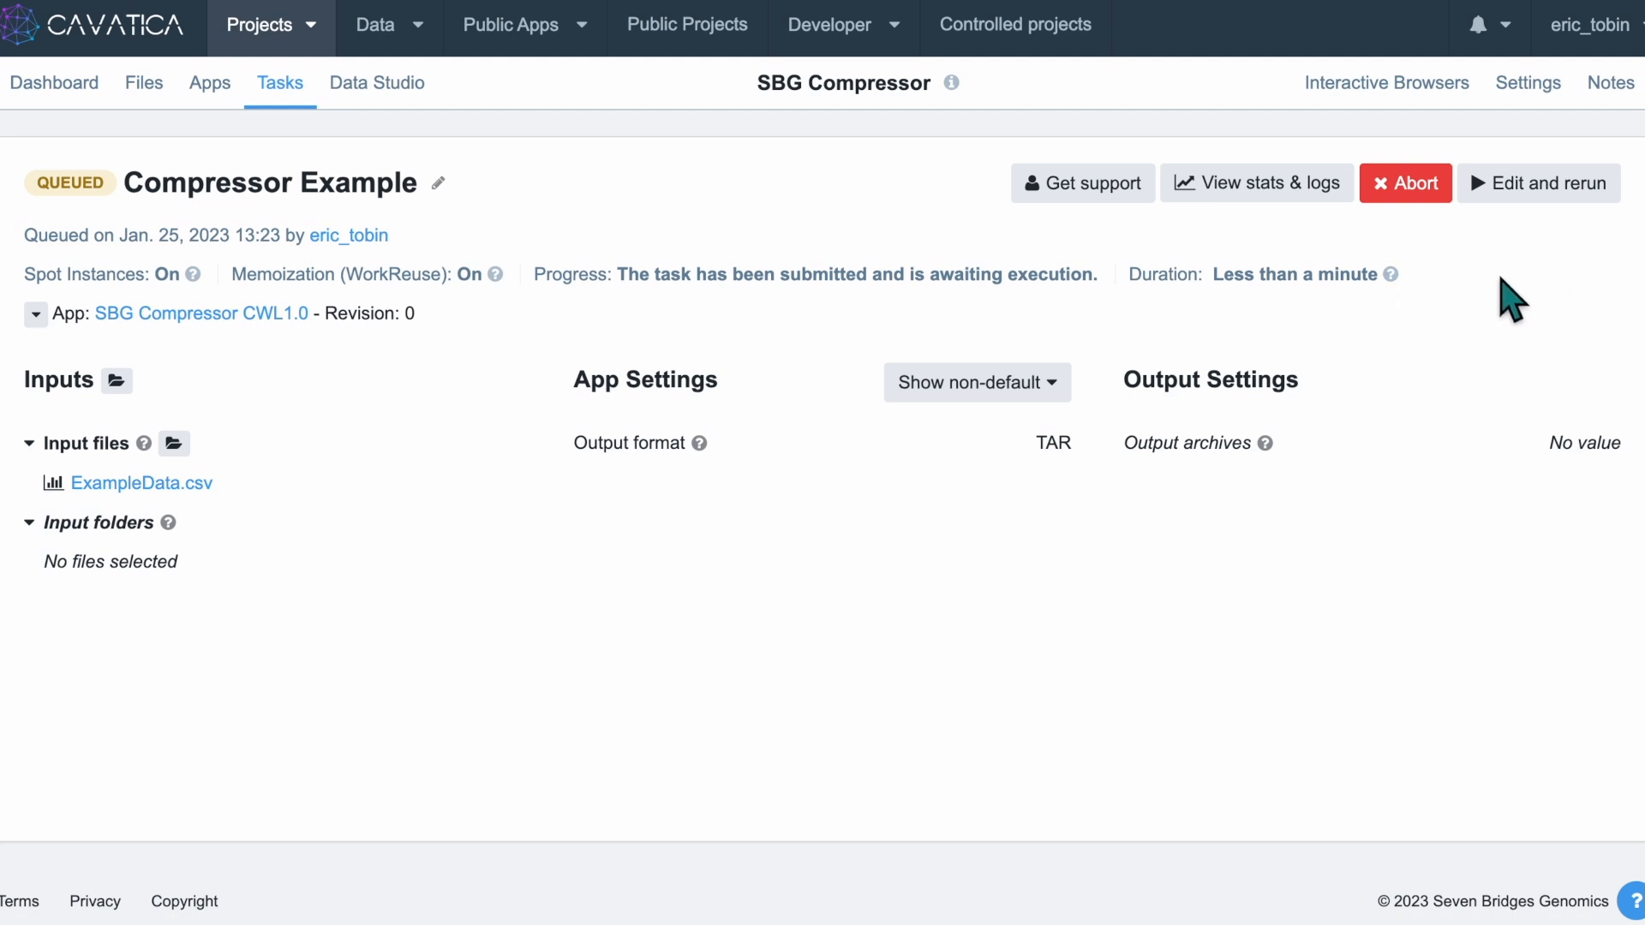
pyautogui.click(280, 101)
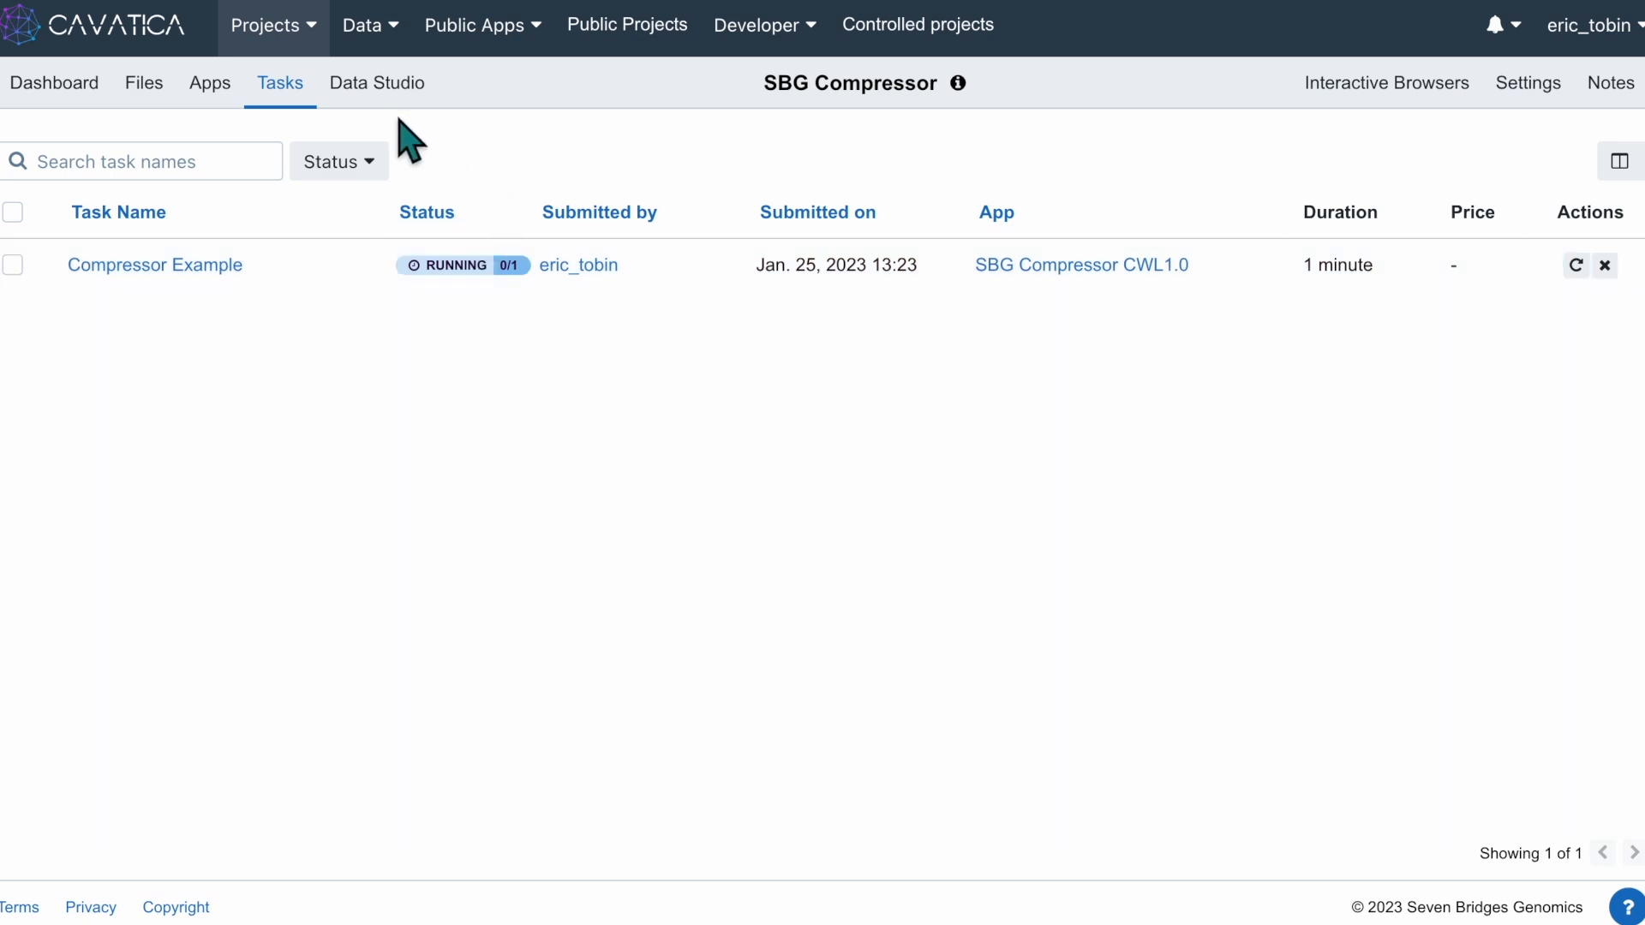
# Create a new Data Studio analysis named Example Hello world with RStudio as its environment
pyautogui.click(394, 86)
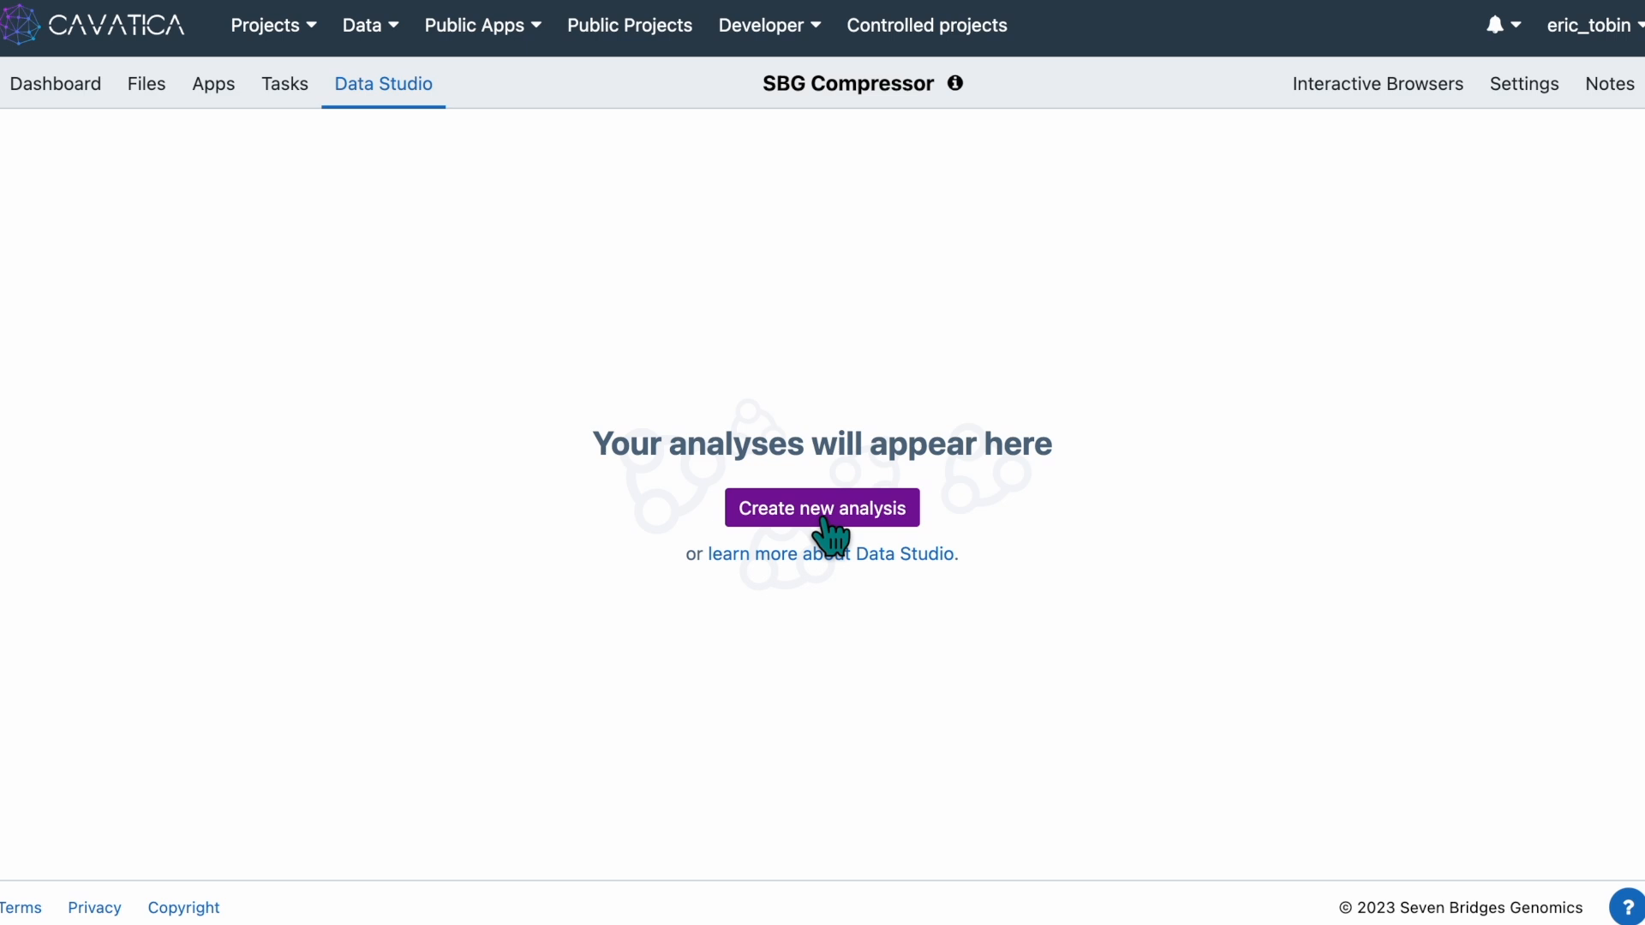
pyautogui.click(827, 537)
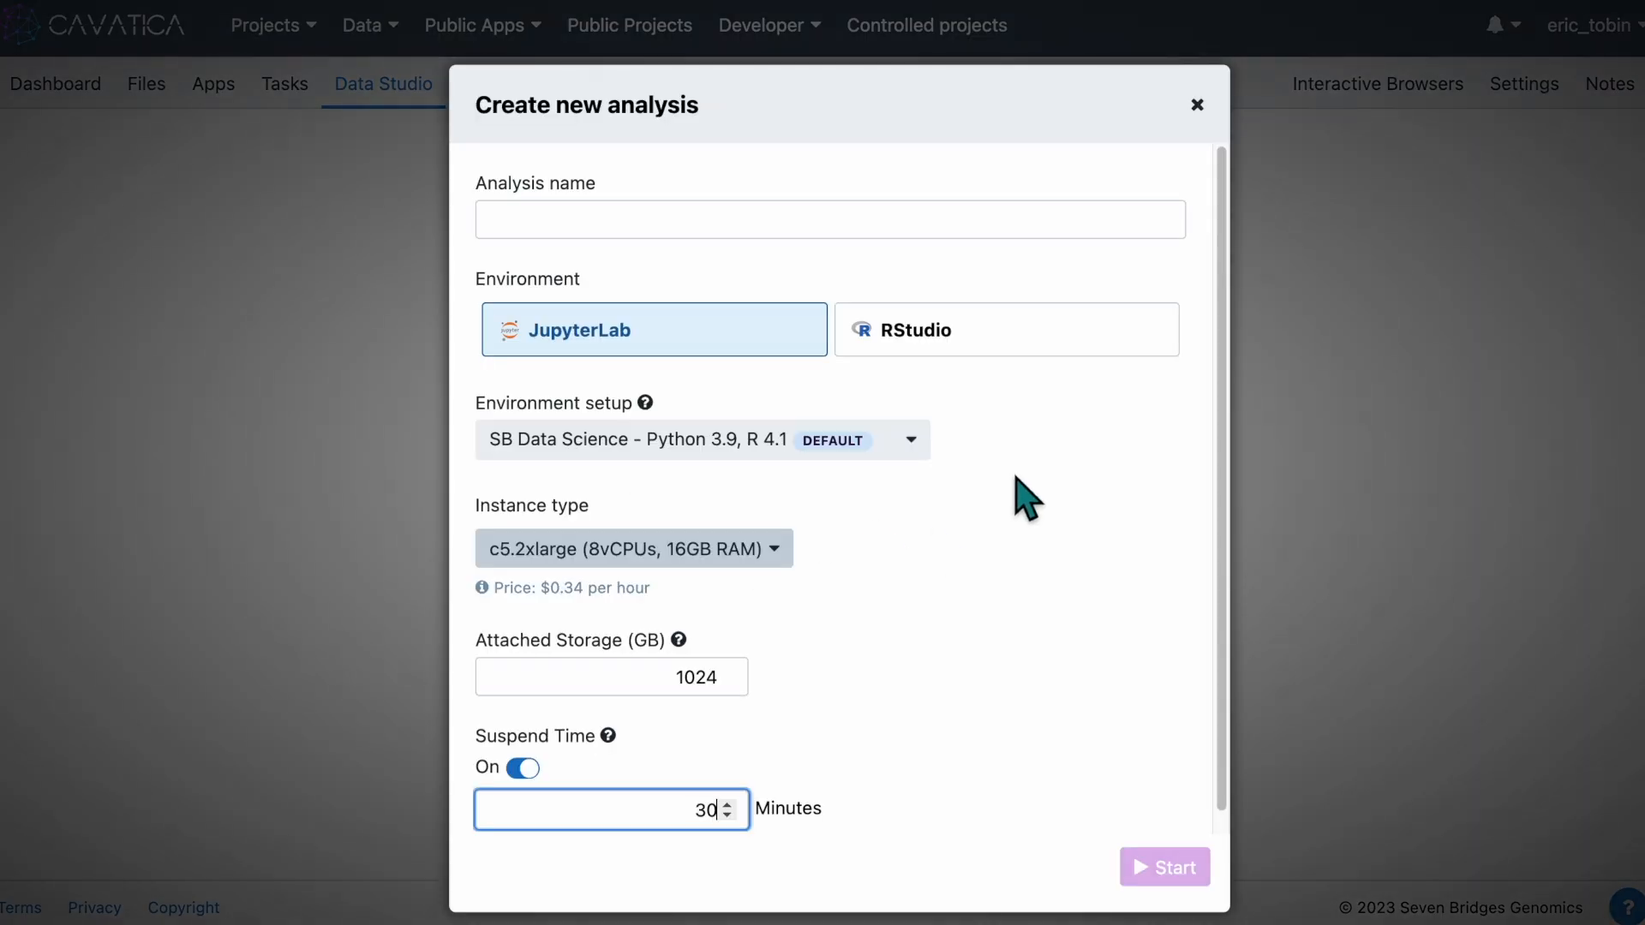
pyautogui.click(644, 229)
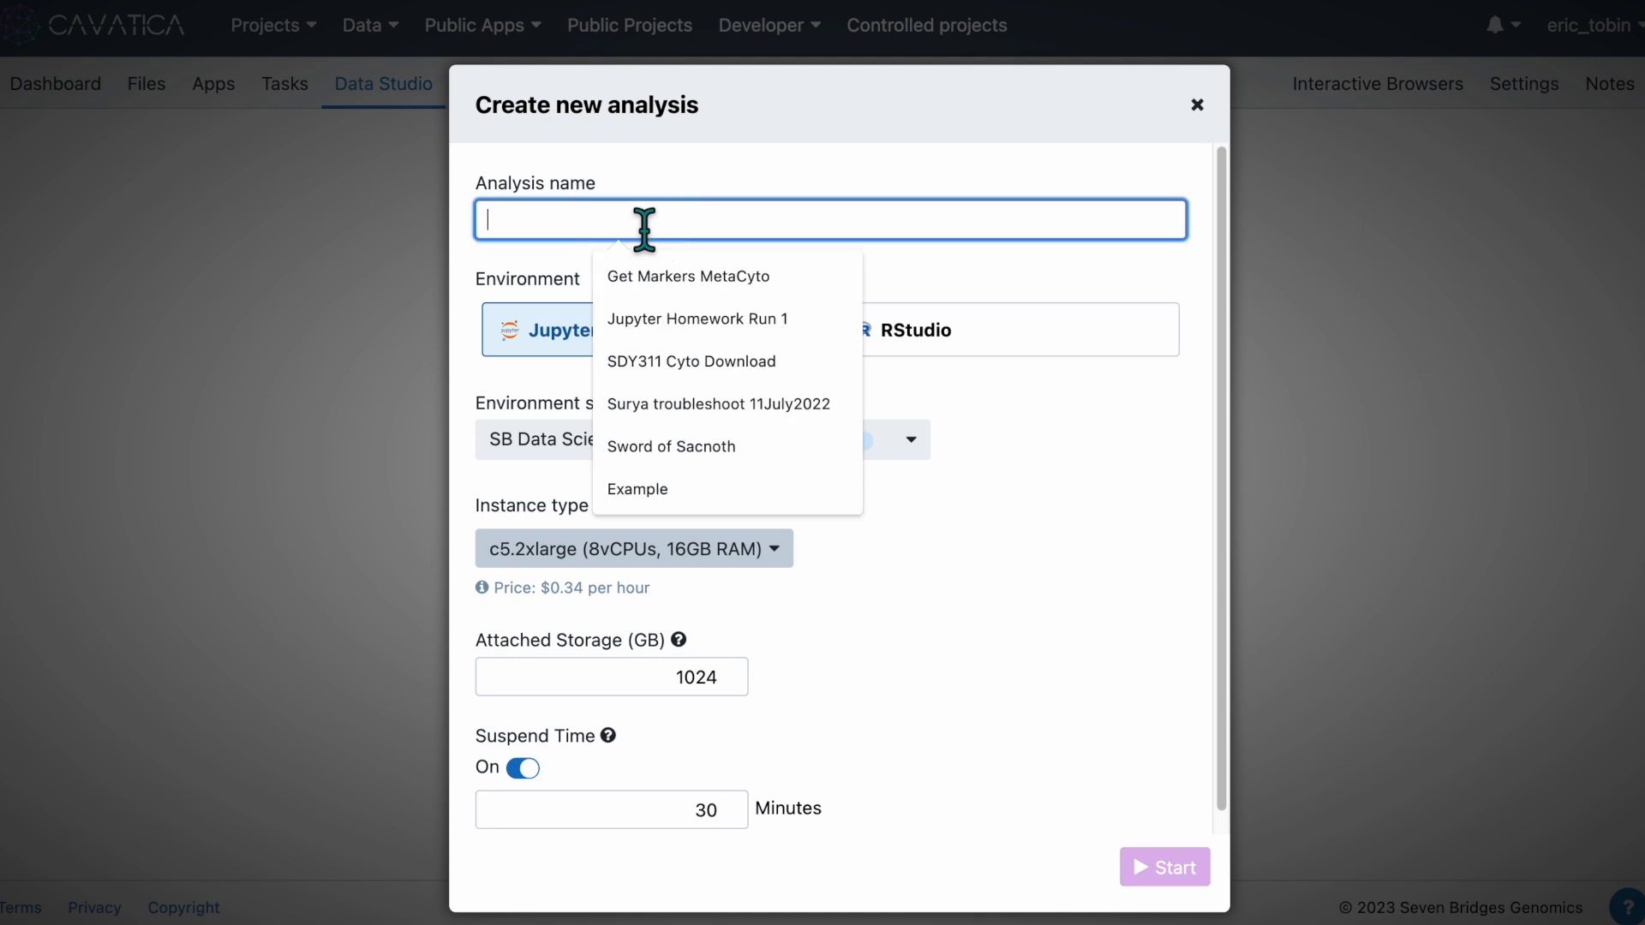
pyautogui.write('Exa')
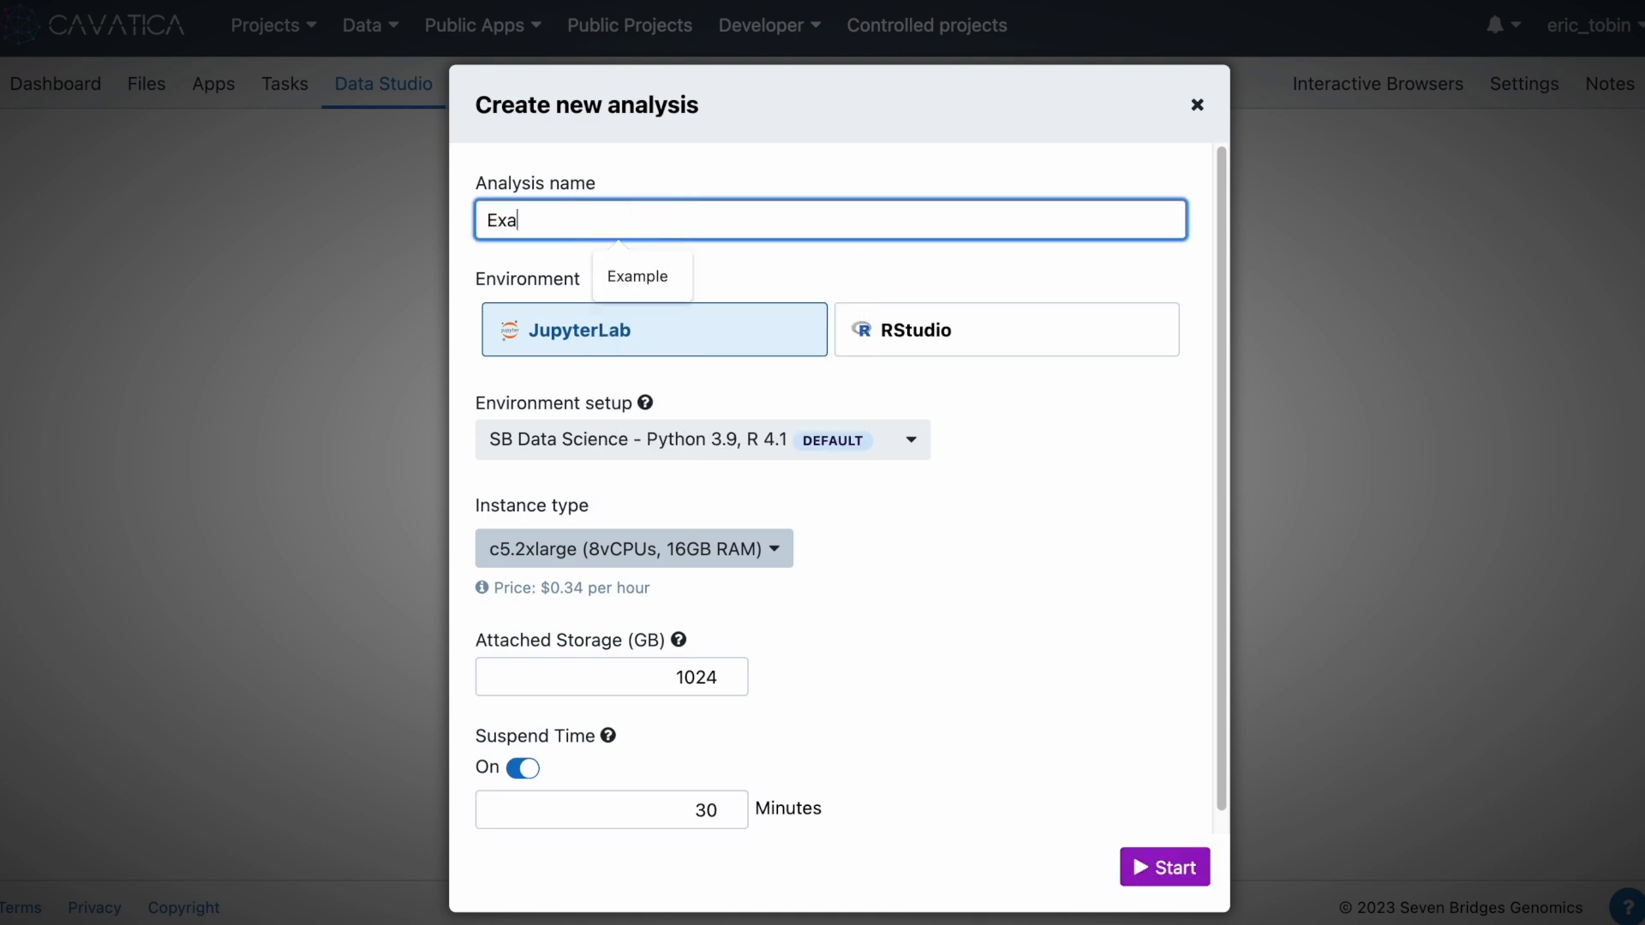
pyautogui.write('mple Hel')
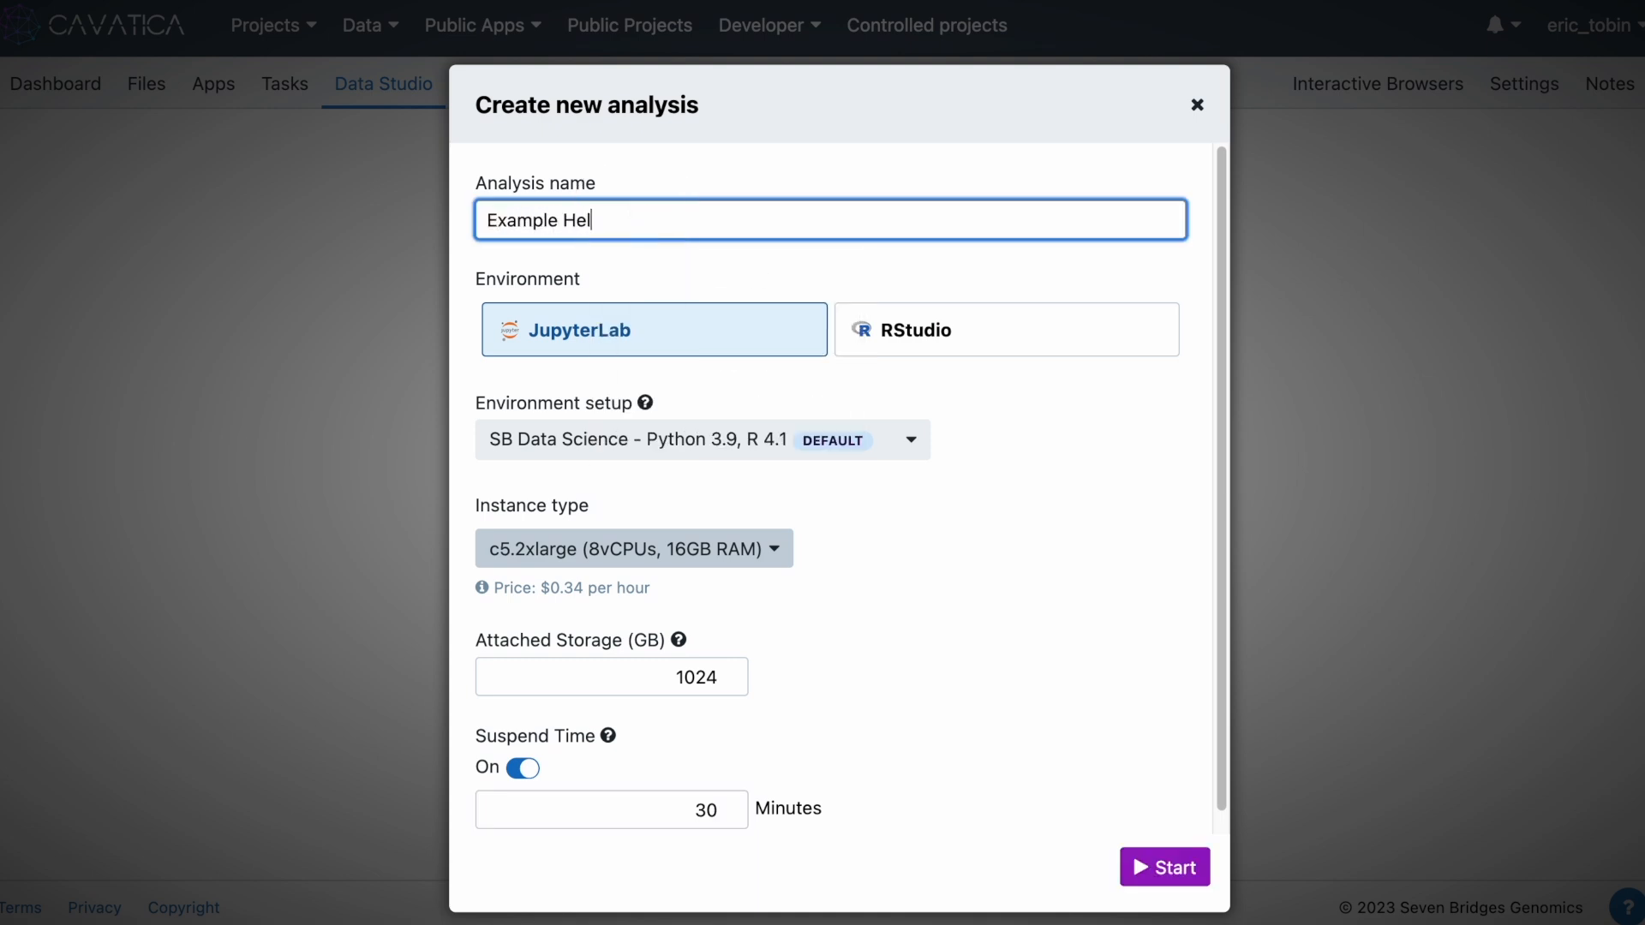
pyautogui.write('lo world')
pyautogui.click(951, 351)
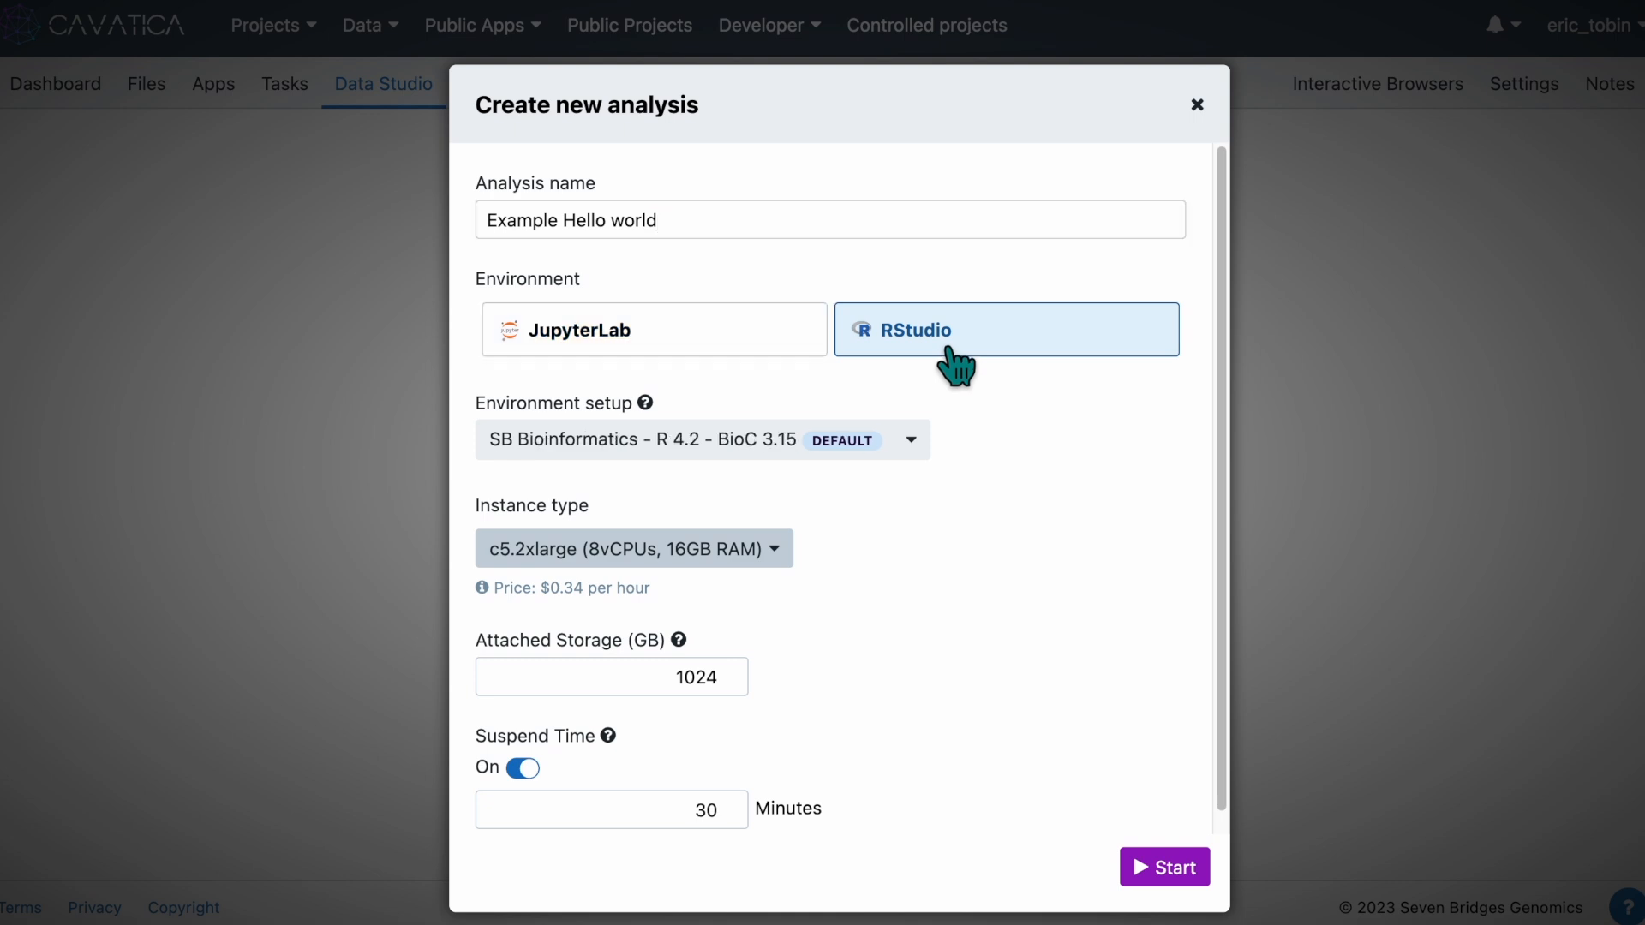
# Review the environment setups and instance types, keep SB Bioinformatics - R 4.2 - BioC 3.15 and c5.2xlarge, and start the analysis
pyautogui.click(528, 450)
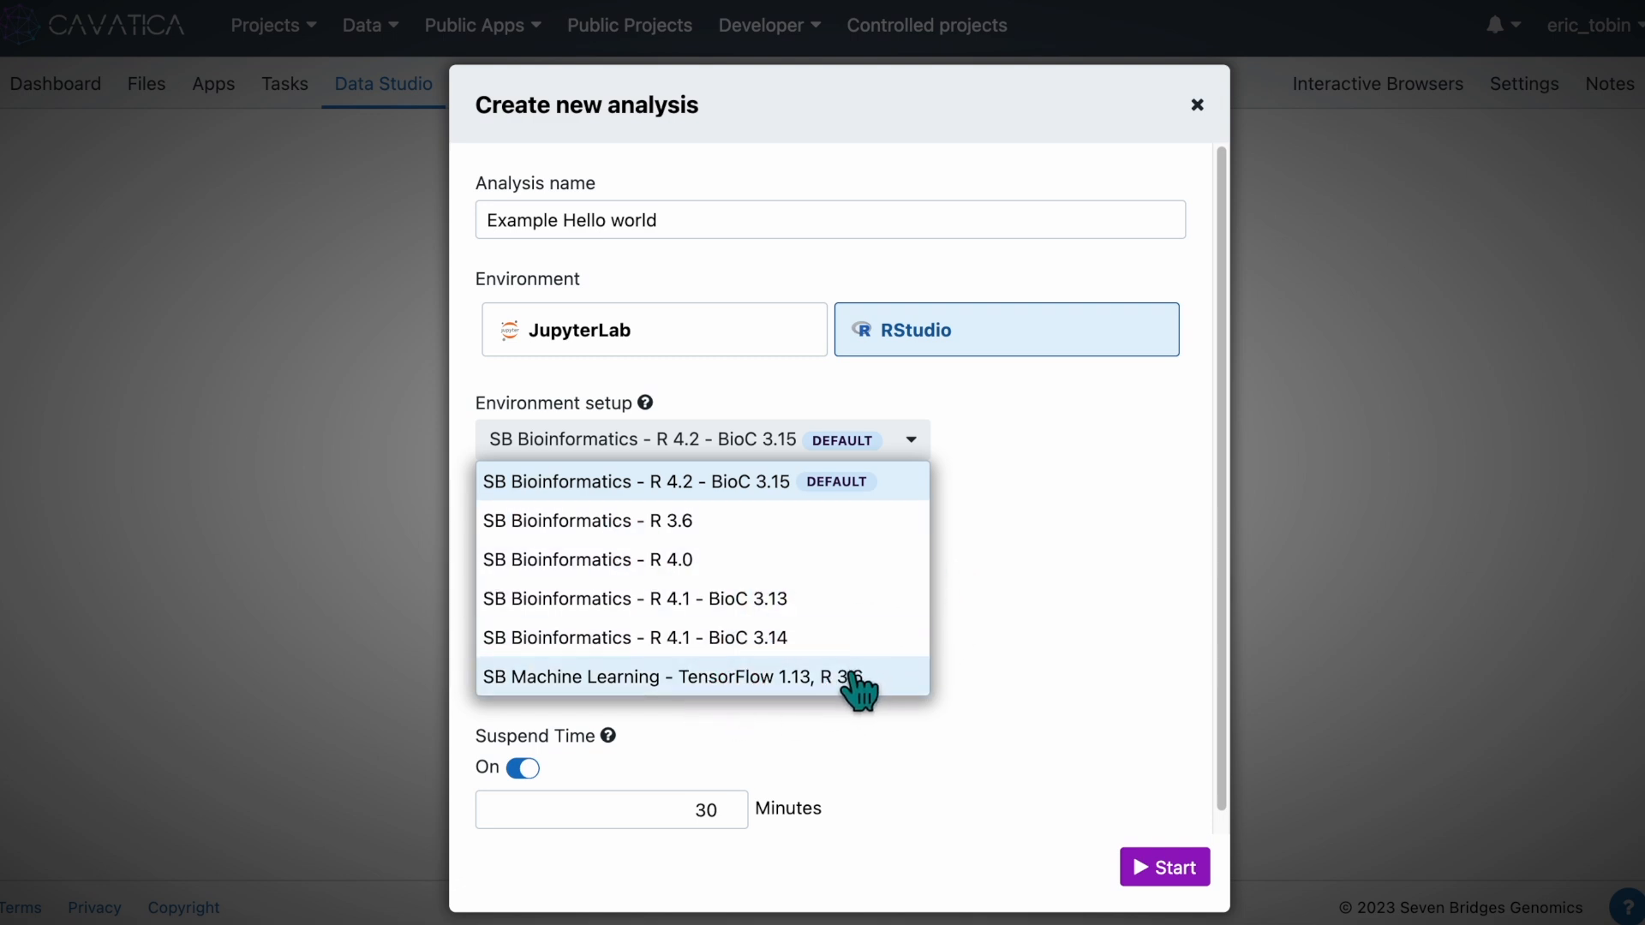
pyautogui.click(1107, 488)
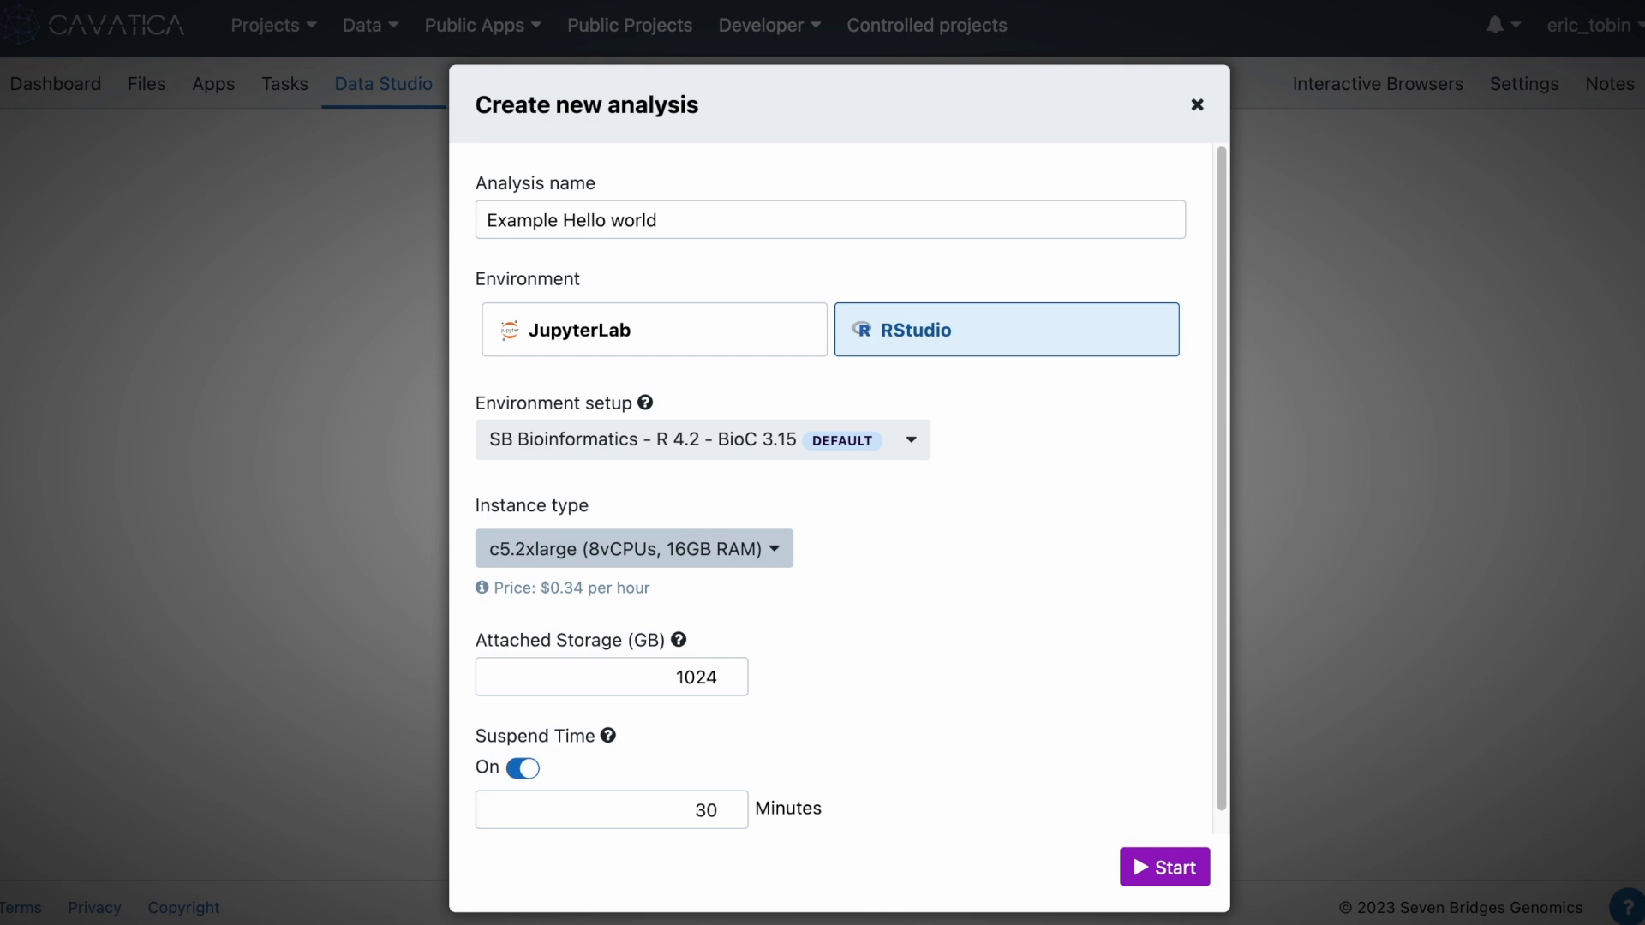
pyautogui.click(775, 557)
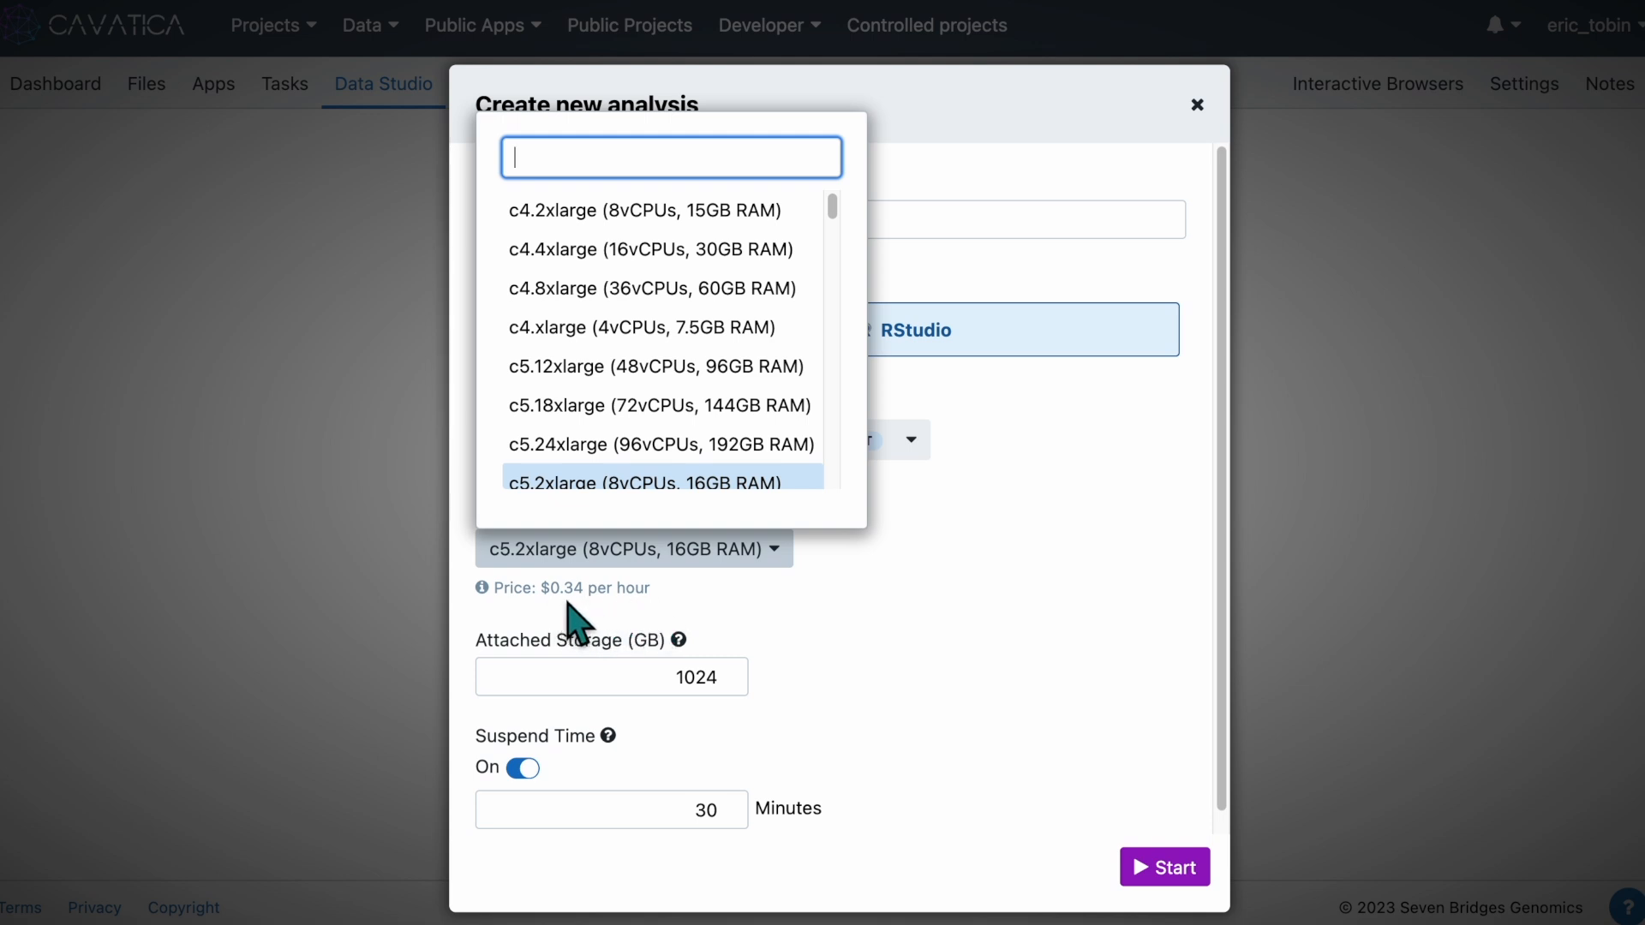
pyautogui.click(1024, 589)
pyautogui.scroll(-1, 947, 587)
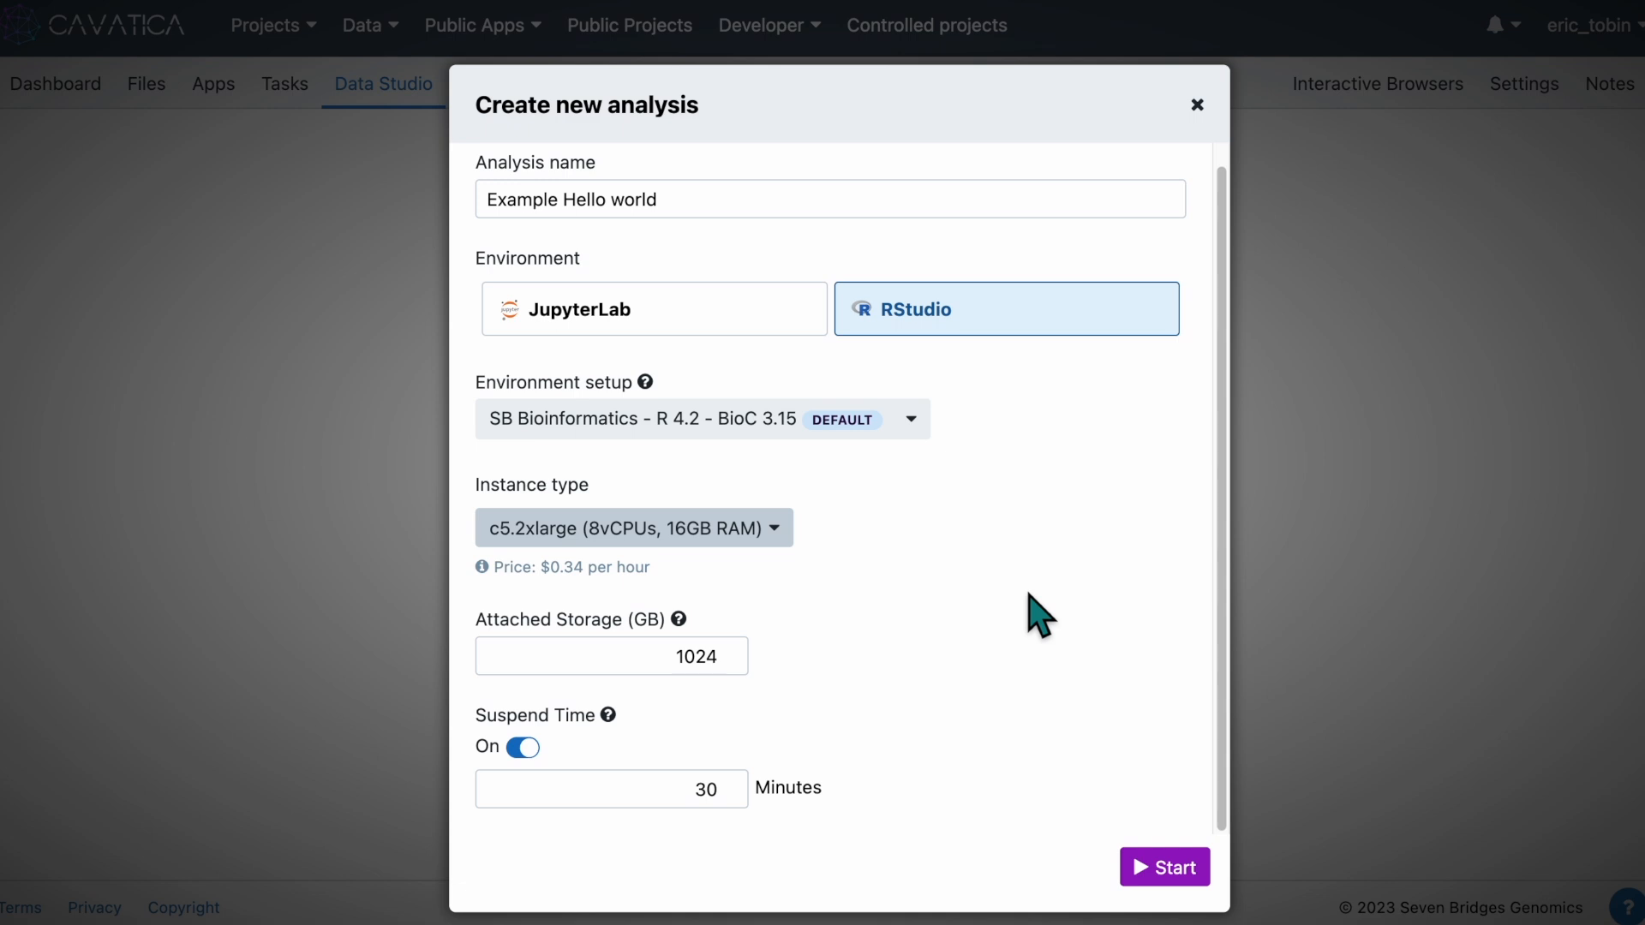
pyautogui.click(1152, 880)
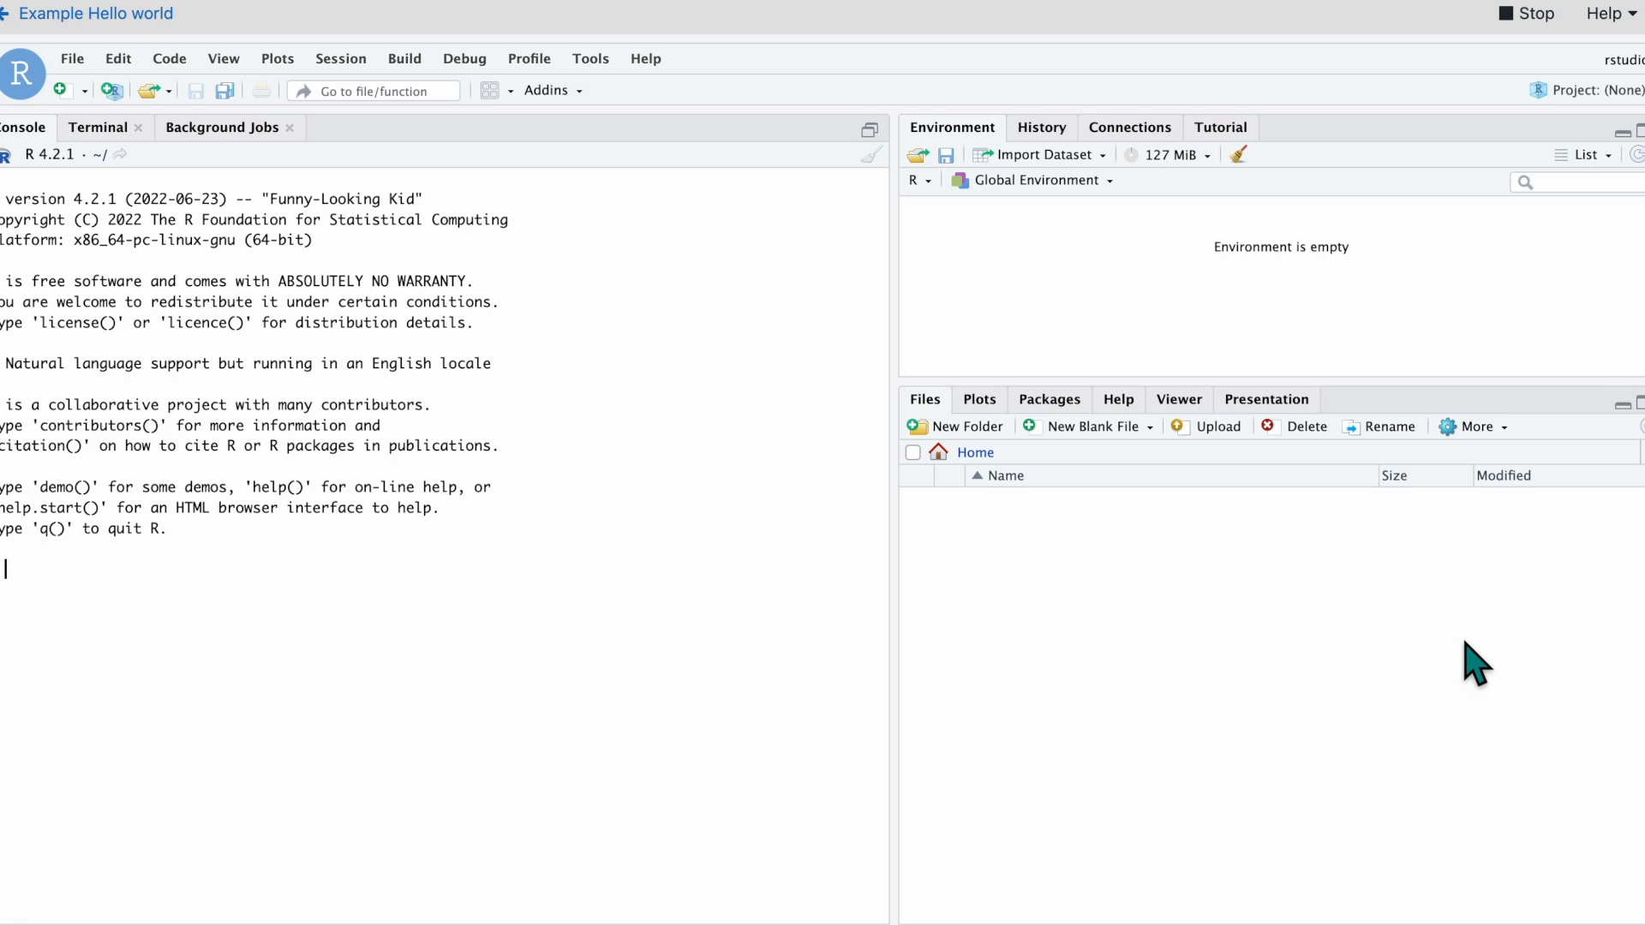
# Create a new R script with the lines a = "Hello, World" and print(a)
pyautogui.click(60, 94)
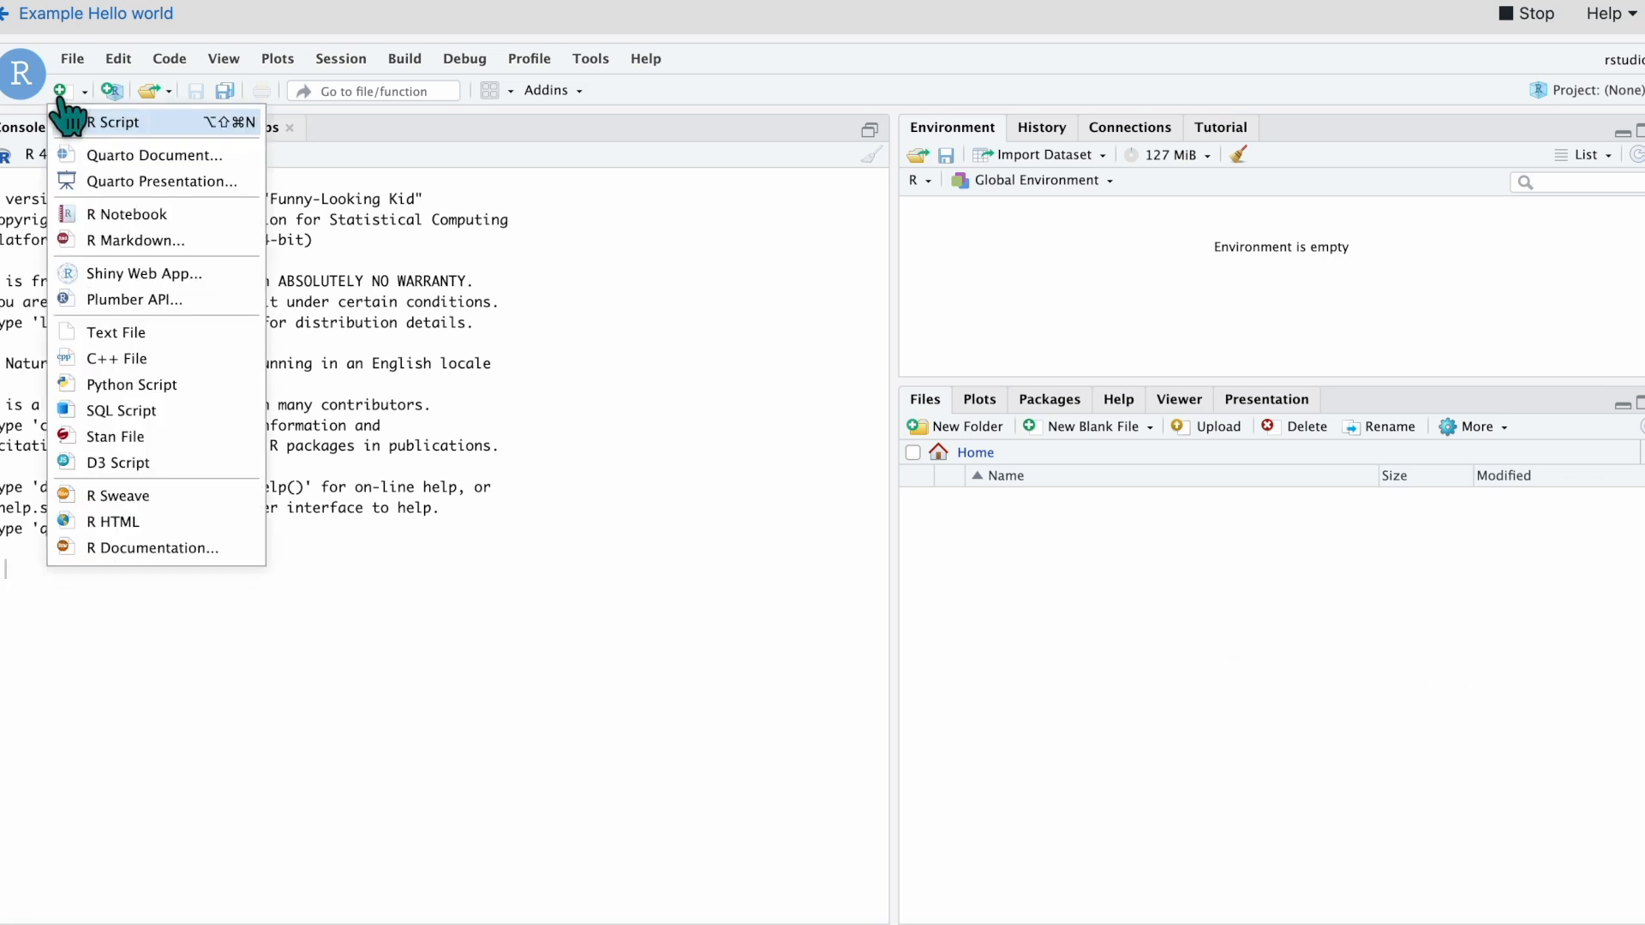
pyautogui.click(143, 125)
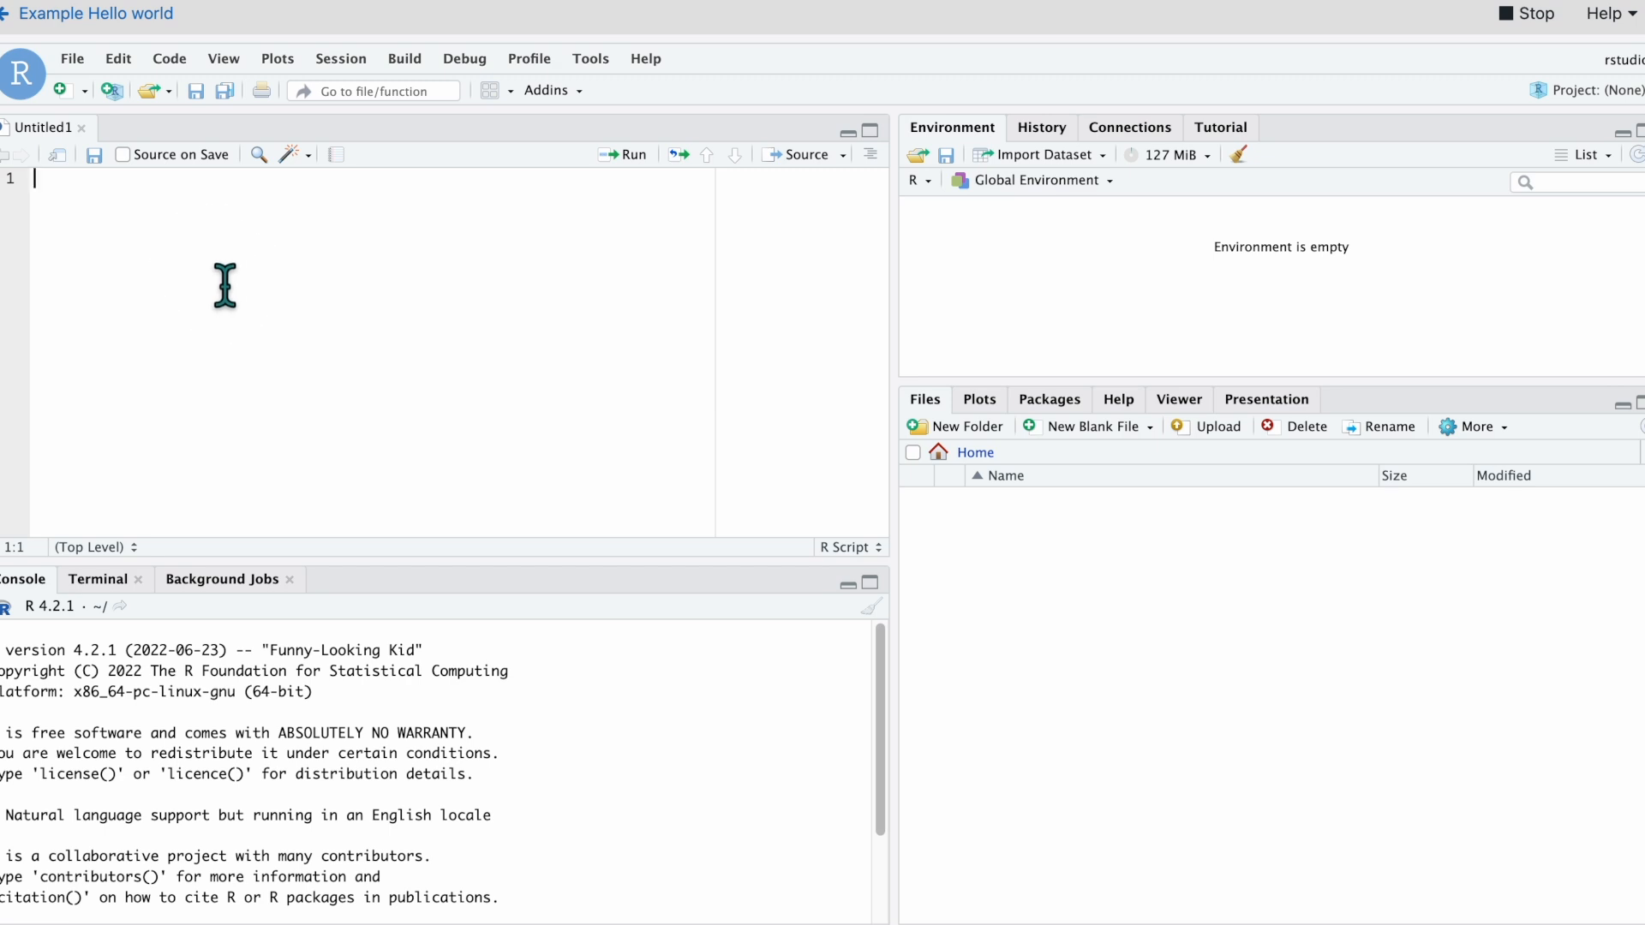
pyautogui.write('a = "Hello, World')
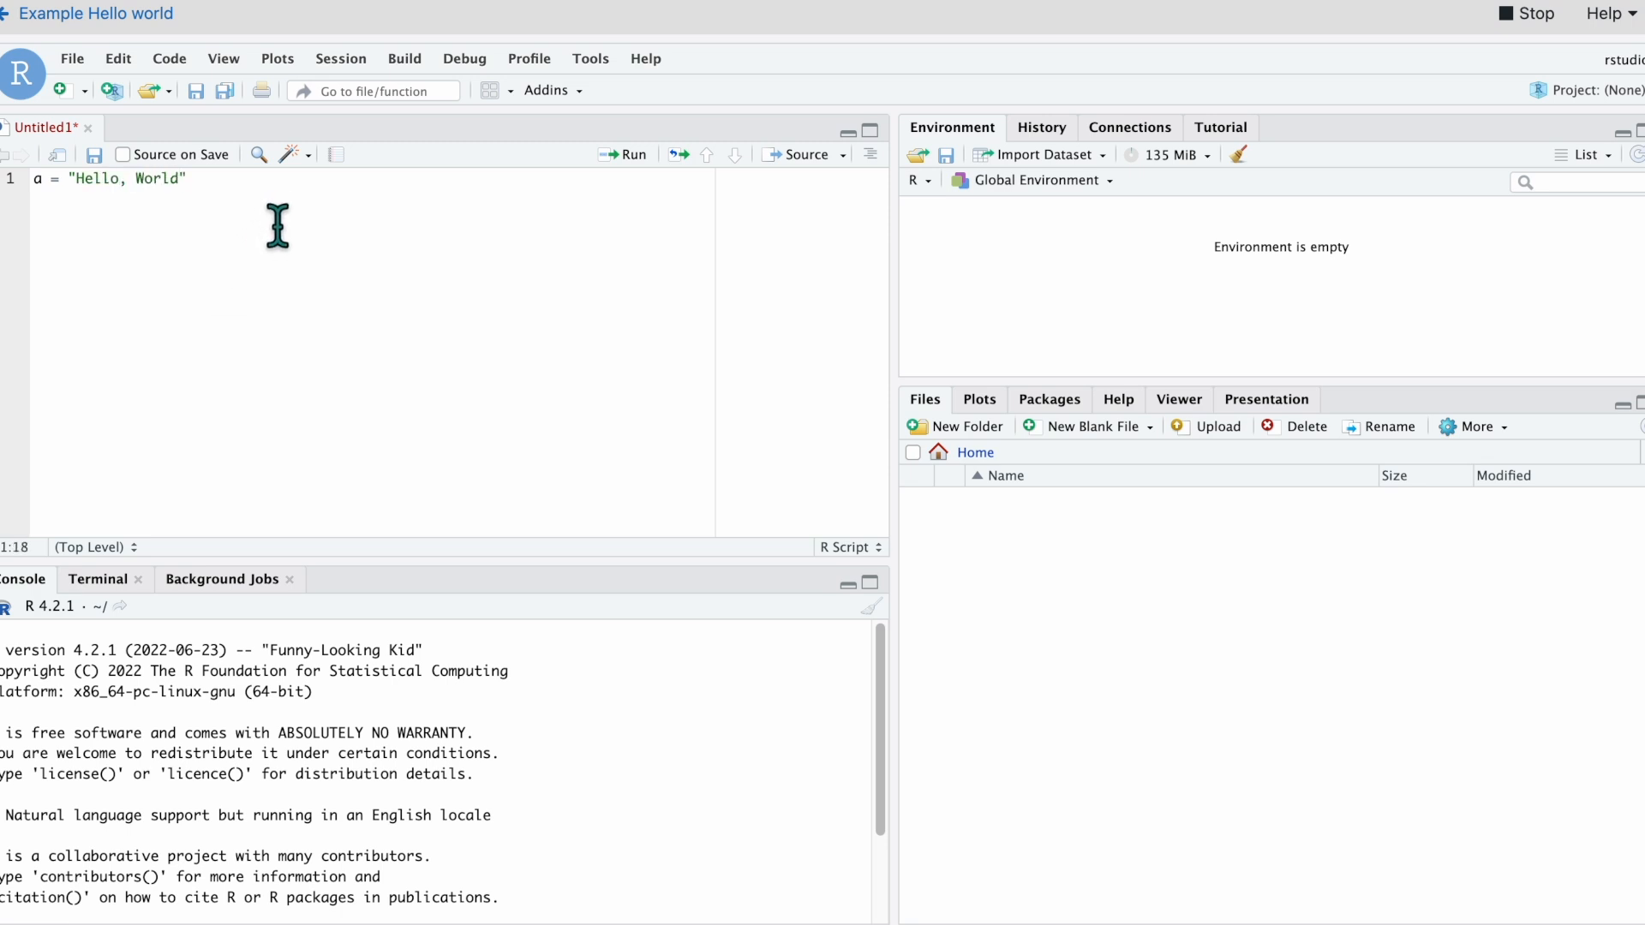
pyautogui.press('Return')
pyautogui.press('BackSpace')
pyautogui.press('End')
pyautogui.press('Return')
pyautogui.write('print')
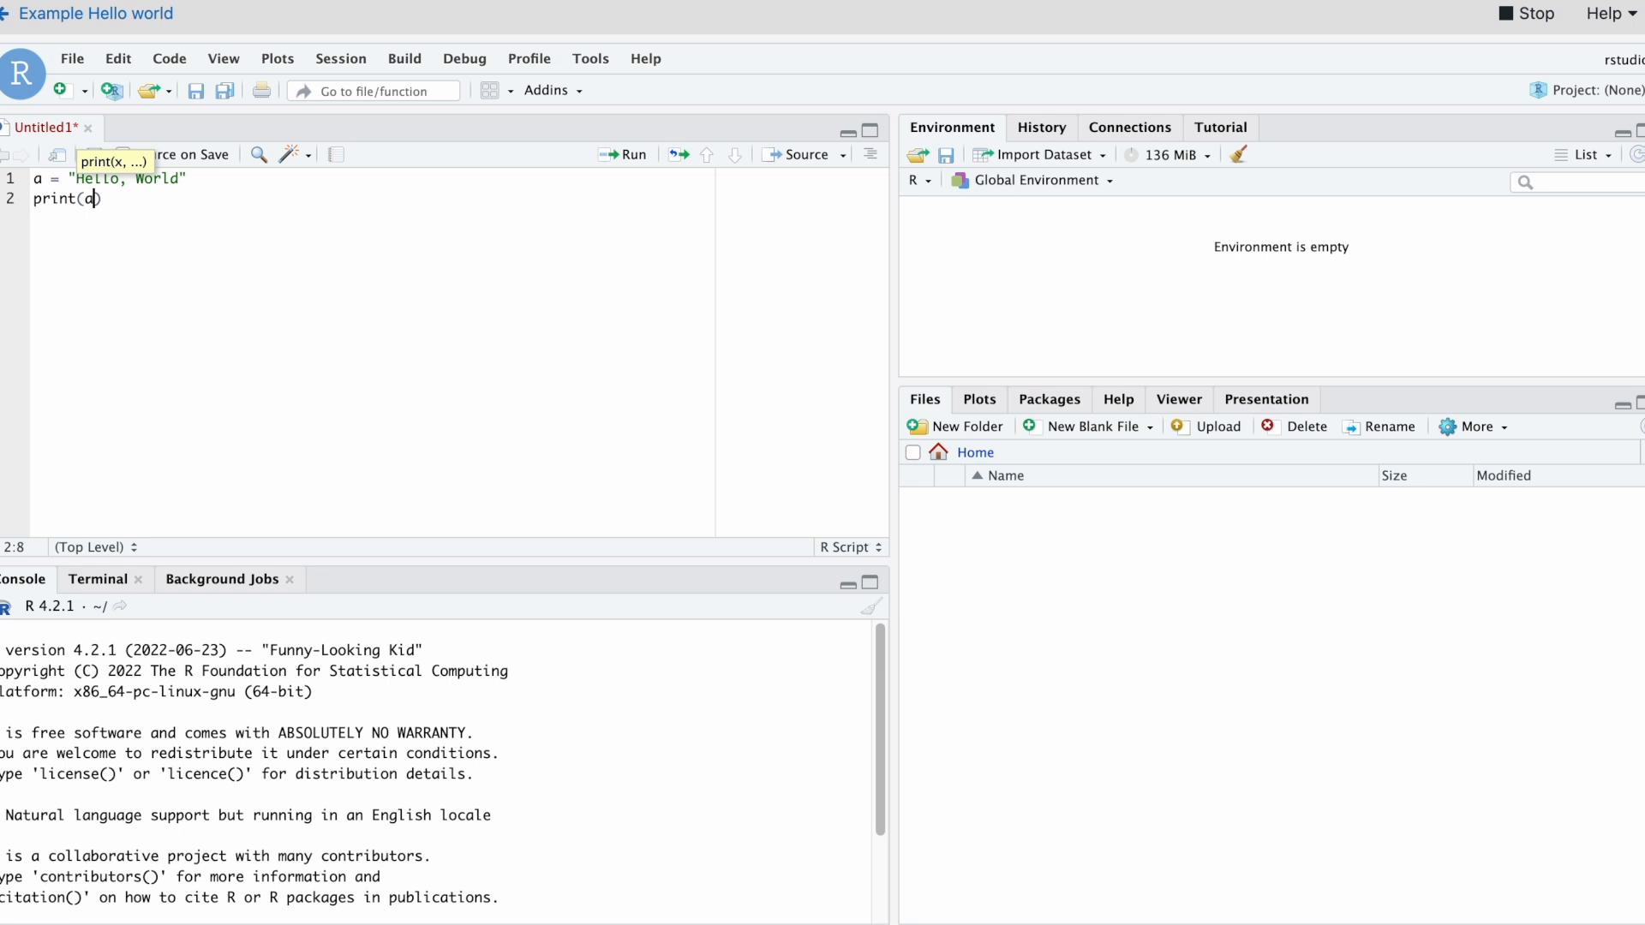
# Run both lines of the R script one after the other and check the printed output in the console
pyautogui.click(279, 189)
pyautogui.click(623, 161)
pyautogui.click(624, 161)
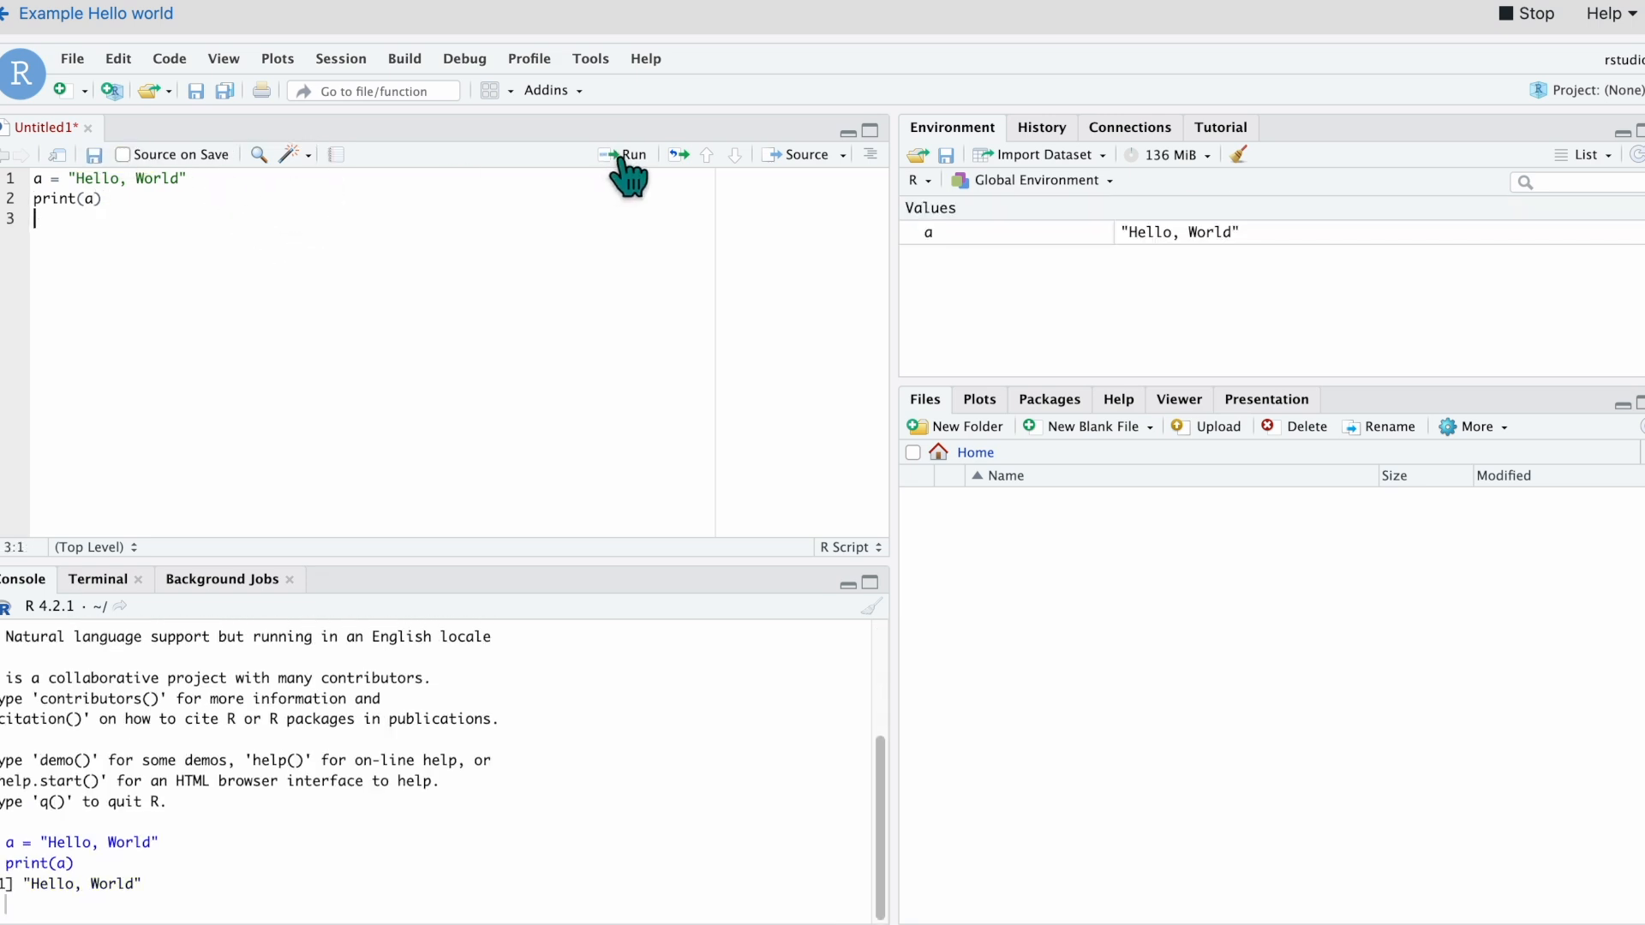
pyautogui.click(156, 899)
pyautogui.moveTo(156, 904); pyautogui.dragTo(2, 904)
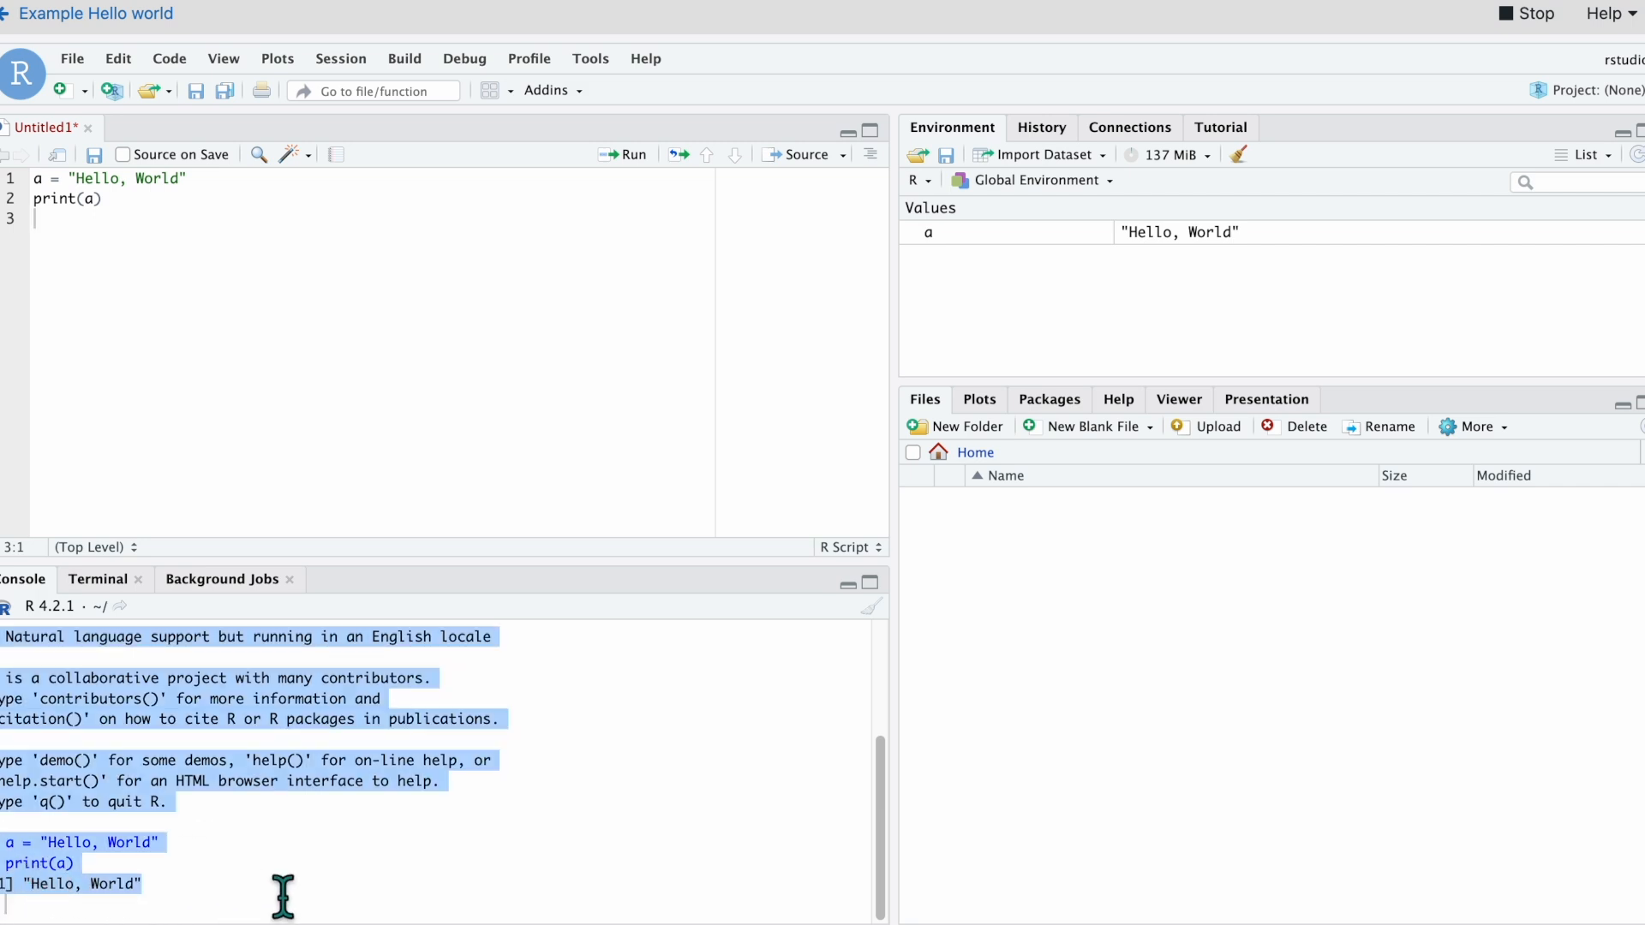
pyautogui.click(283, 896)
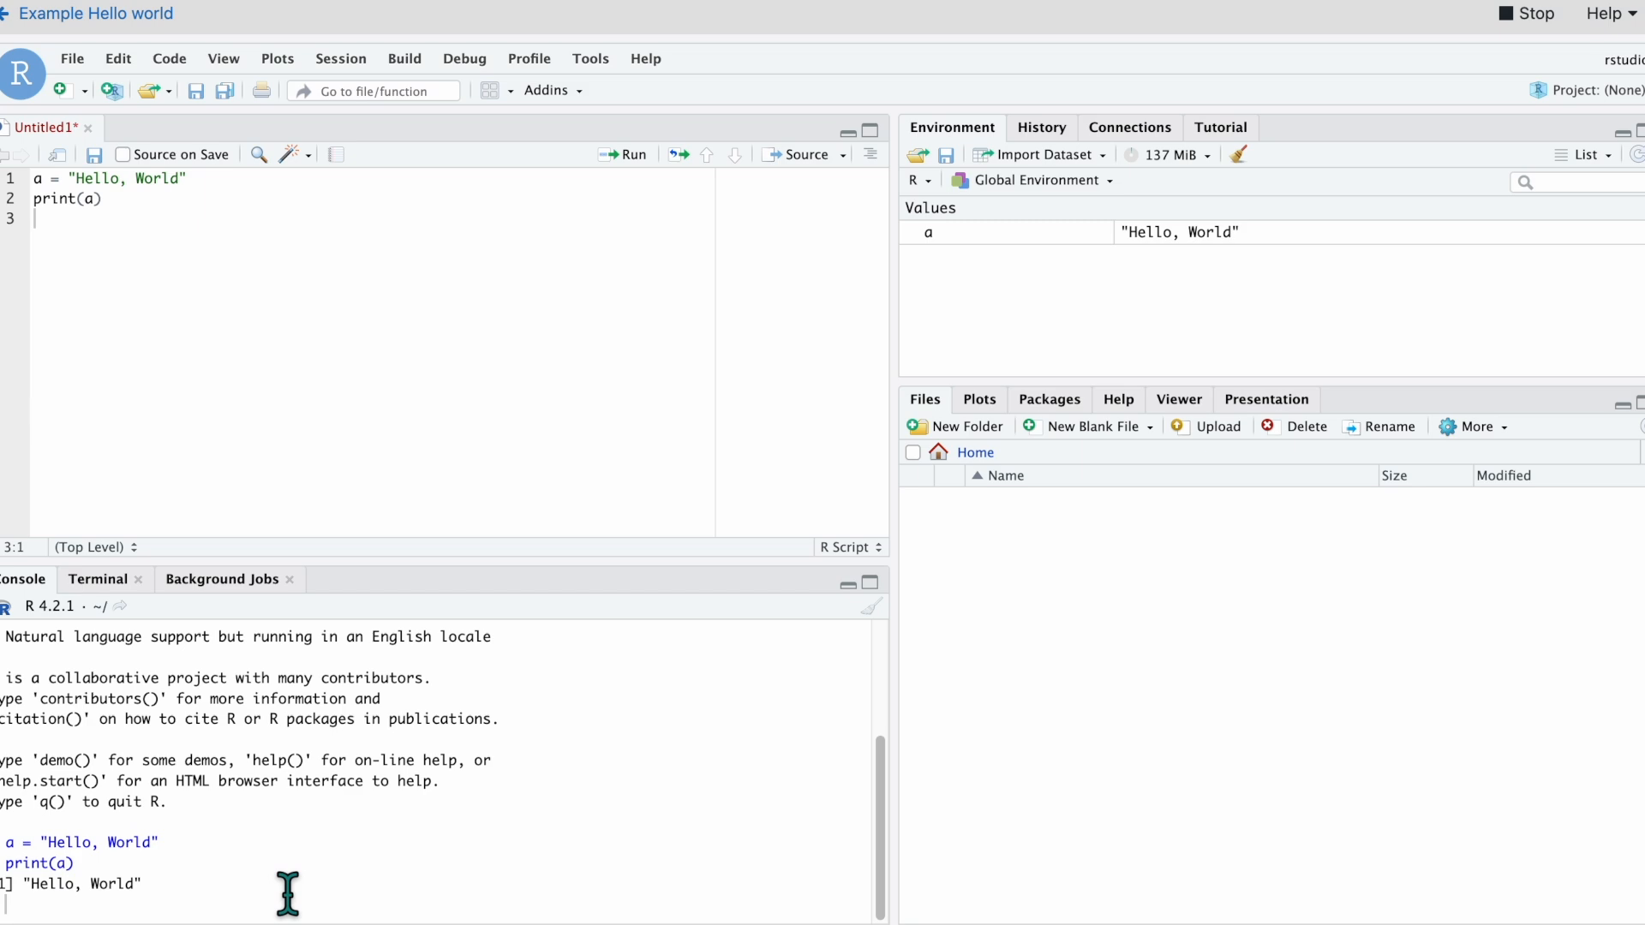
# Stop the Example Hello world analysis and return to the project's list of Data Studio analyses
pyautogui.click(1504, 17)
pyautogui.click(1149, 562)
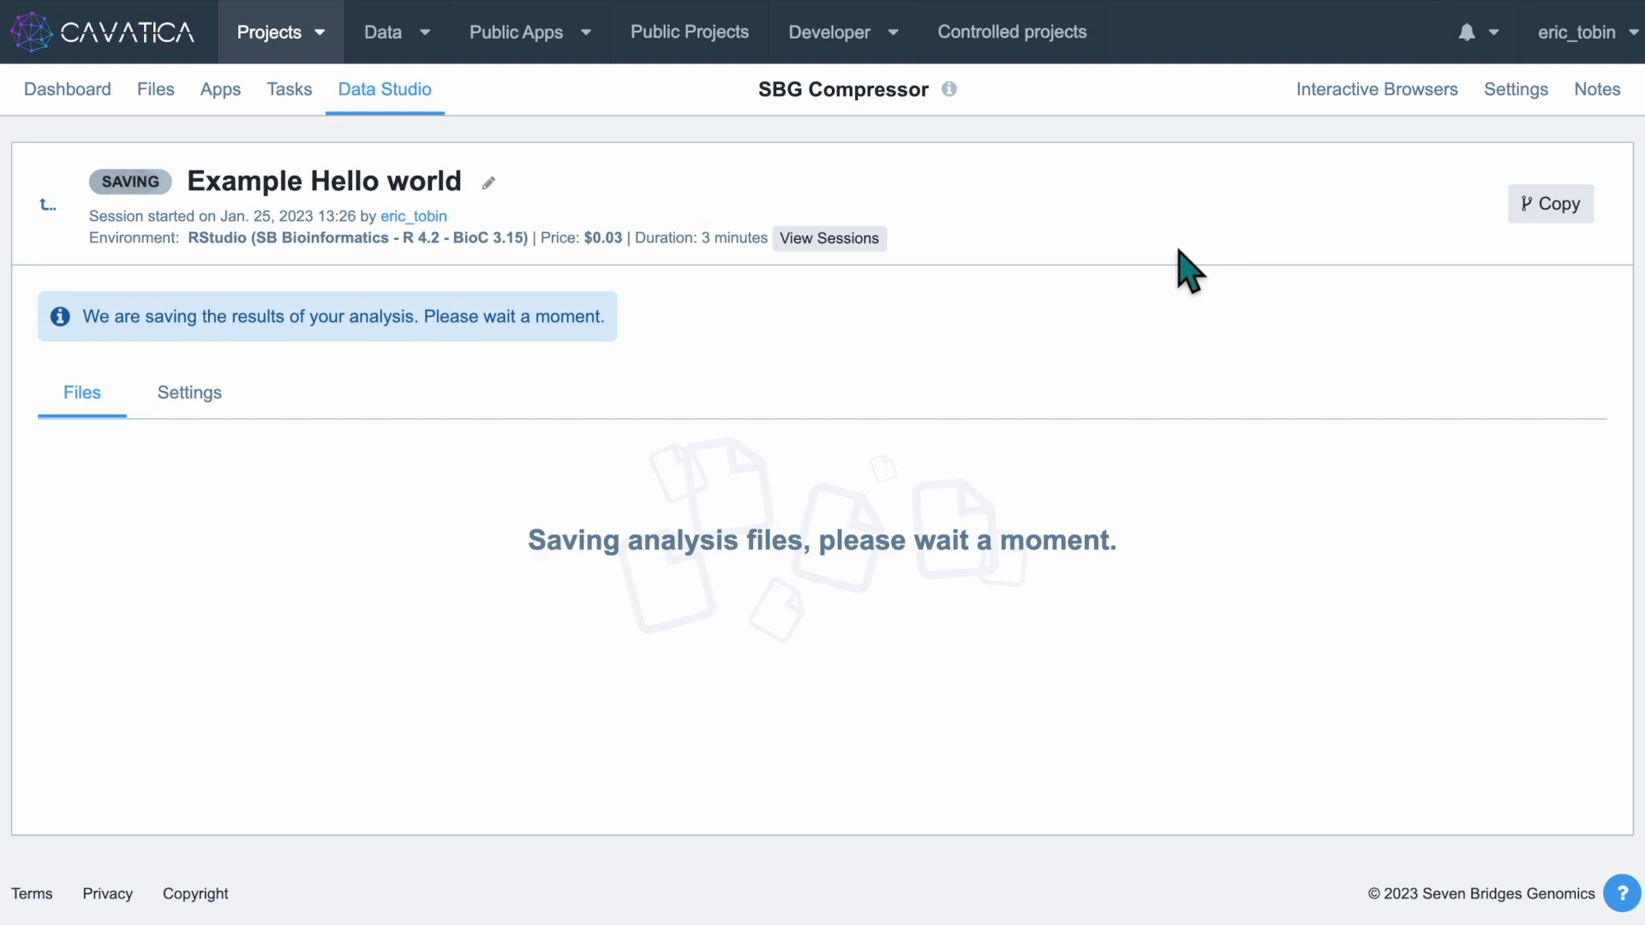
pyautogui.click(385, 96)
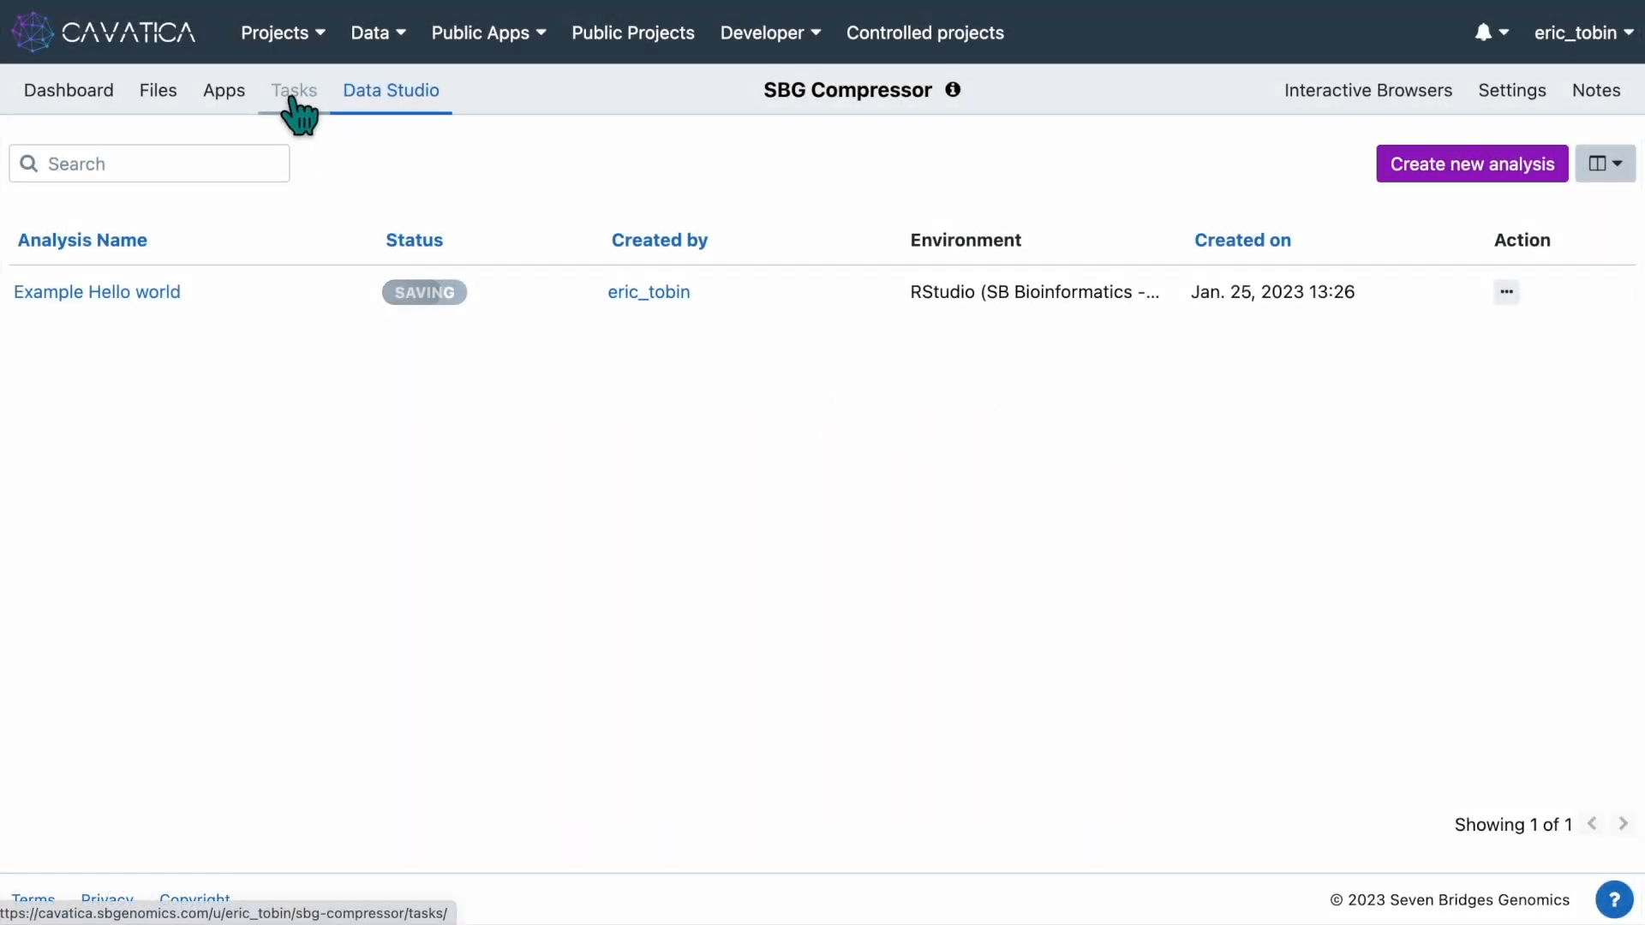
# Create a rerun draft of the completed Compressor Example task and rename it Compressor Example 2
pyautogui.click(293, 99)
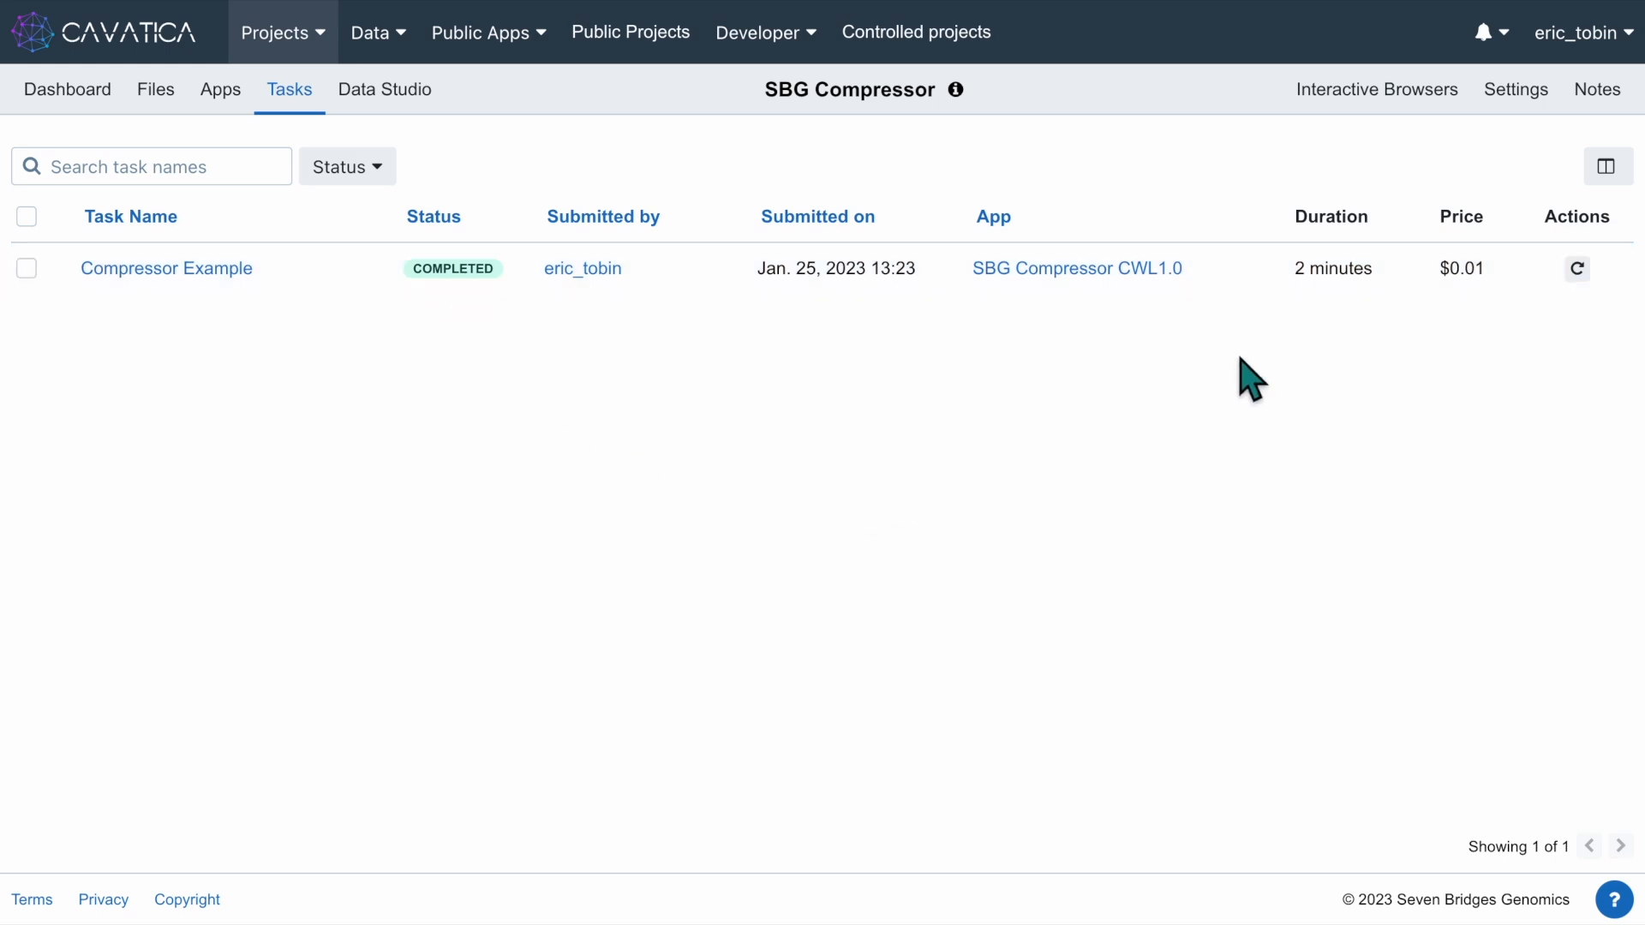
pyautogui.click(1579, 271)
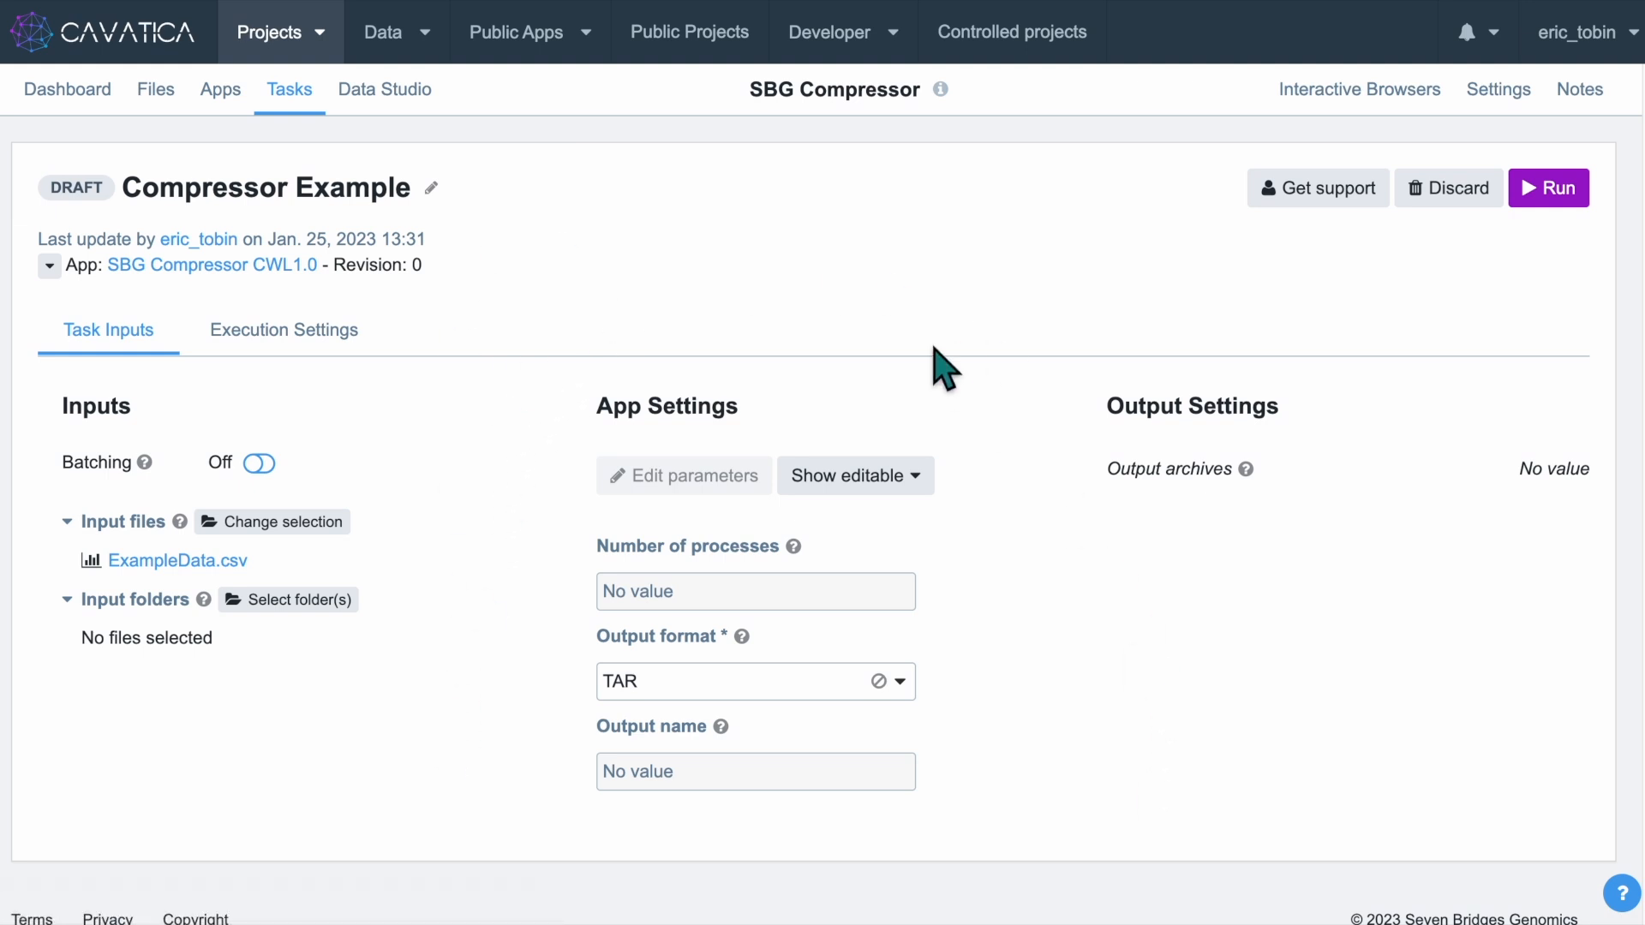
pyautogui.click(431, 188)
pyautogui.click(673, 187)
pyautogui.write('2')
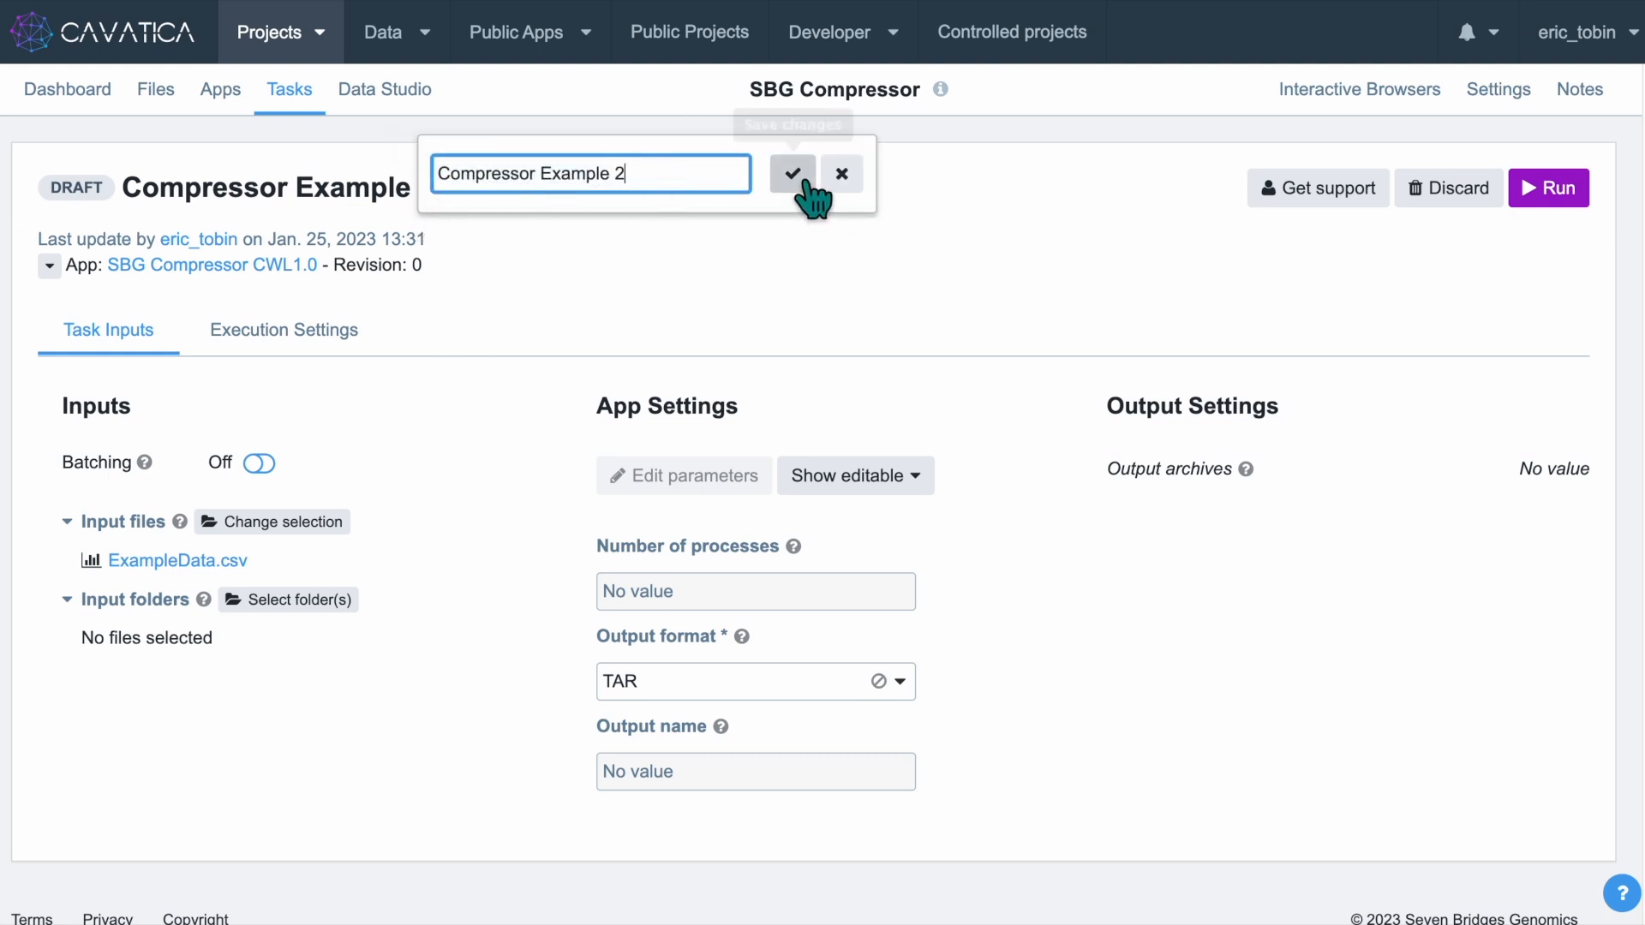
pyautogui.click(792, 176)
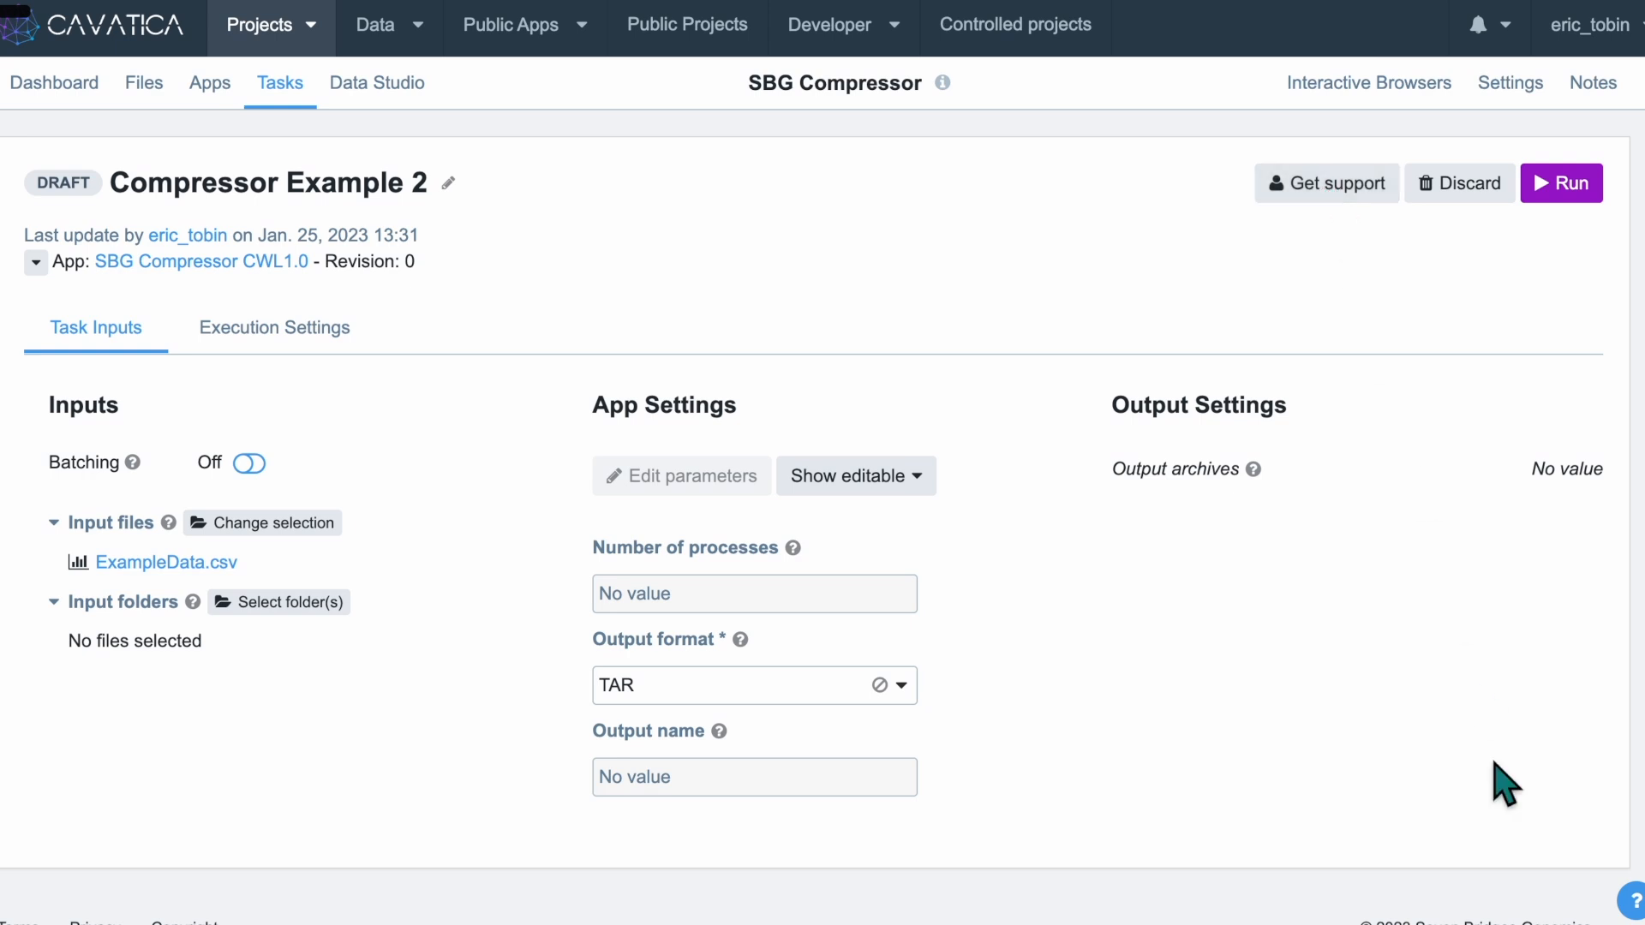
# Look at the help and support options, and discard the draft task Compressor Example 2
pyautogui.click(1633, 902)
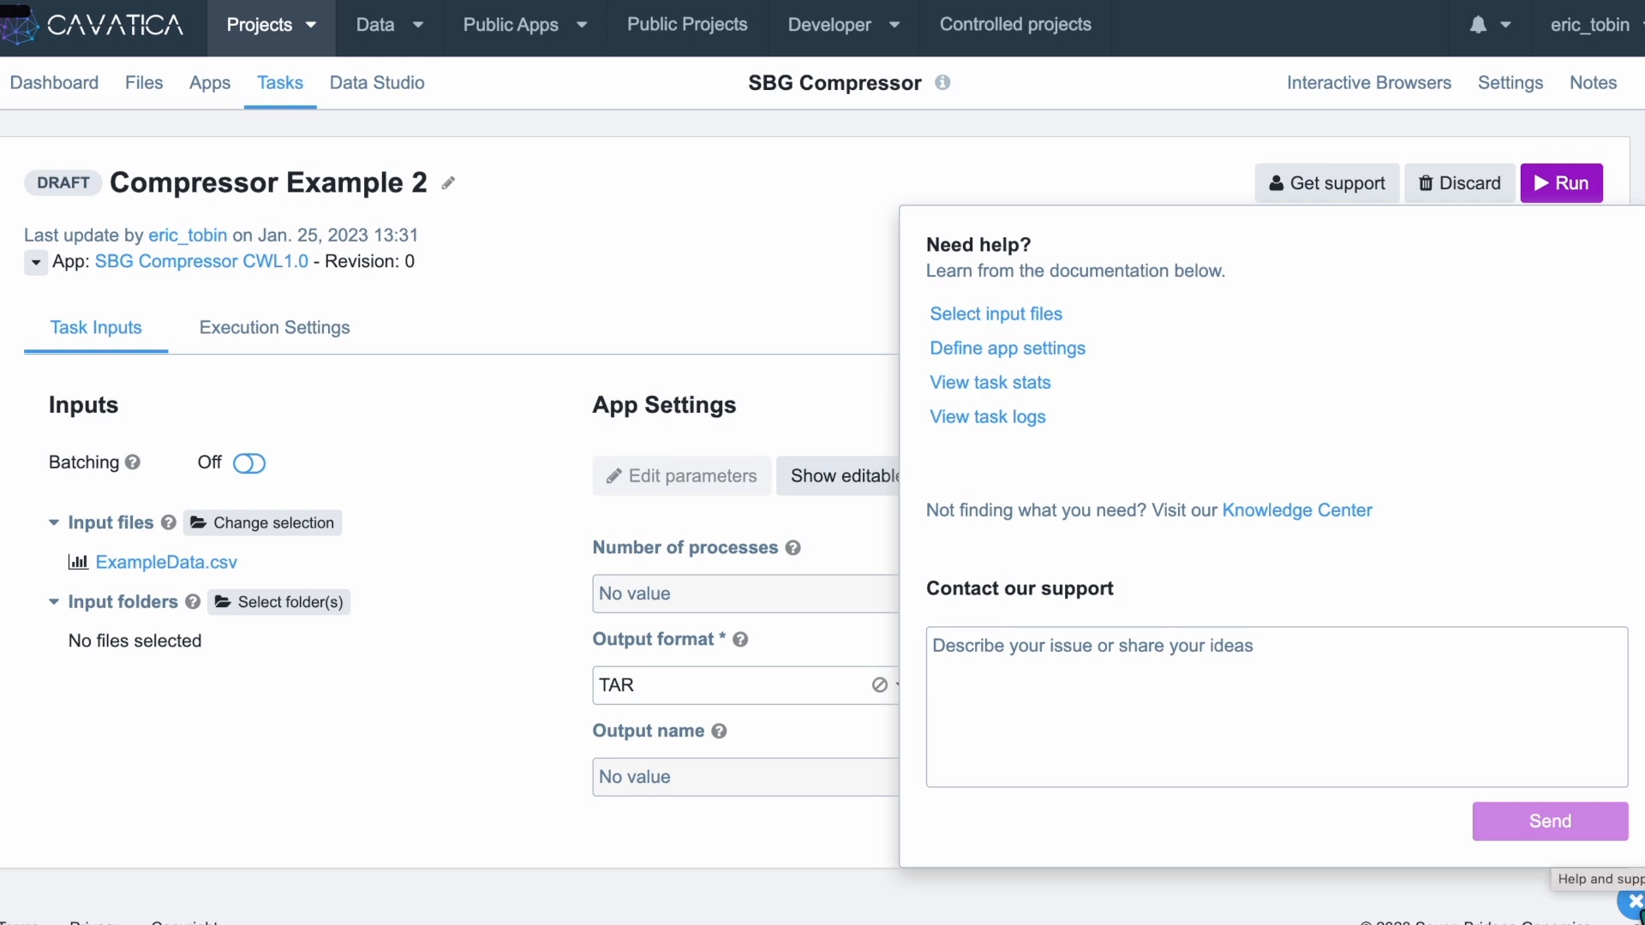
pyautogui.click(1633, 901)
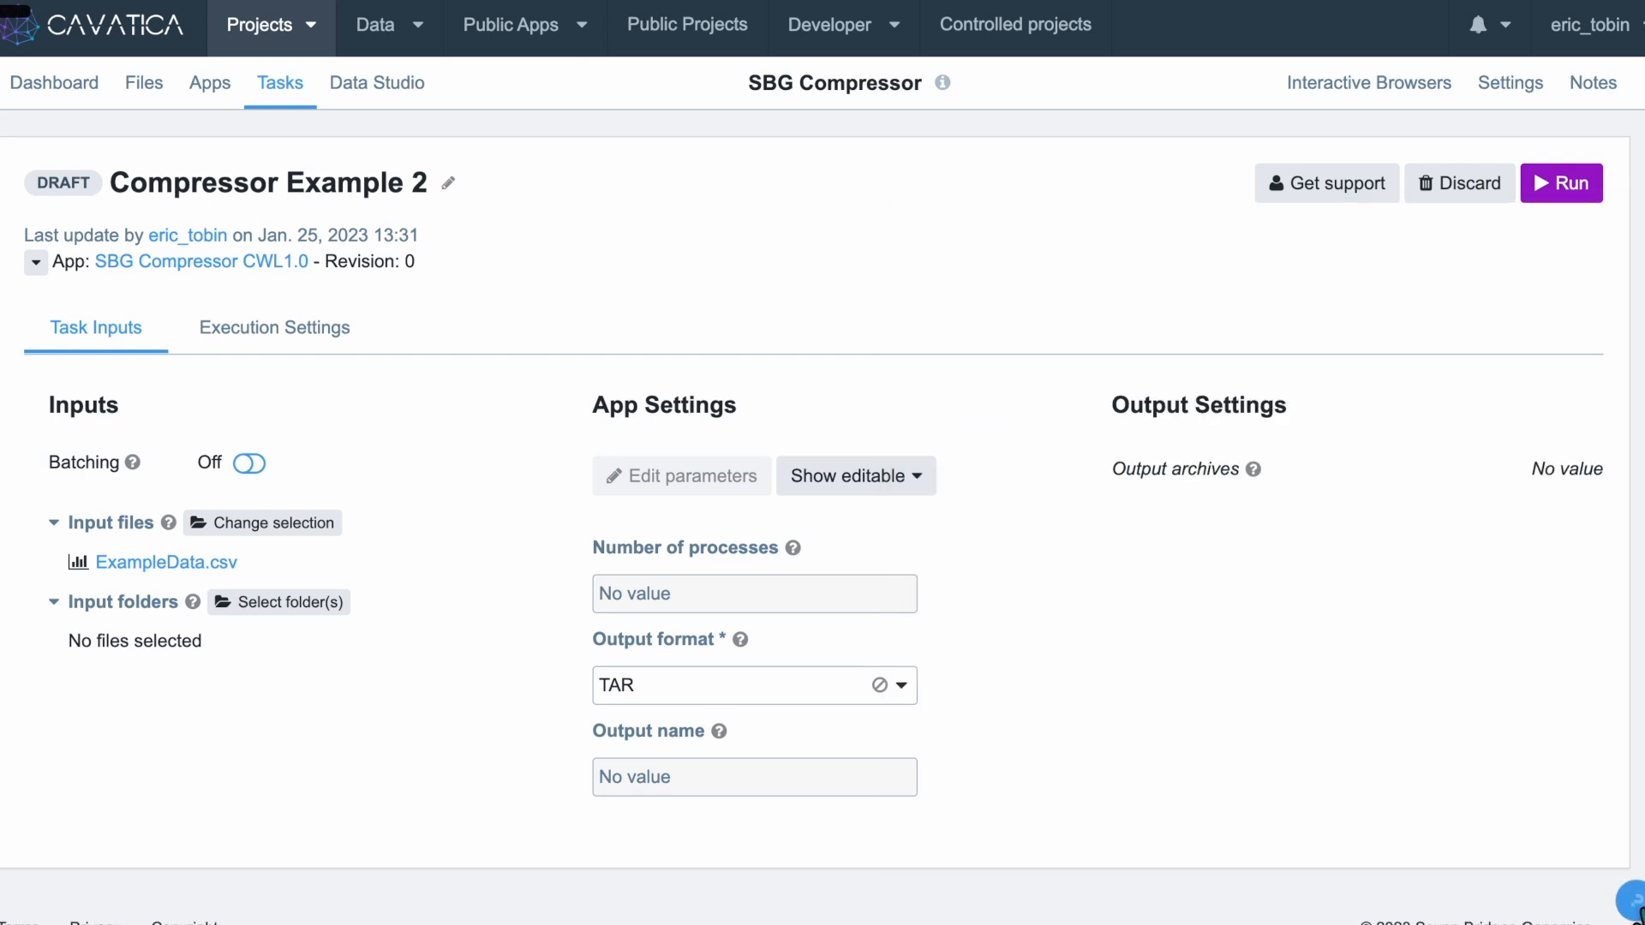
pyautogui.click(1467, 189)
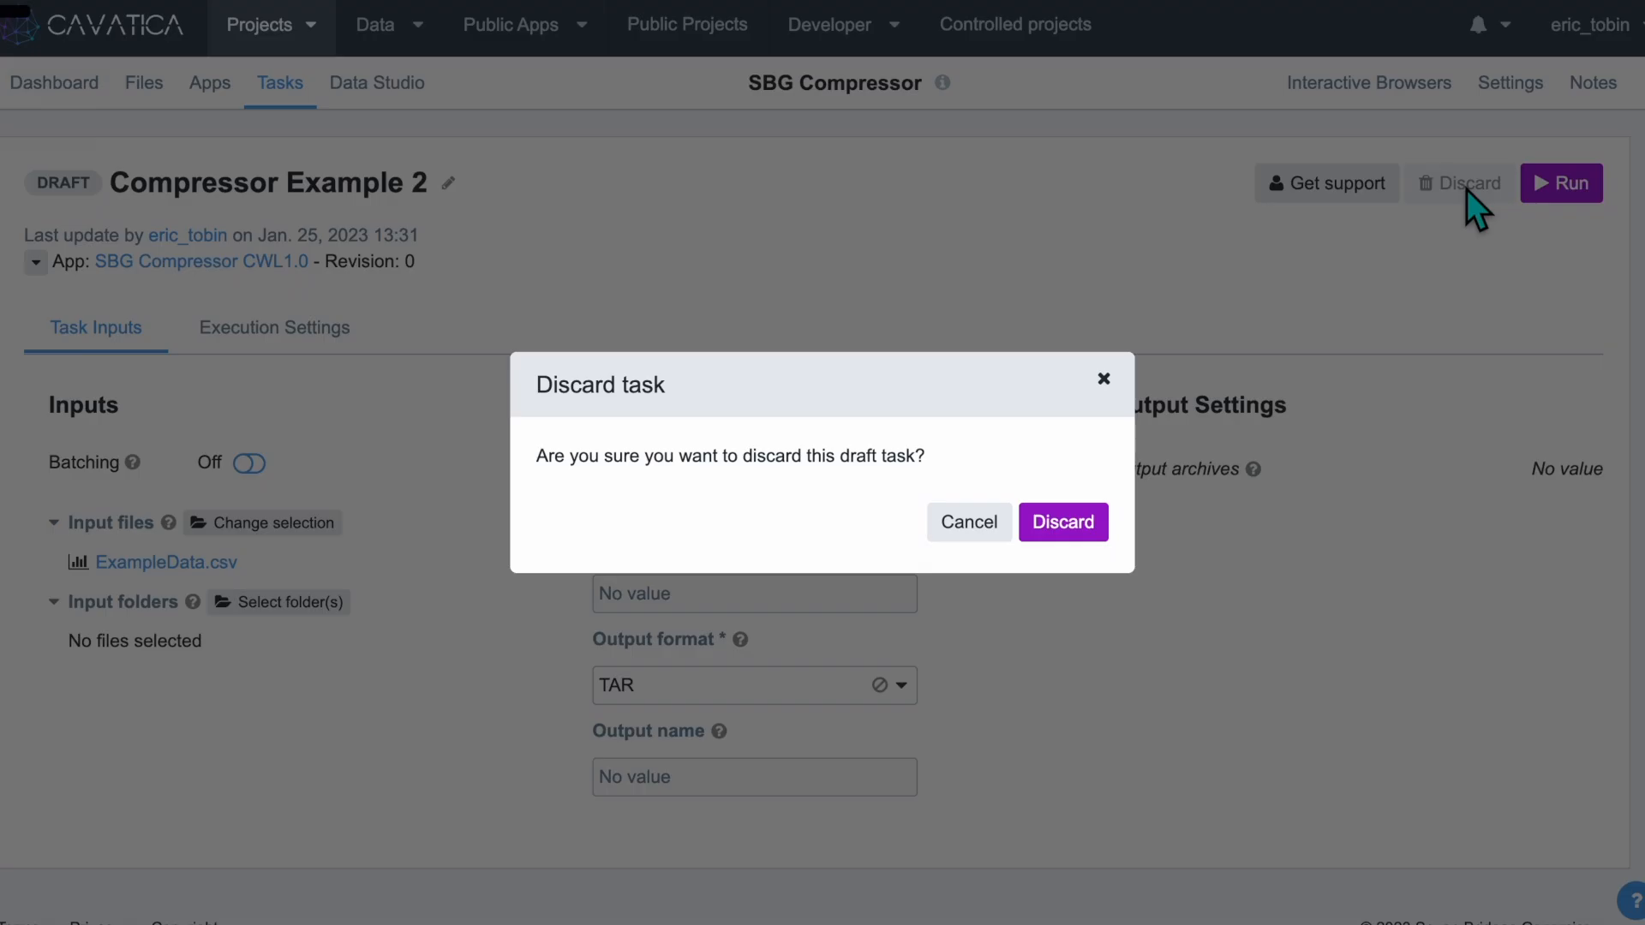
pyautogui.click(1071, 524)
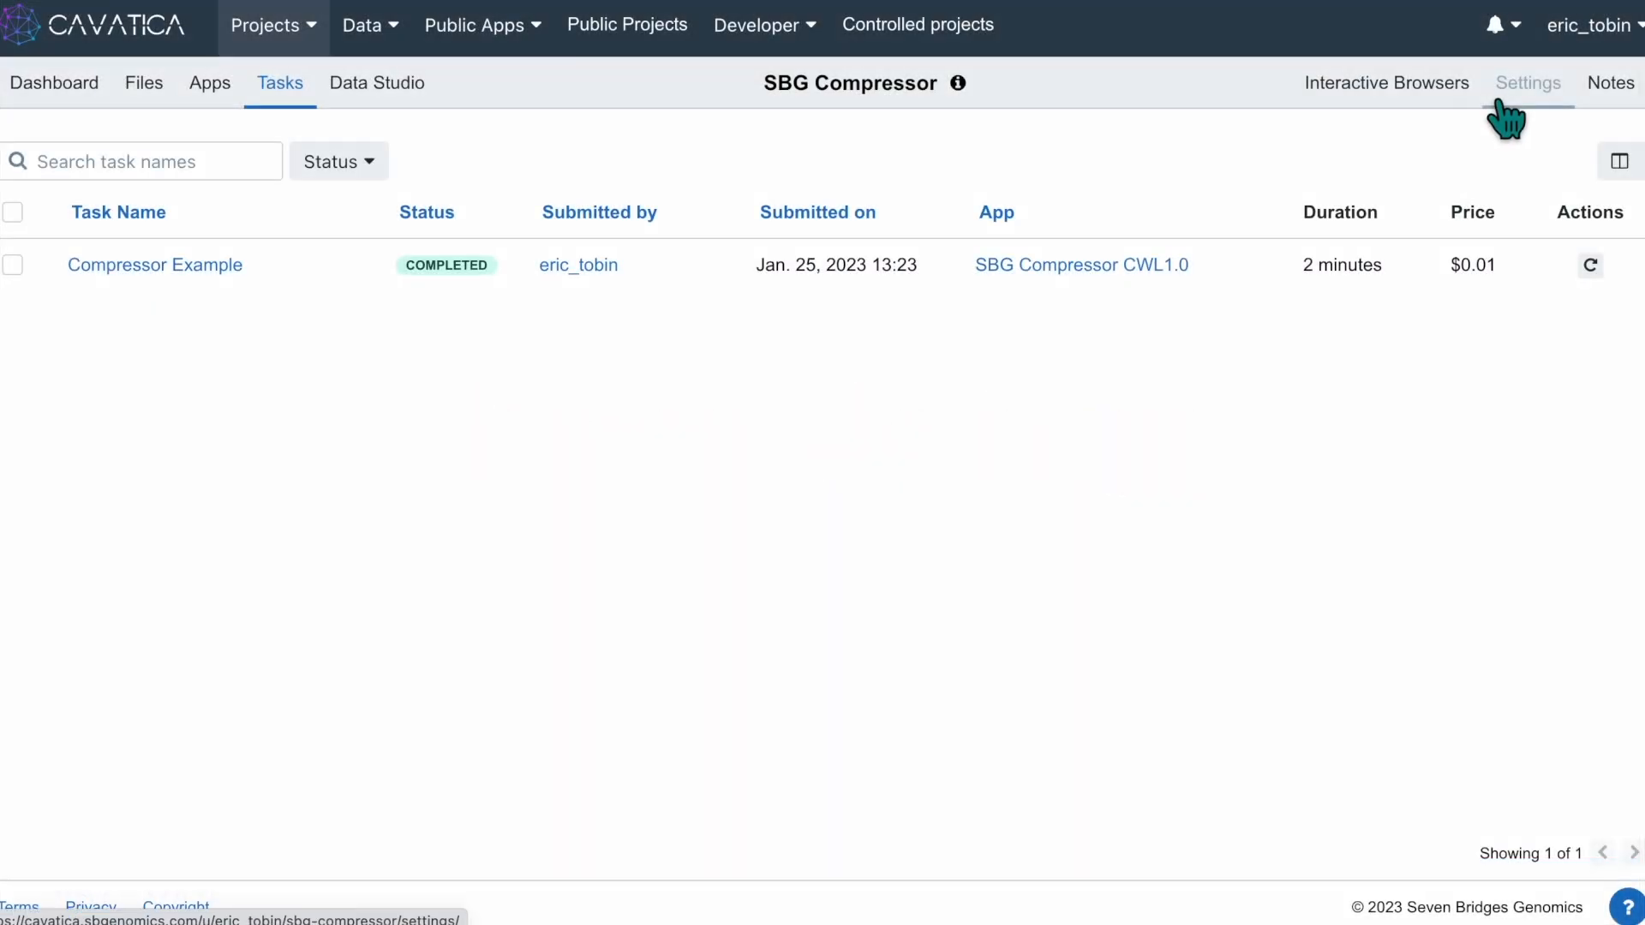
# Review the SBG Compressor project's settings down to Project Security and permanently delete the project
pyautogui.click(1499, 102)
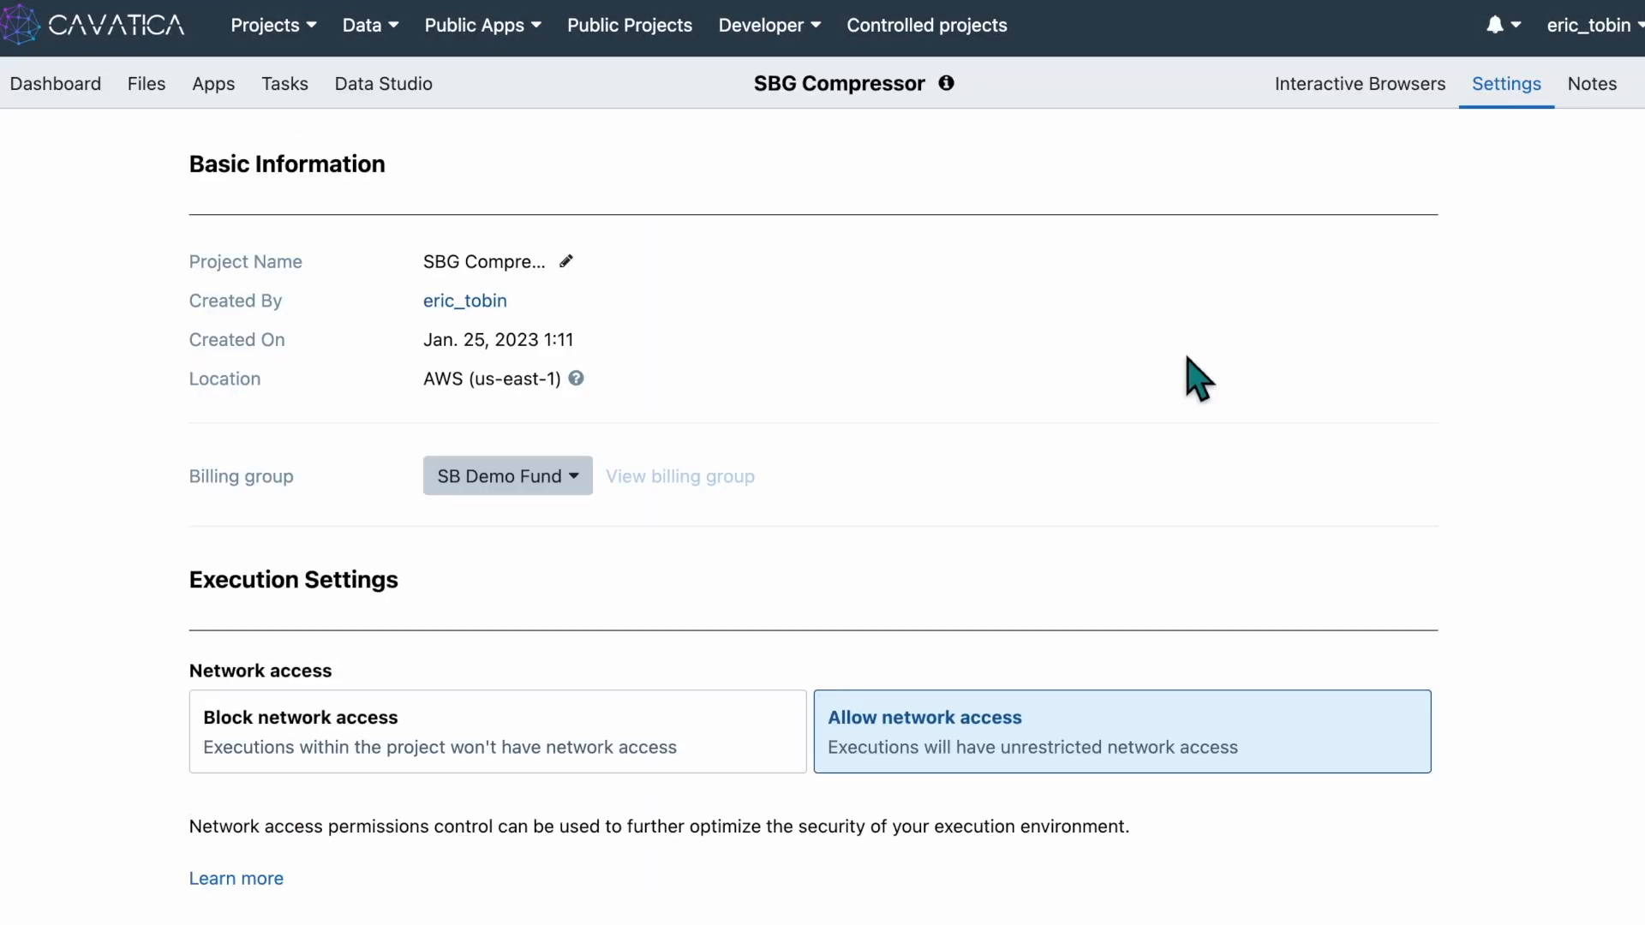
pyautogui.scroll(-1, 1169, 389)
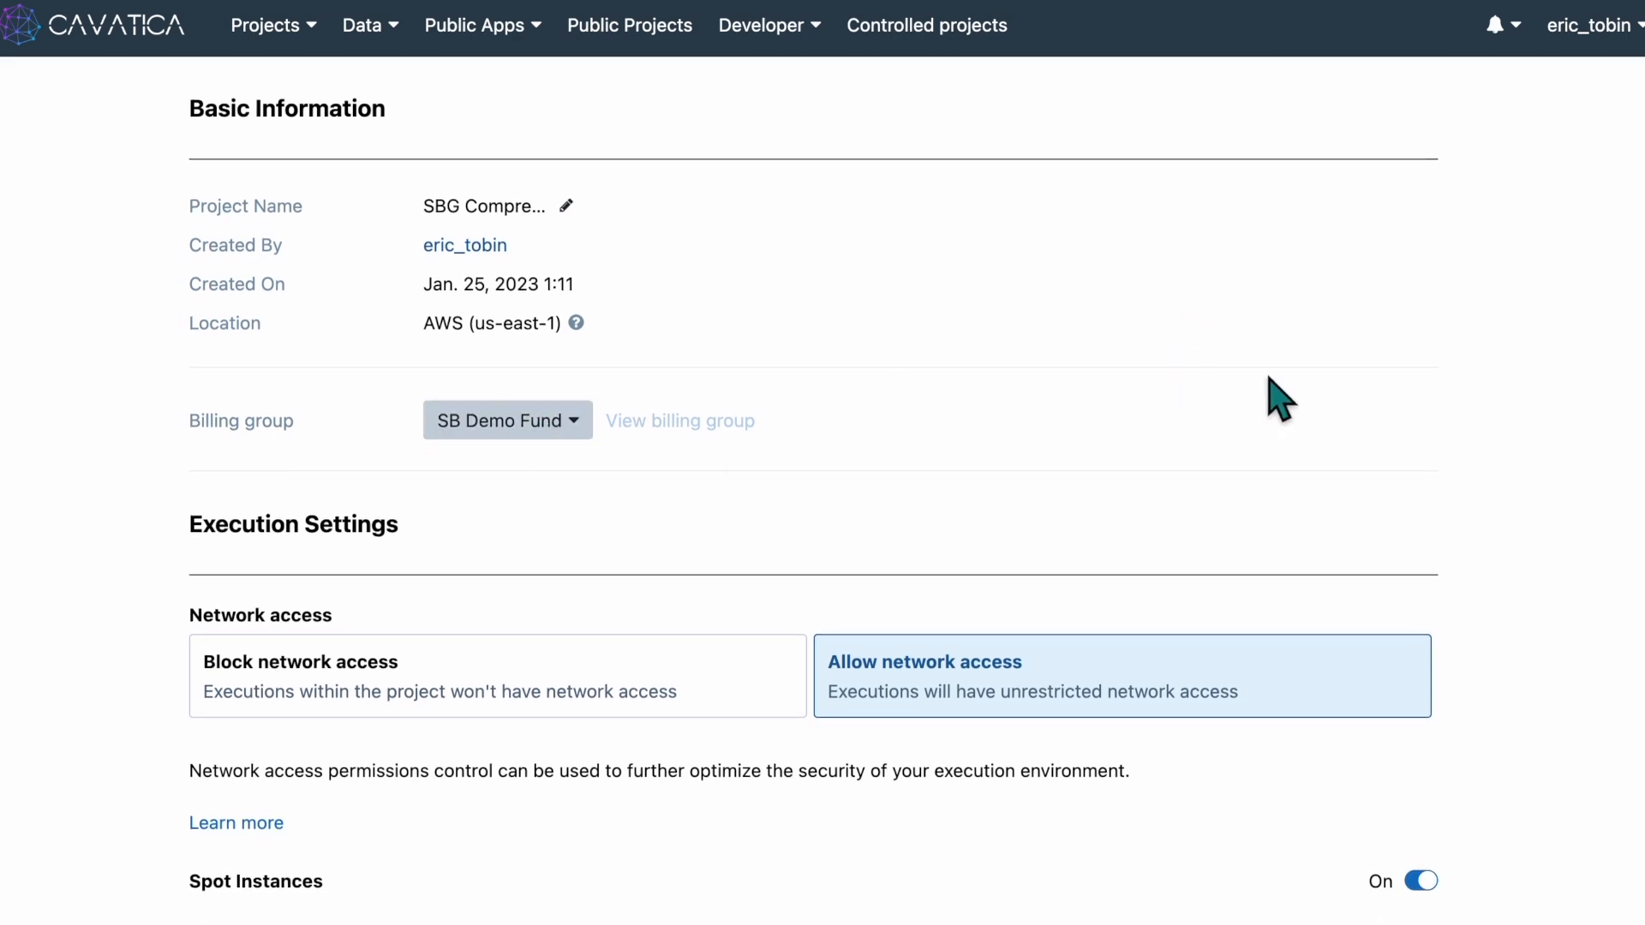
pyautogui.scroll(-7, 1458, 357)
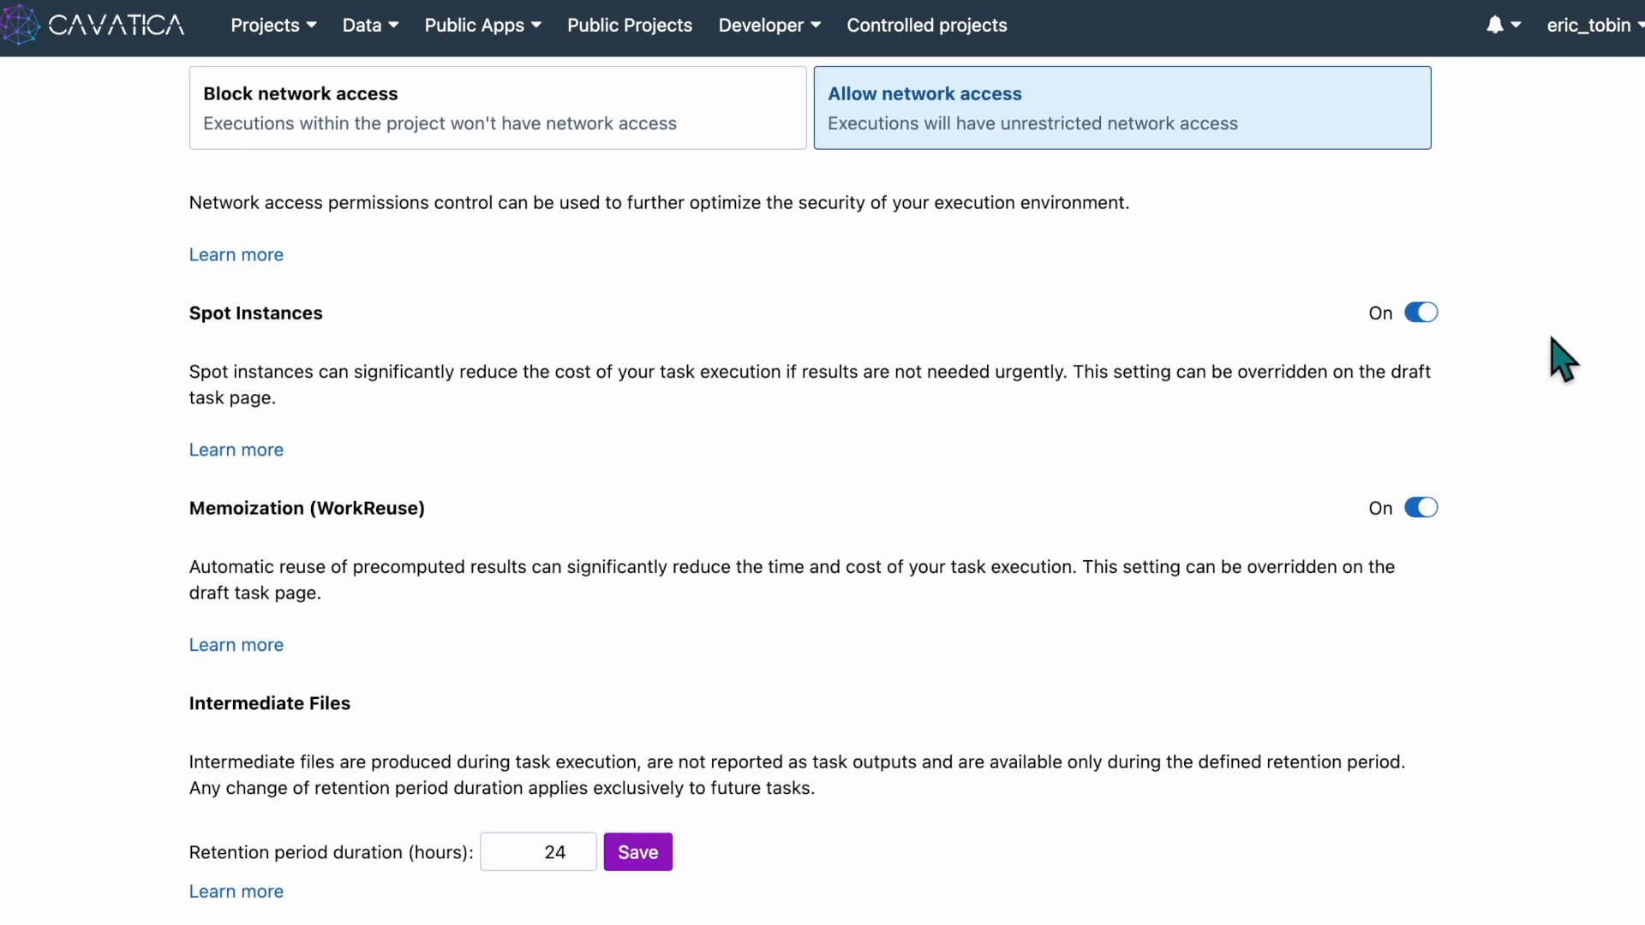
pyautogui.scroll(-8, 1576, 548)
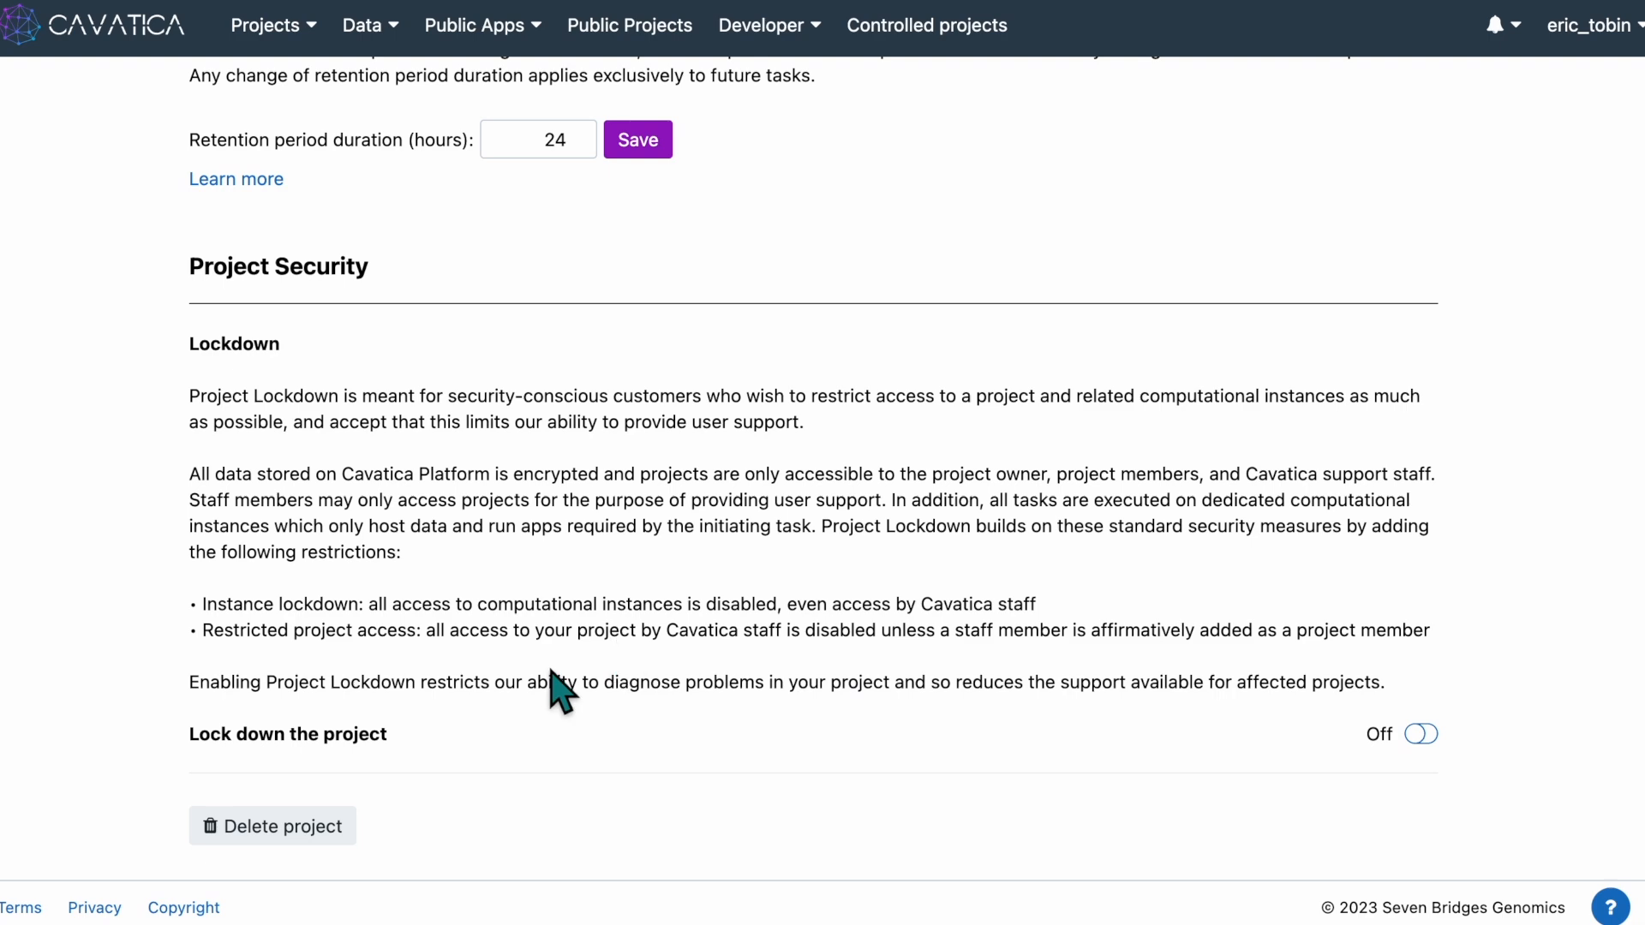
pyautogui.click(272, 835)
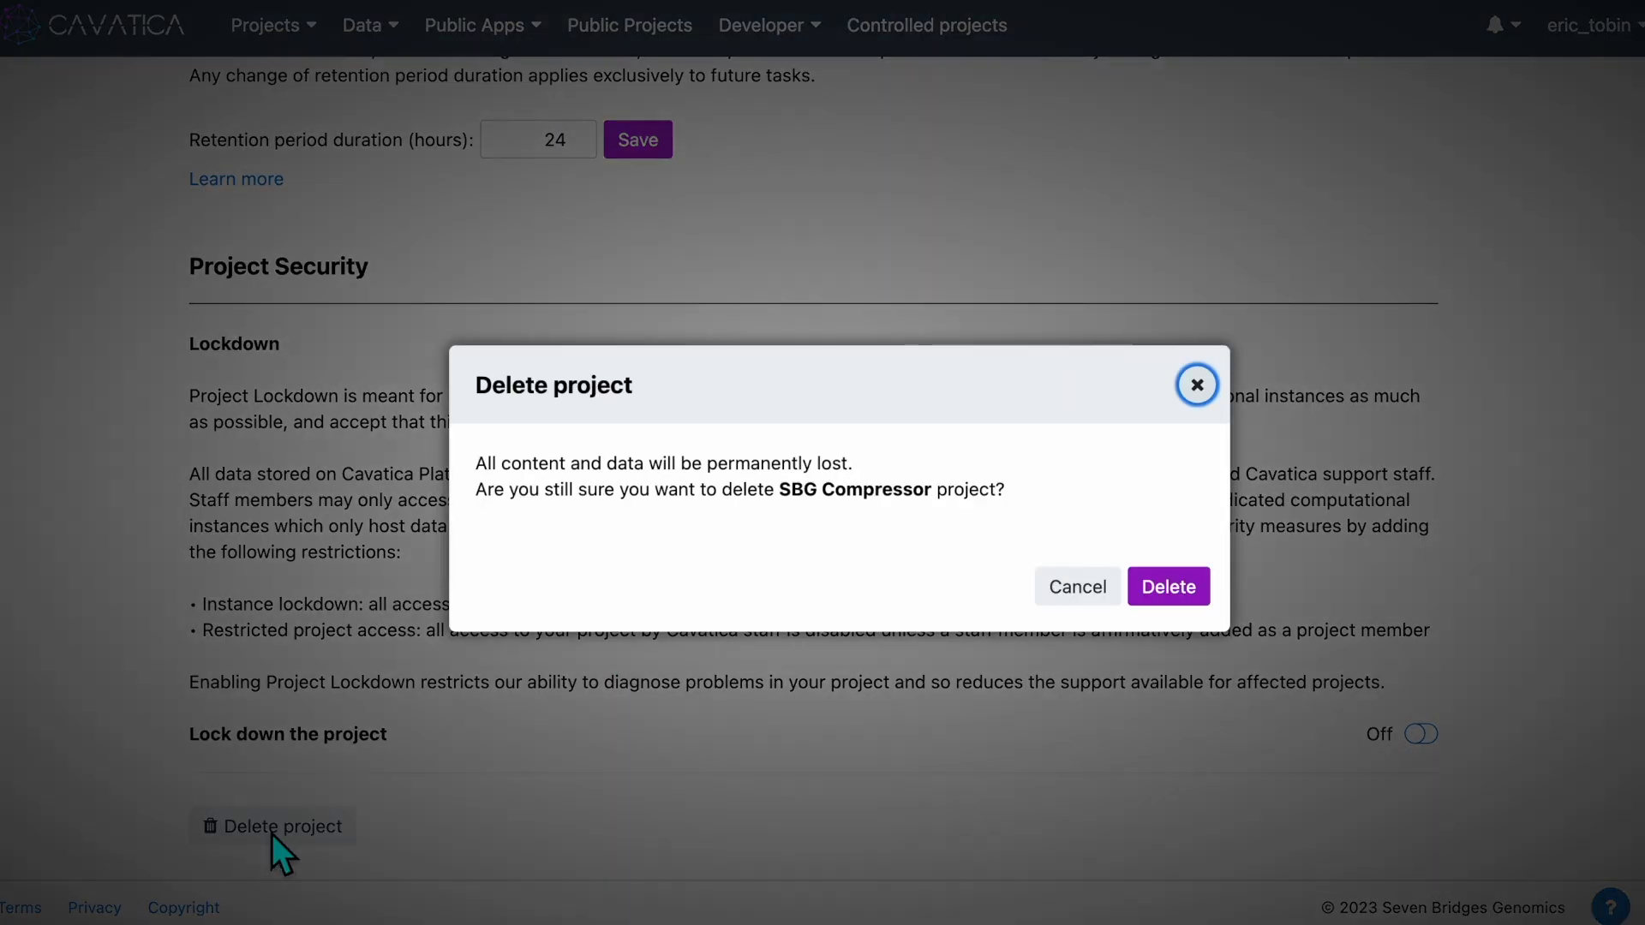
pyautogui.click(1183, 585)
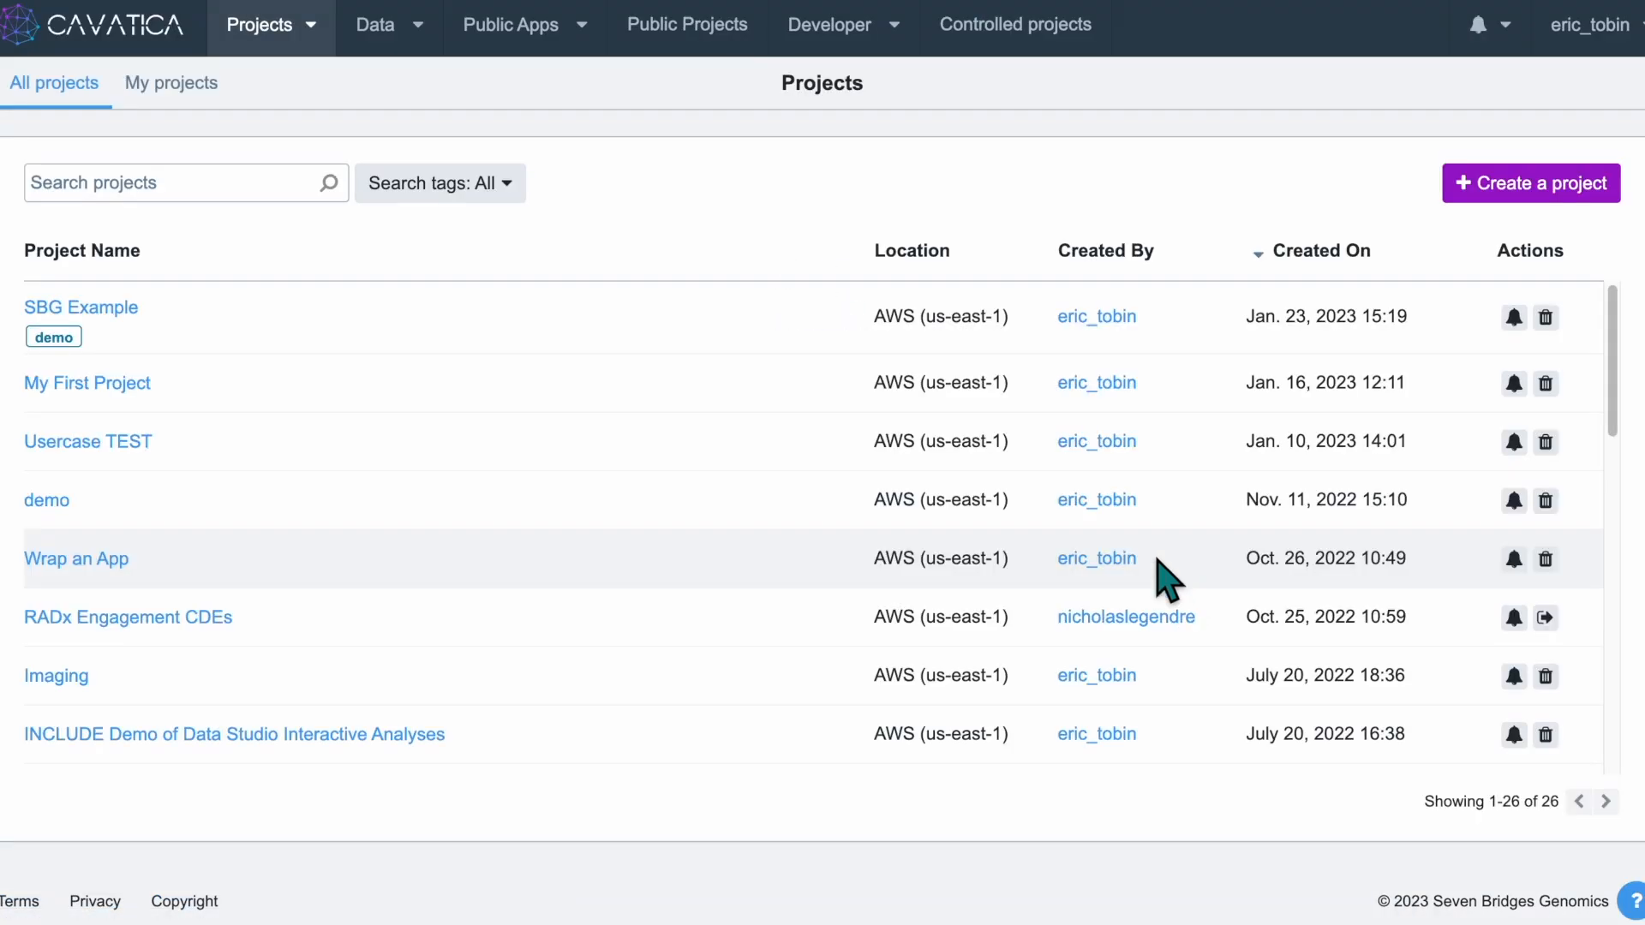
# Open the SBG Example project and look through its files, apps, tasks and Data Studio sections
pyautogui.click(278, 26)
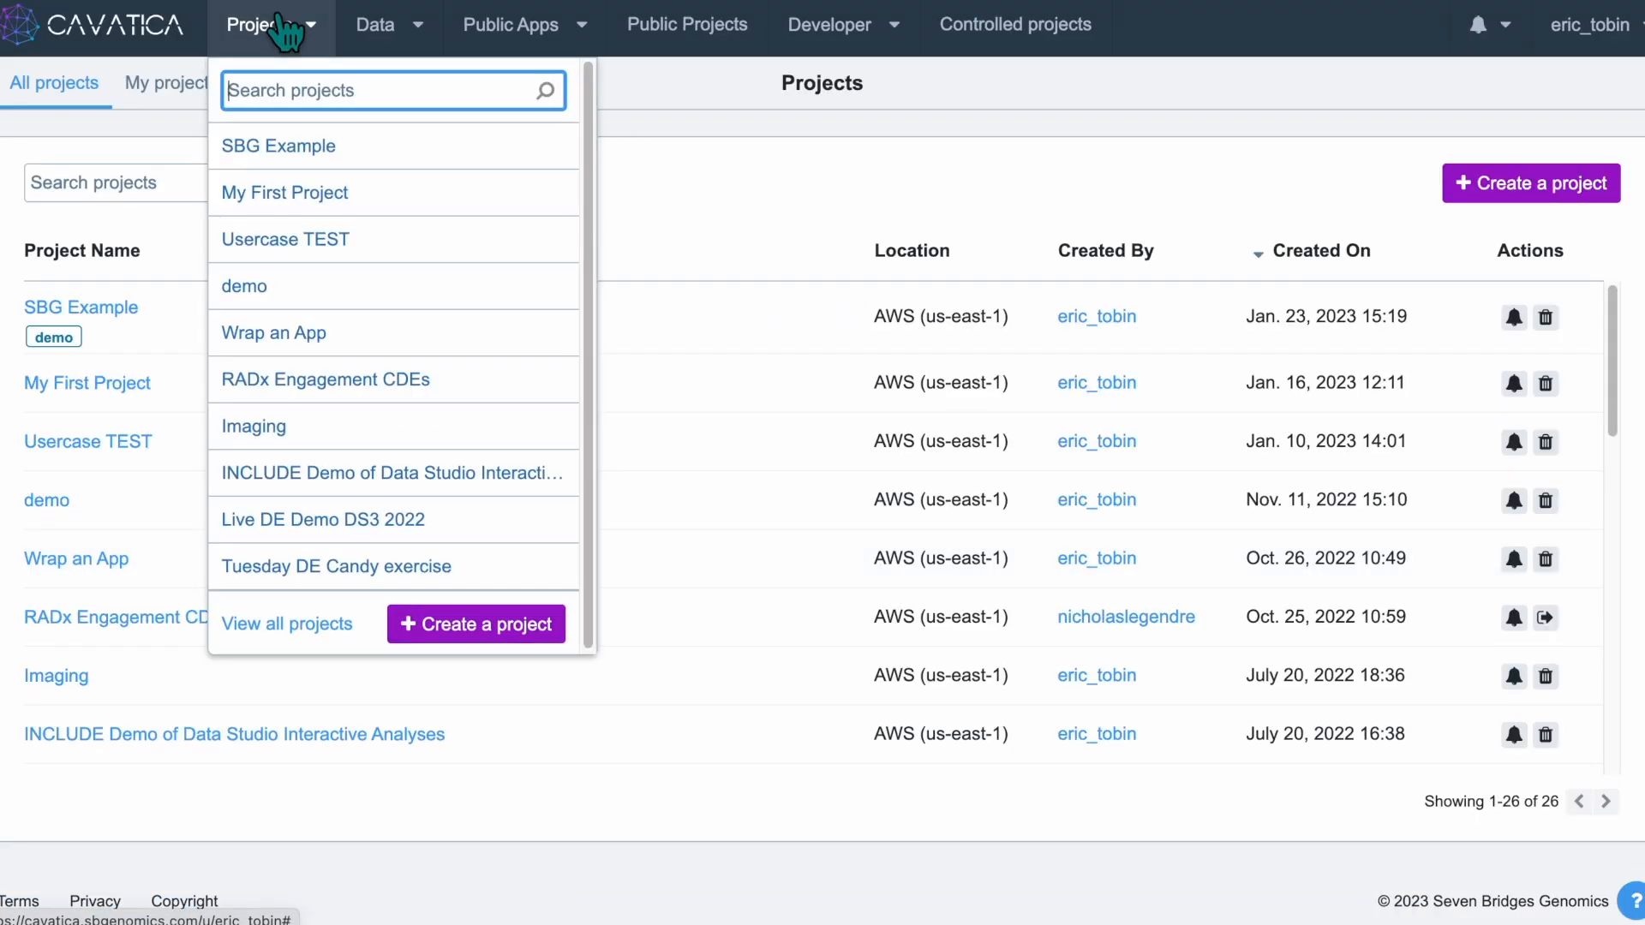
pyautogui.click(292, 28)
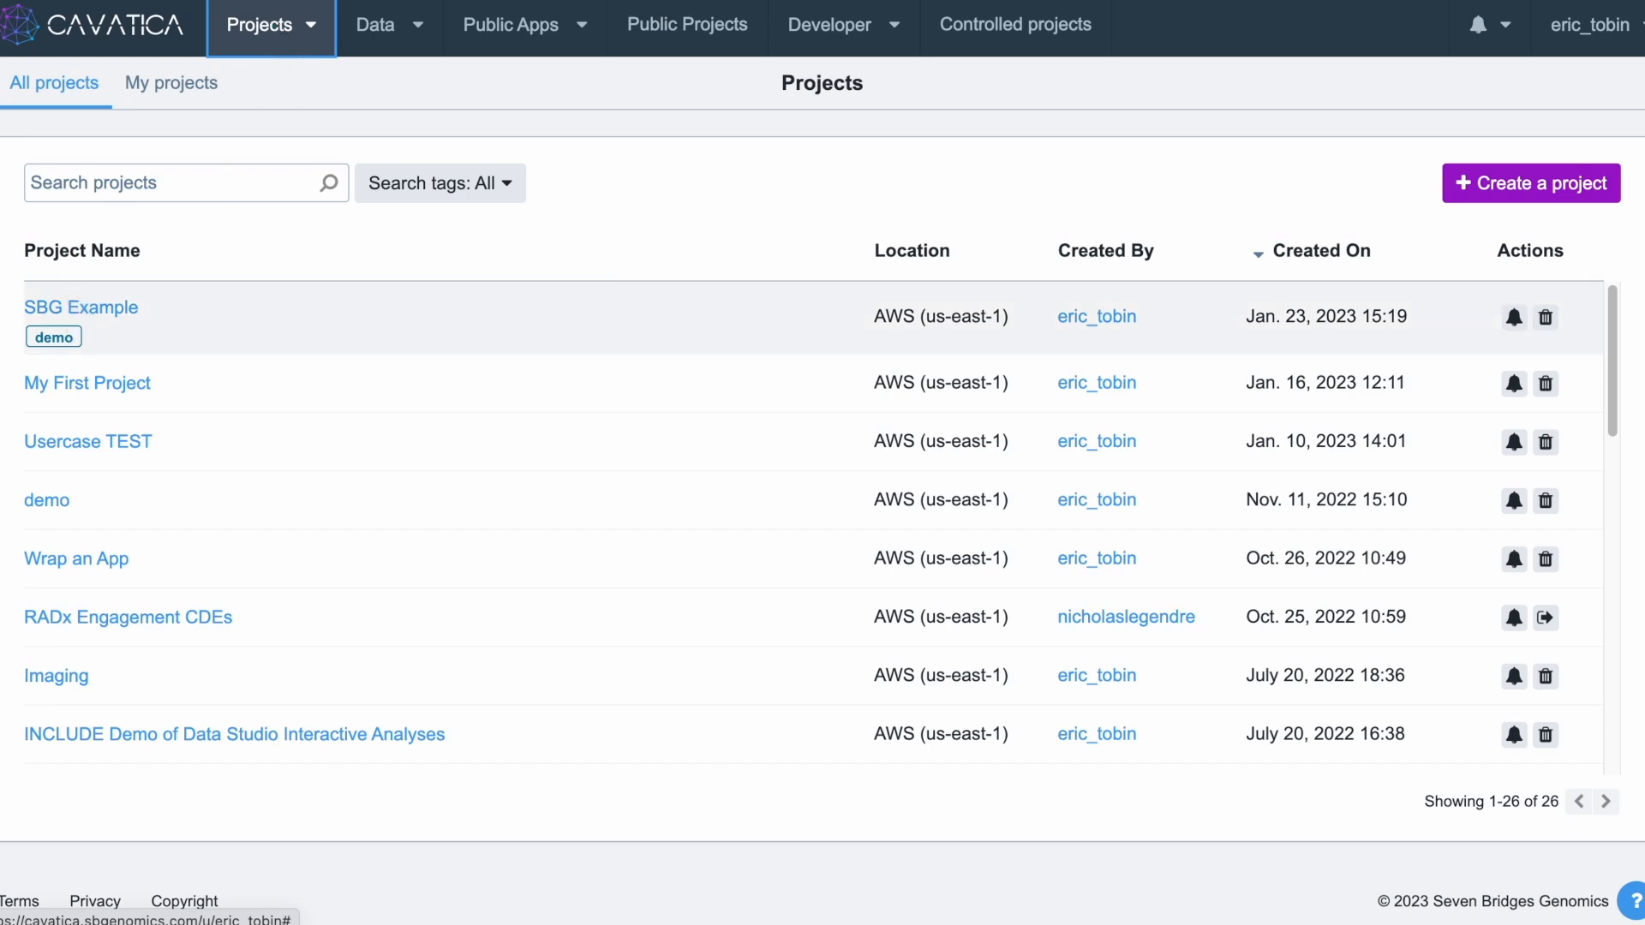
pyautogui.click(69, 309)
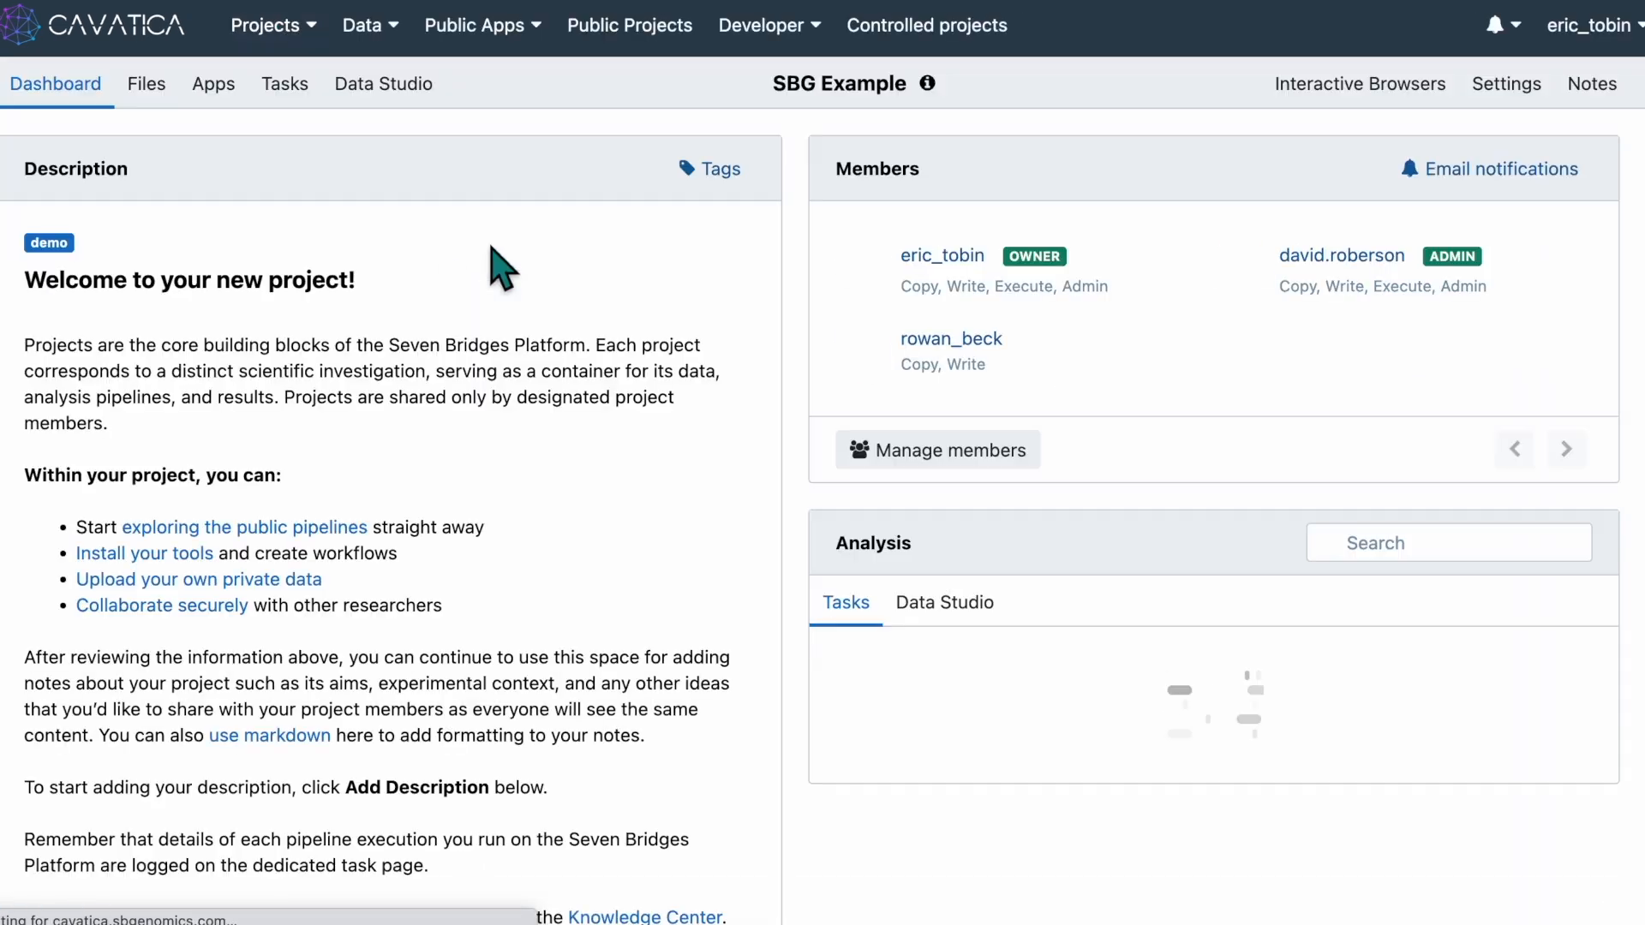
pyautogui.click(141, 89)
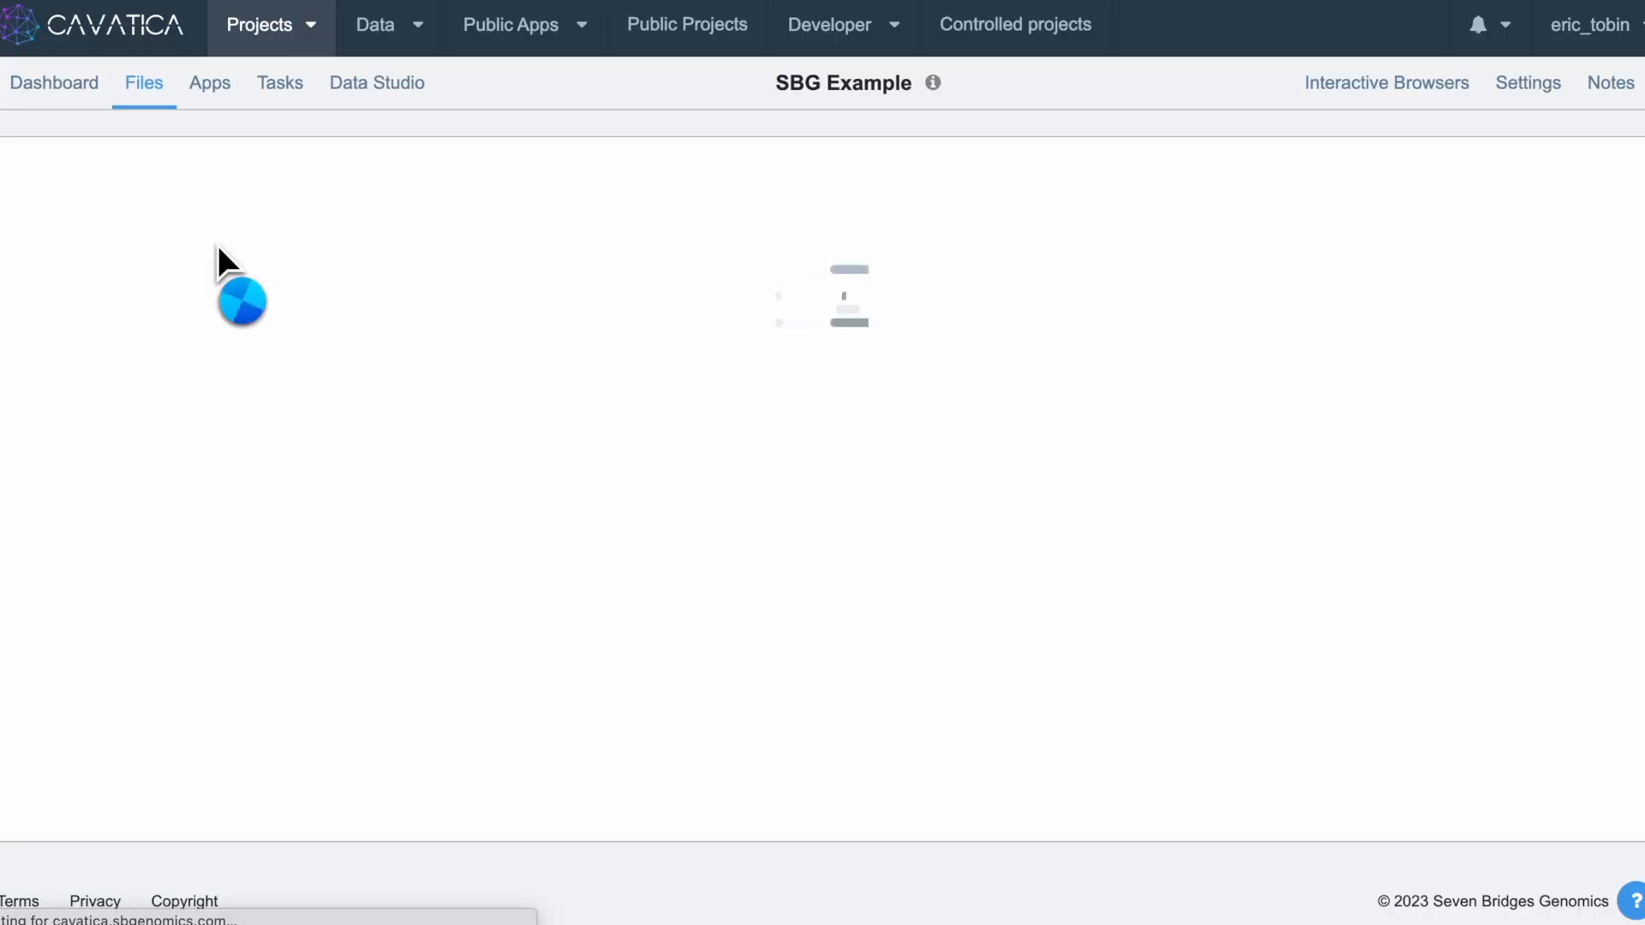
pyautogui.click(215, 86)
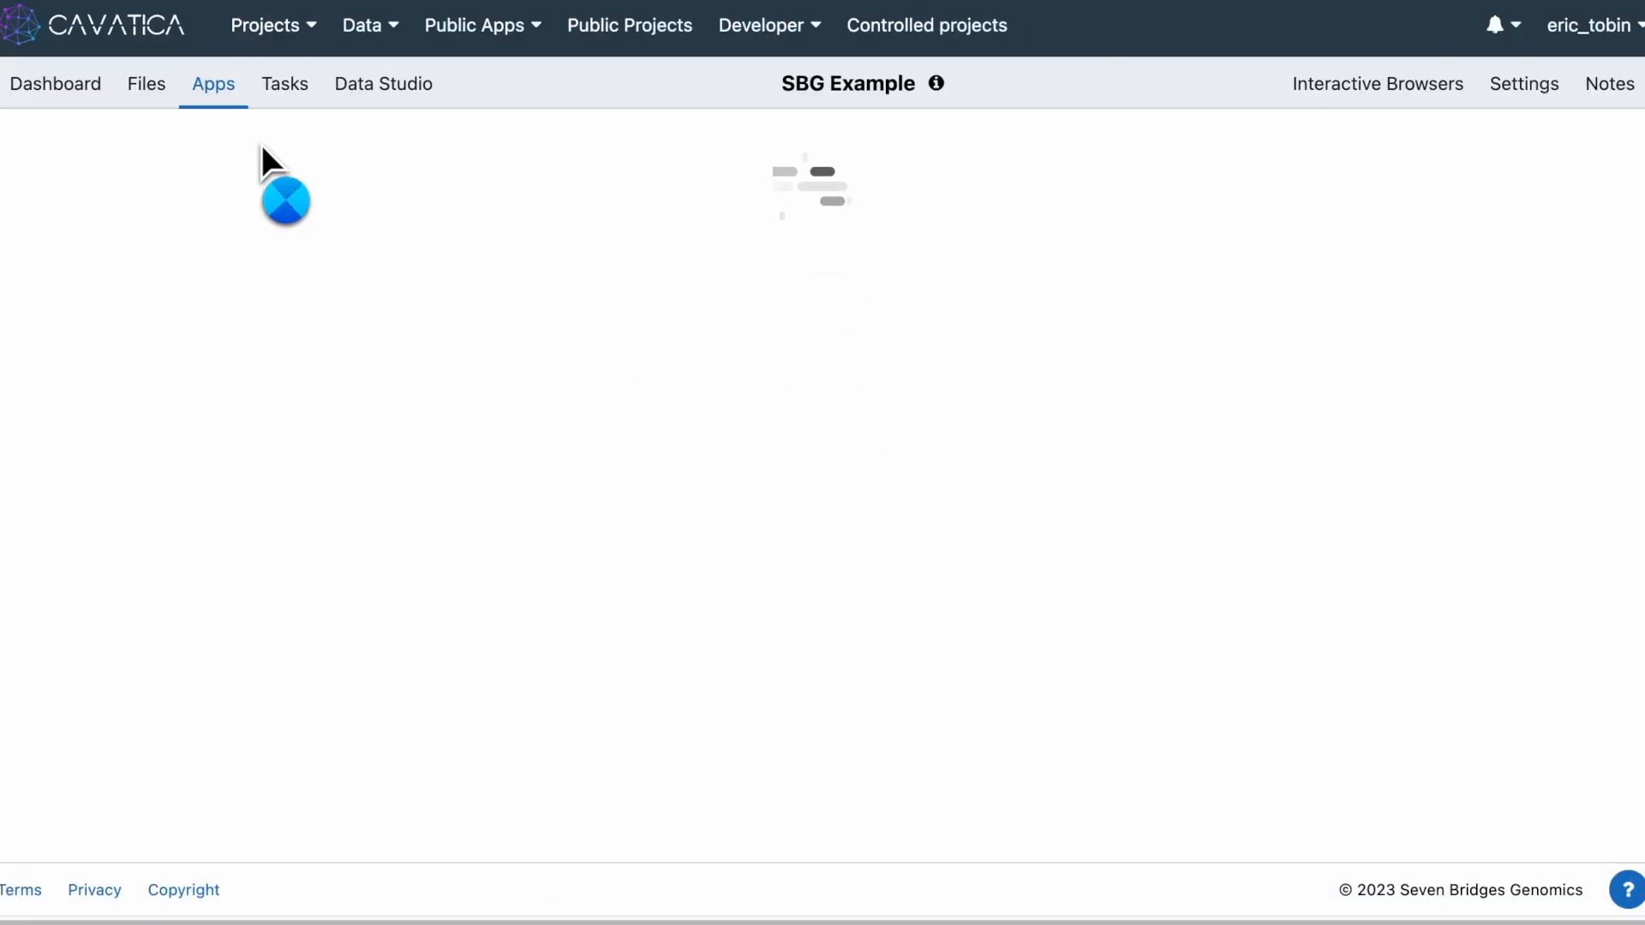
pyautogui.click(279, 101)
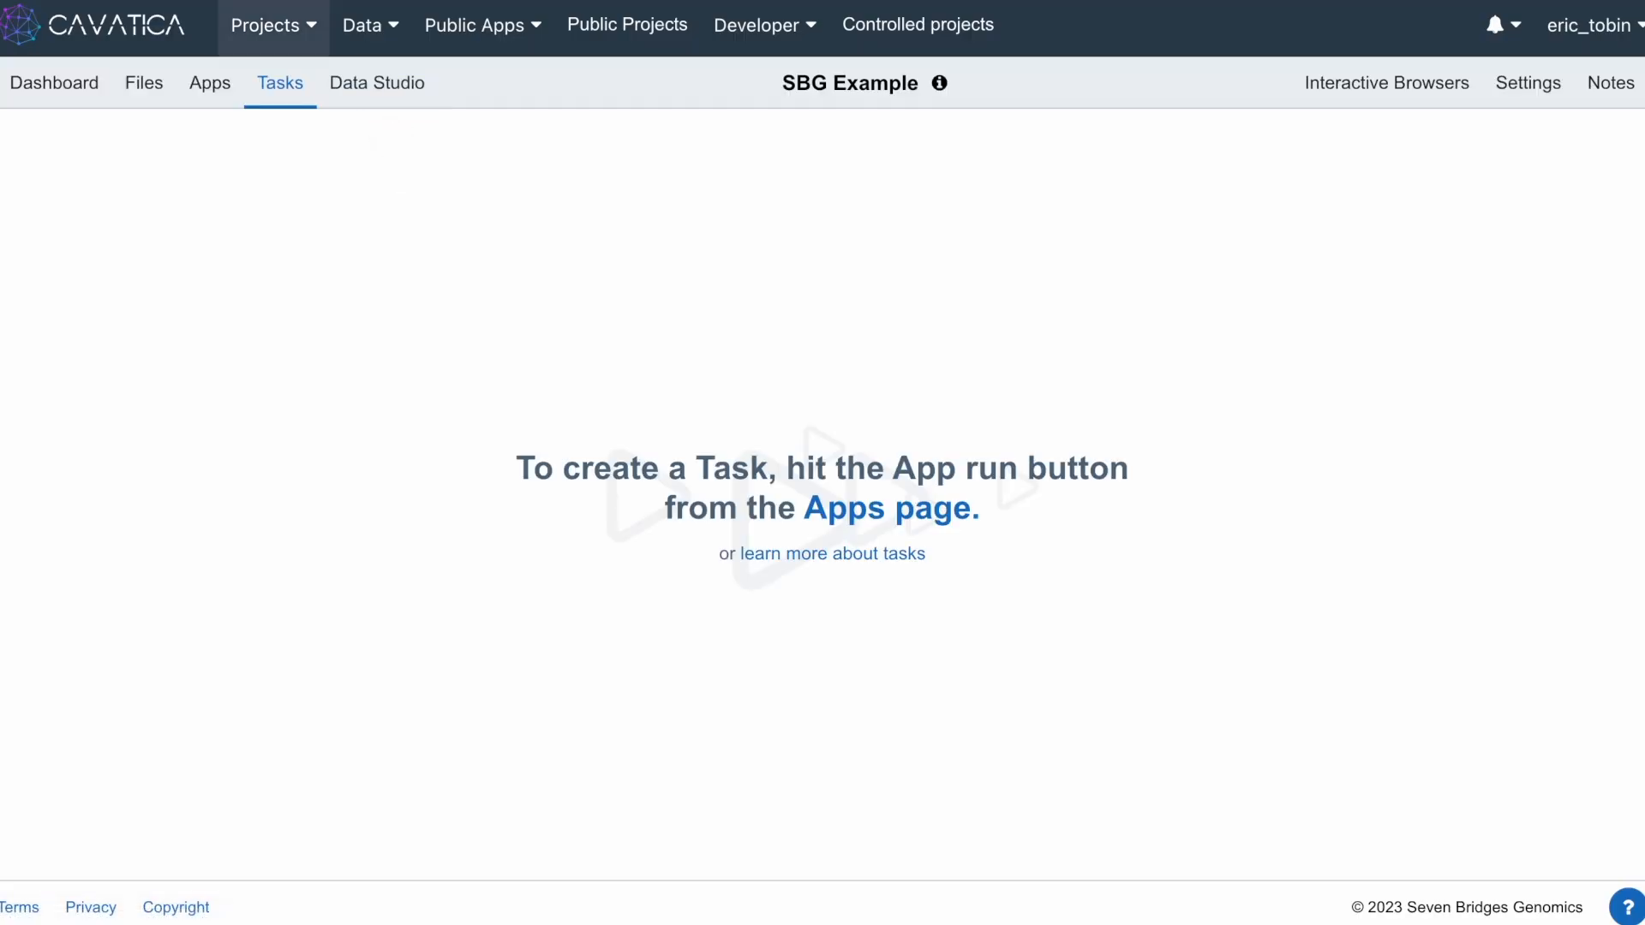
pyautogui.click(388, 83)
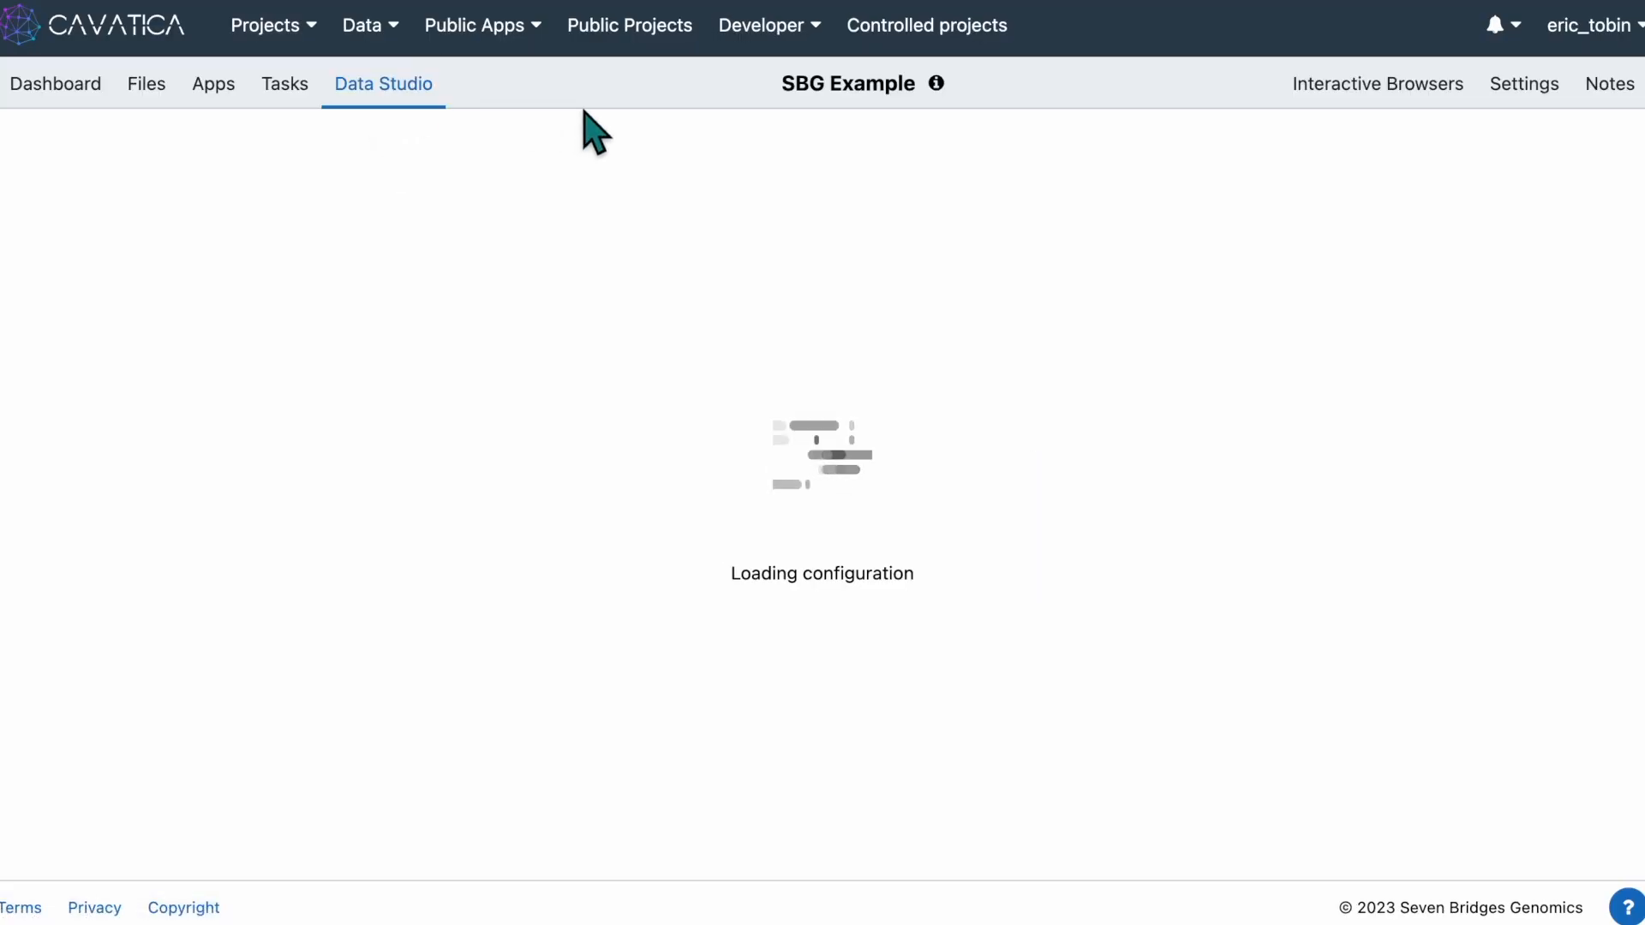